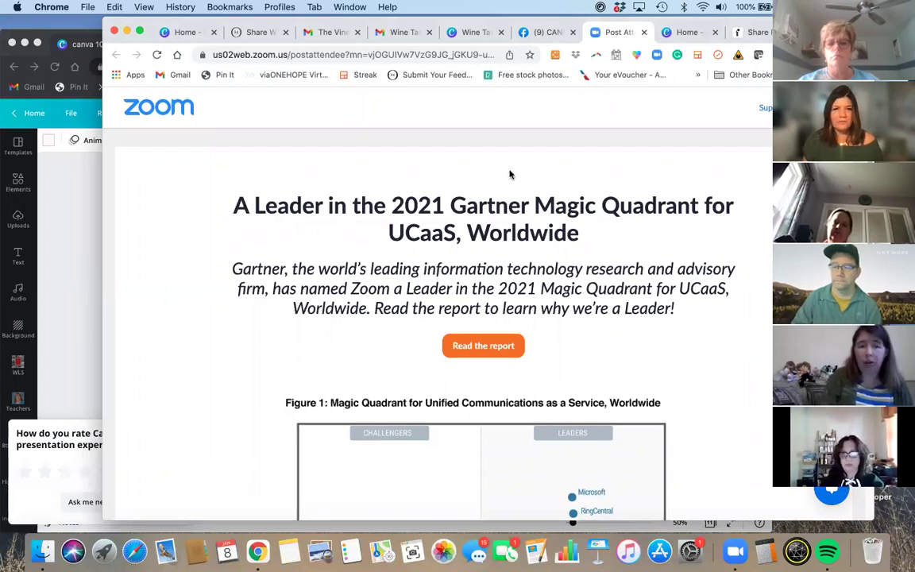
- Glance at the Facebook event tab, then return to the Canva Home tab in Chrome
drag(662, 31, 579, 82)
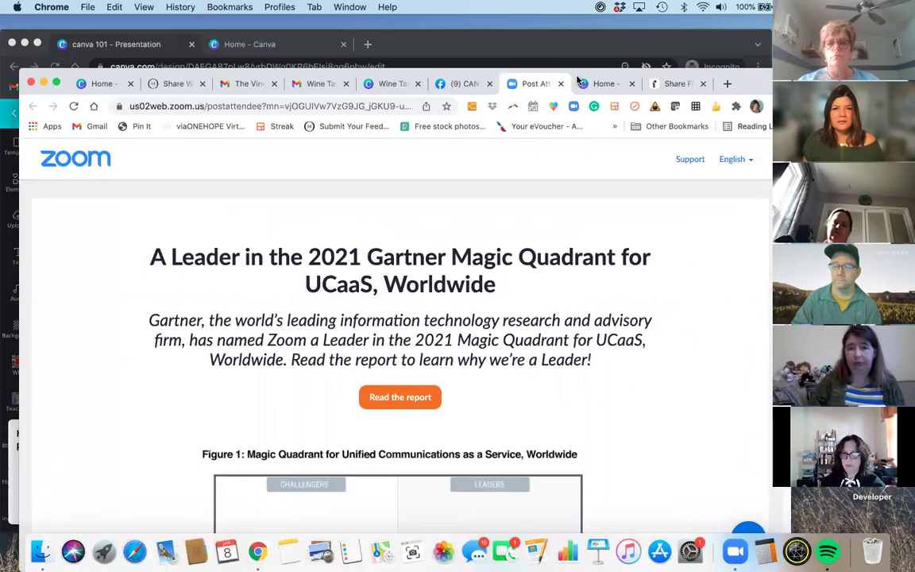
click(464, 83)
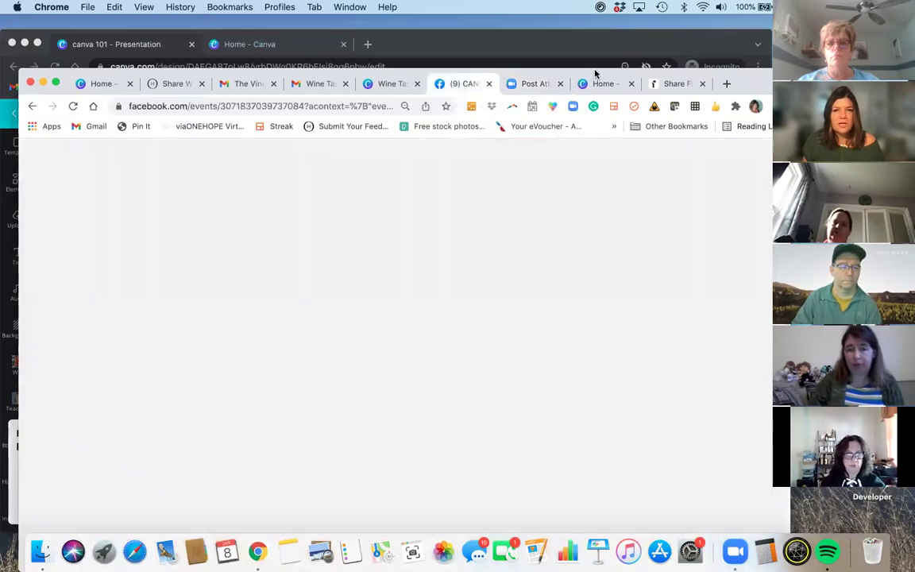
drag(596, 79, 598, 29)
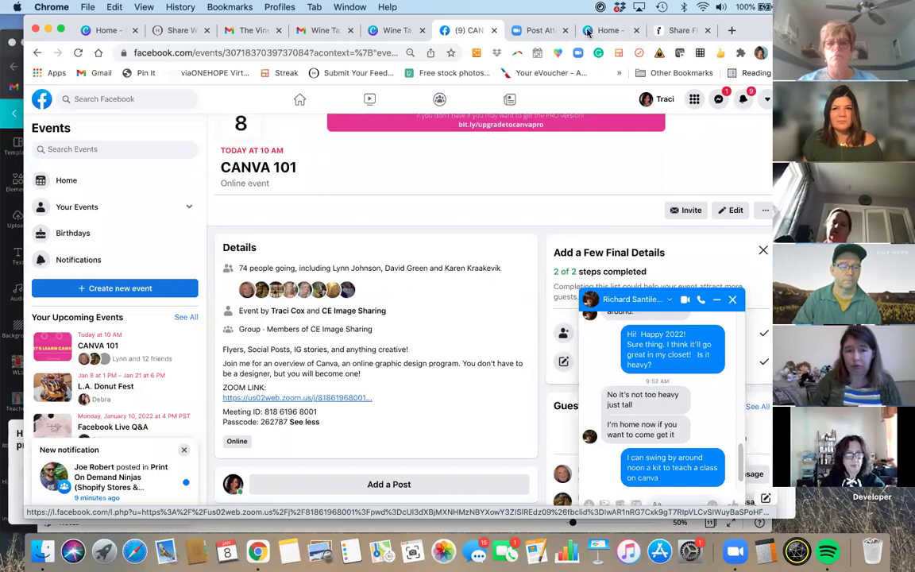
click(119, 31)
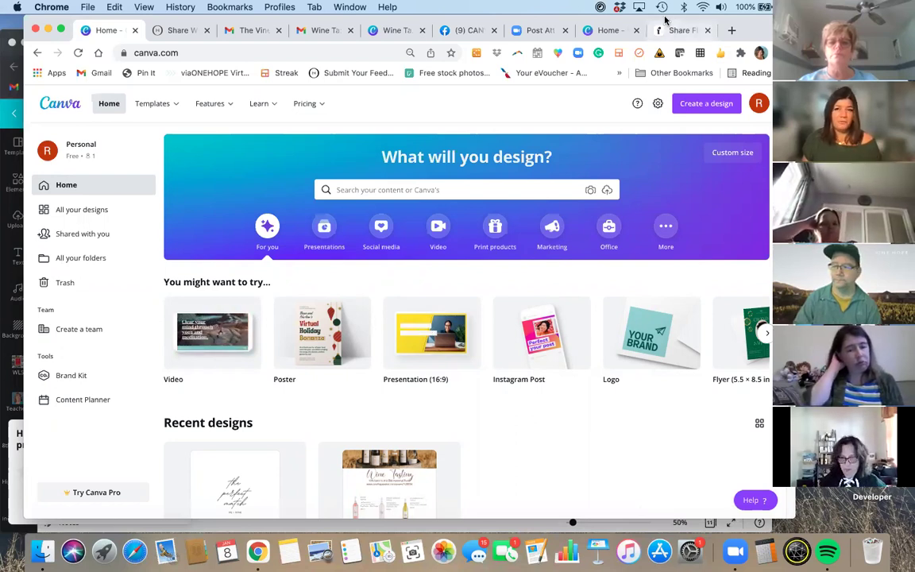
drag(665, 20, 641, 16)
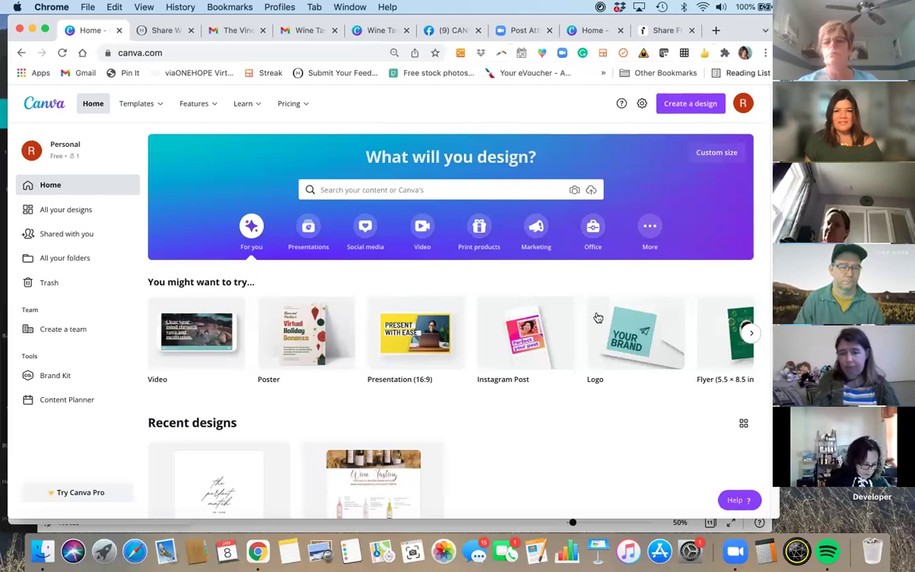
- Scroll the Canva home page and open the 'Search your content or Canva's' box
scroll(604, 401, down, 1)
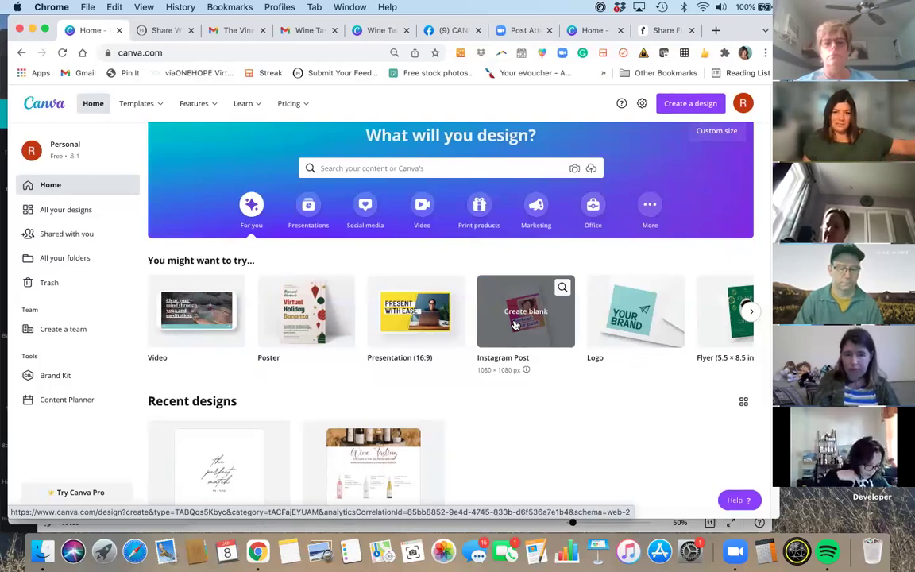
click(413, 168)
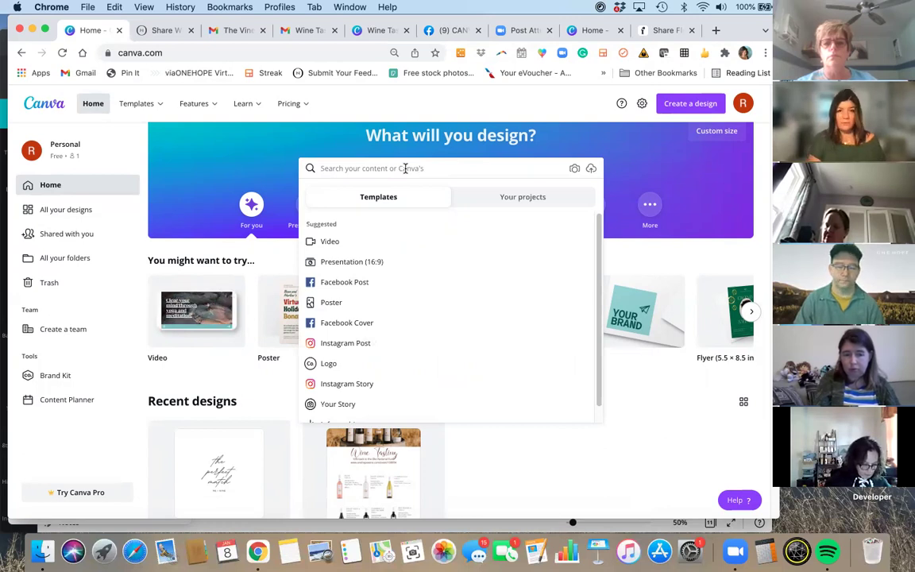
- Search 'valentines' and pick the Valentine's Day Instagram Post suggestion
text(va)
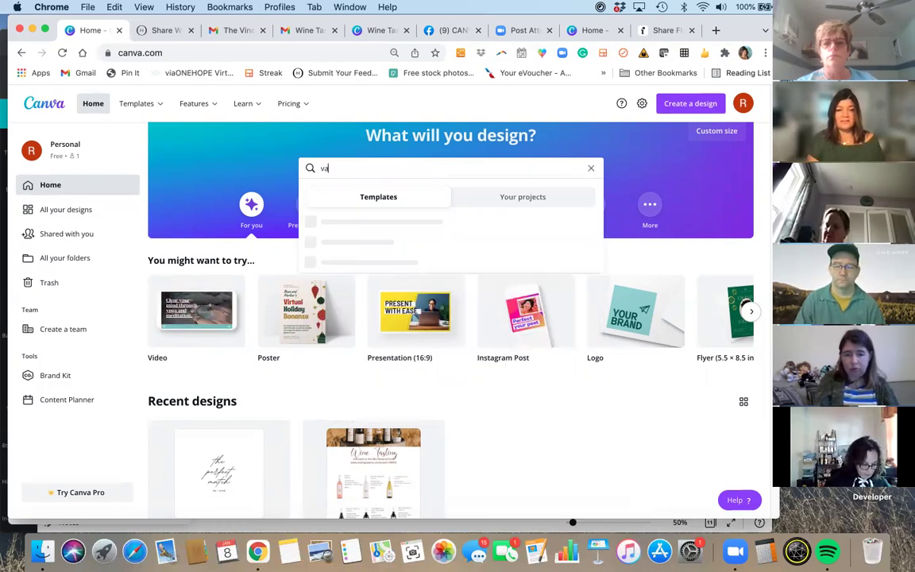
text(lentines)
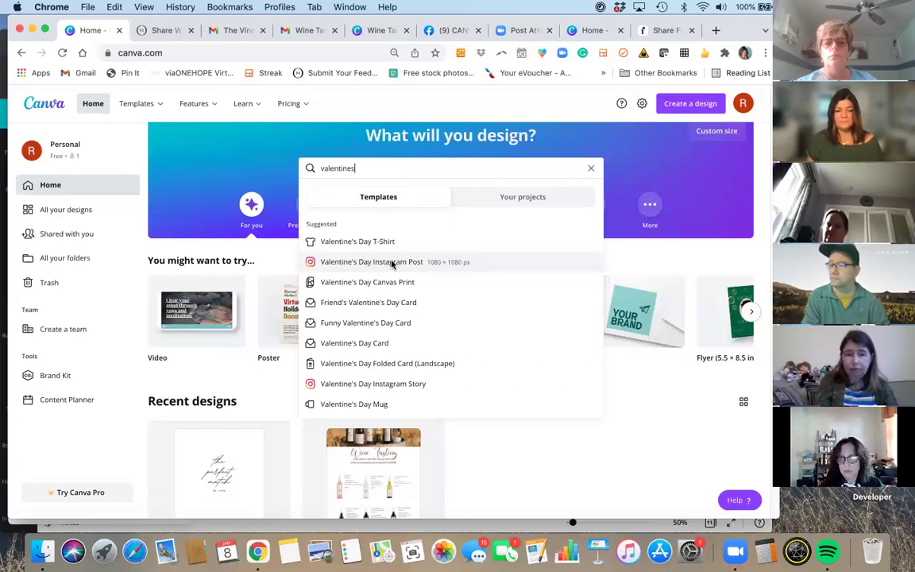
click(392, 264)
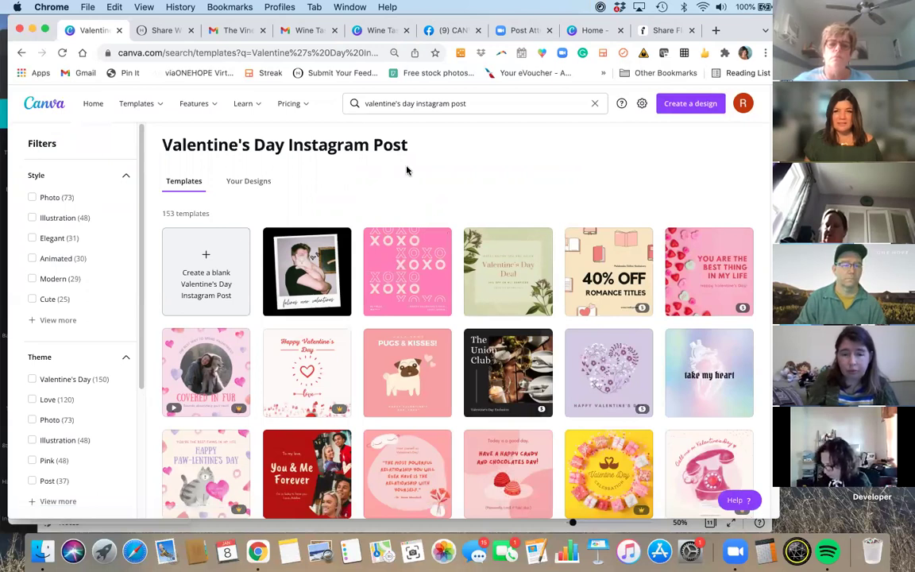
scroll(399, 204, down, 1)
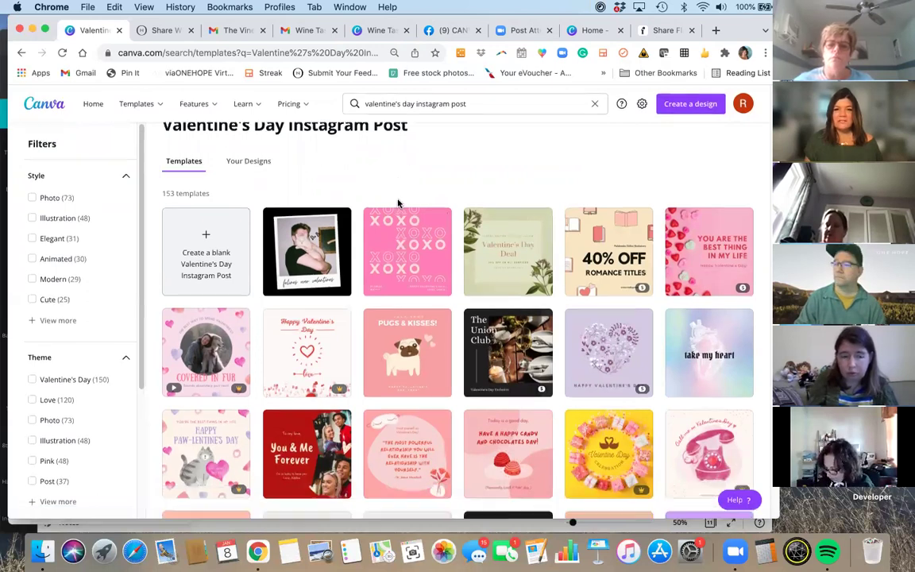
scroll(403, 205, down, 2)
scroll(402, 204, down, 3)
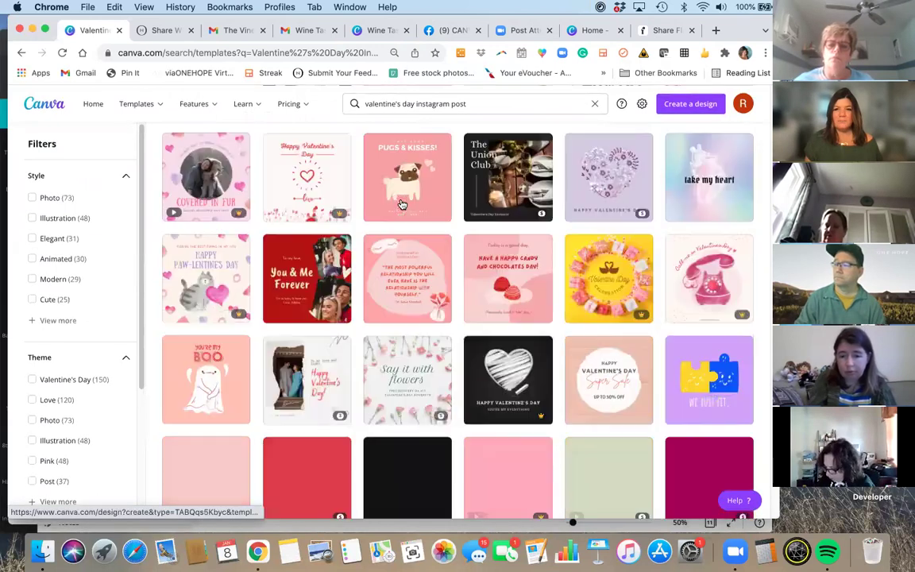
scroll(403, 205, down, 4)
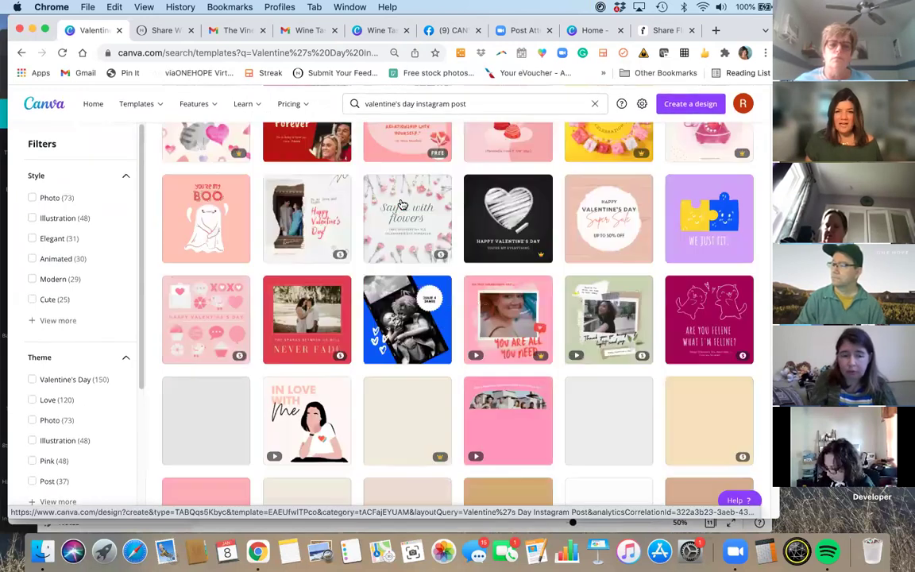
scroll(402, 204, down, 2)
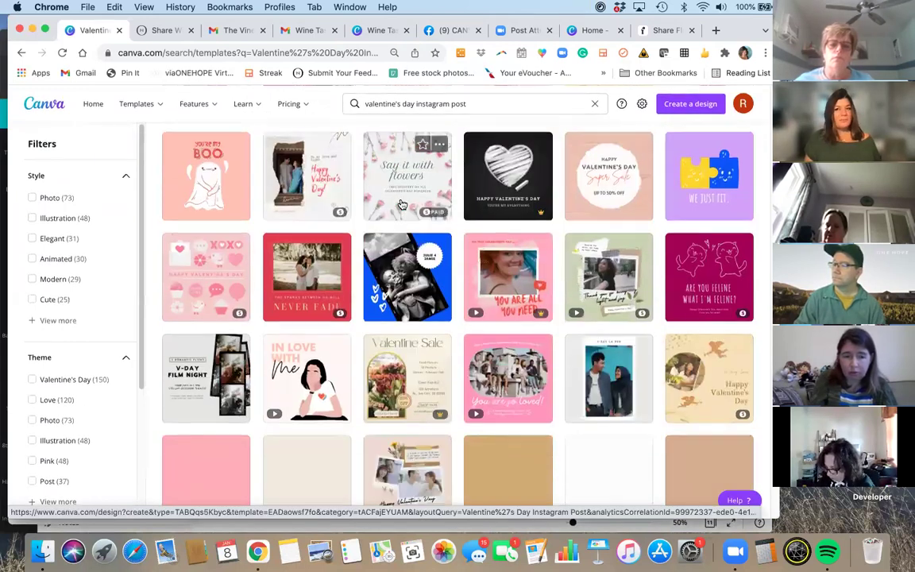
scroll(403, 206, down, 1)
mouse_move(402, 208)
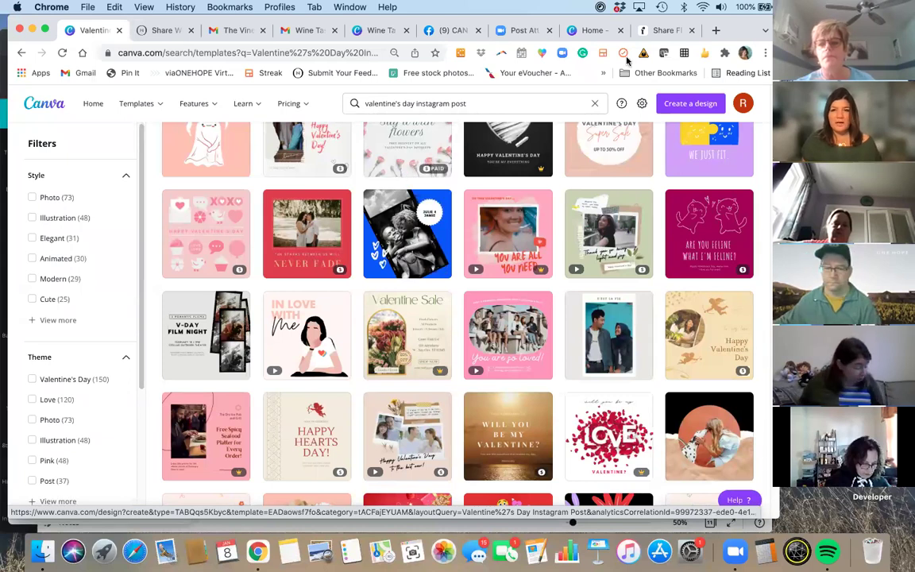
drag(739, 28, 731, 29)
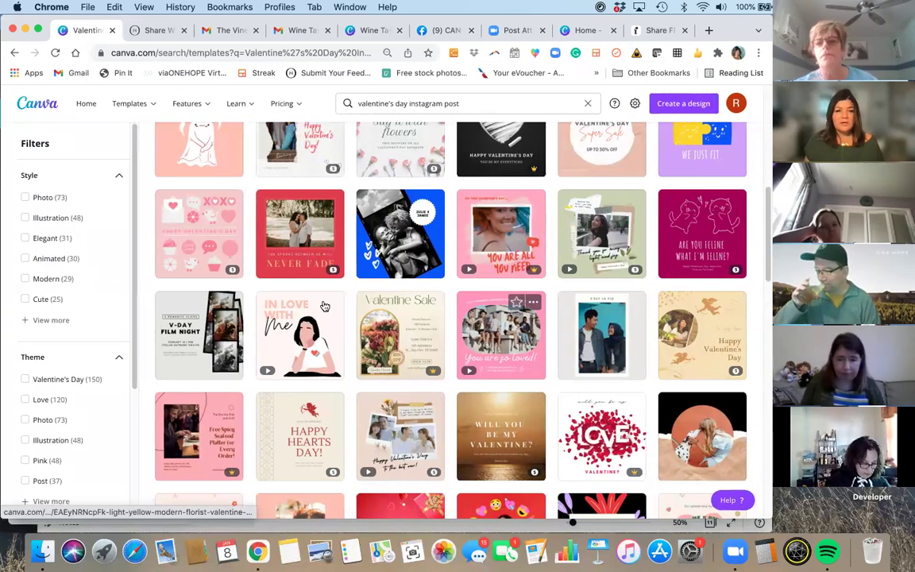
scroll(389, 290, up, 2)
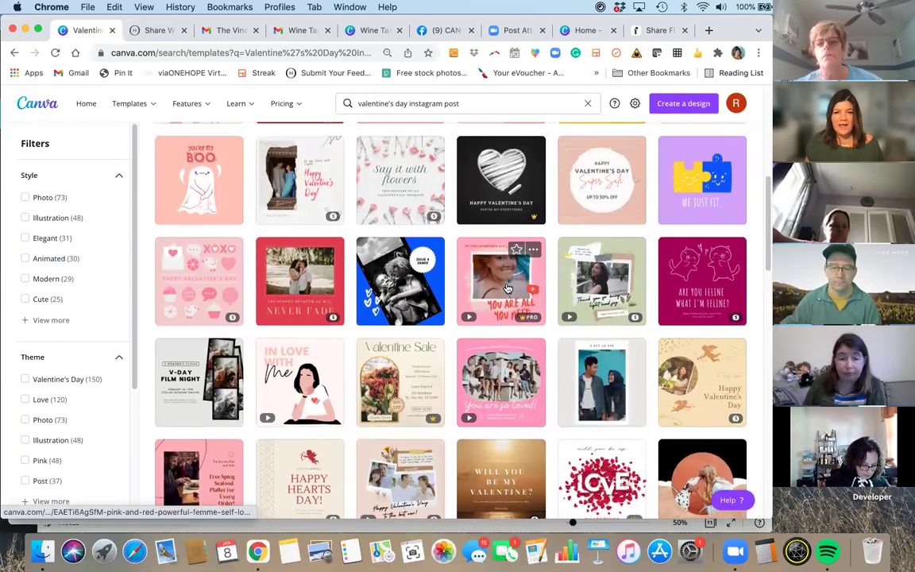
scroll(484, 289, up, 1)
scroll(507, 288, up, 5)
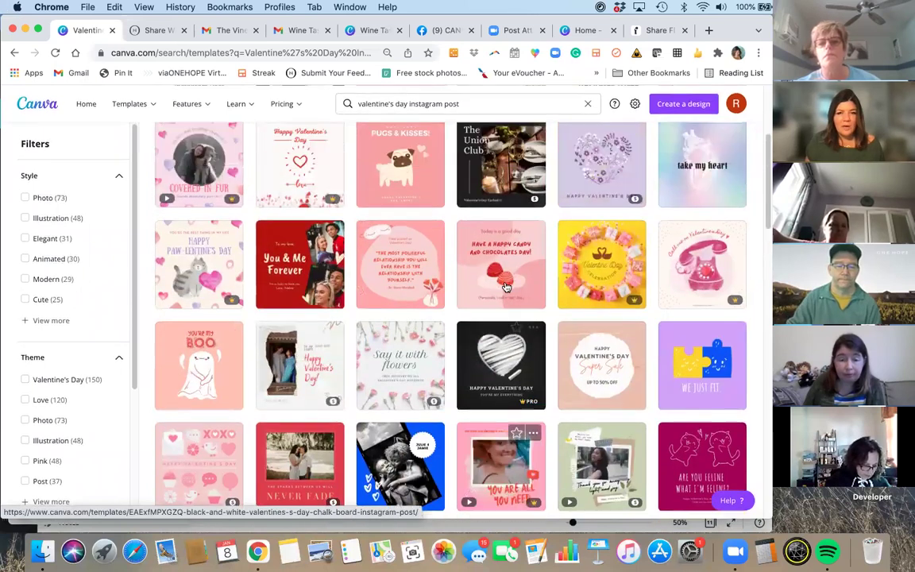
scroll(506, 287, up, 3)
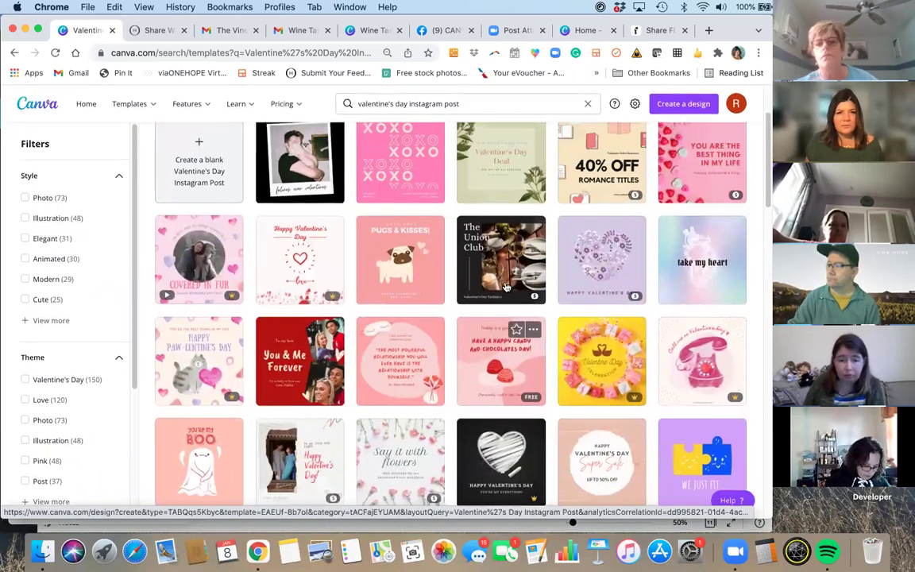
scroll(506, 287, down, 10)
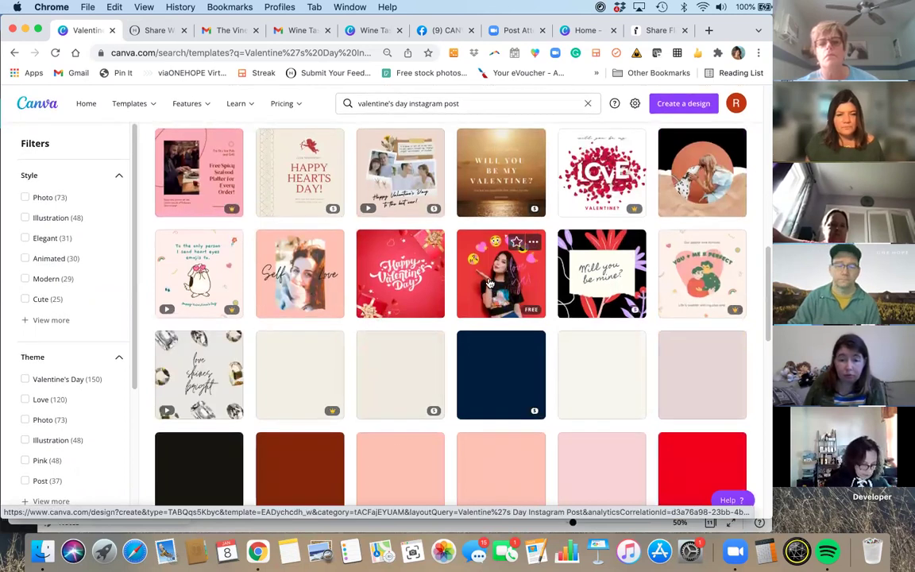
scroll(496, 286, down, 3)
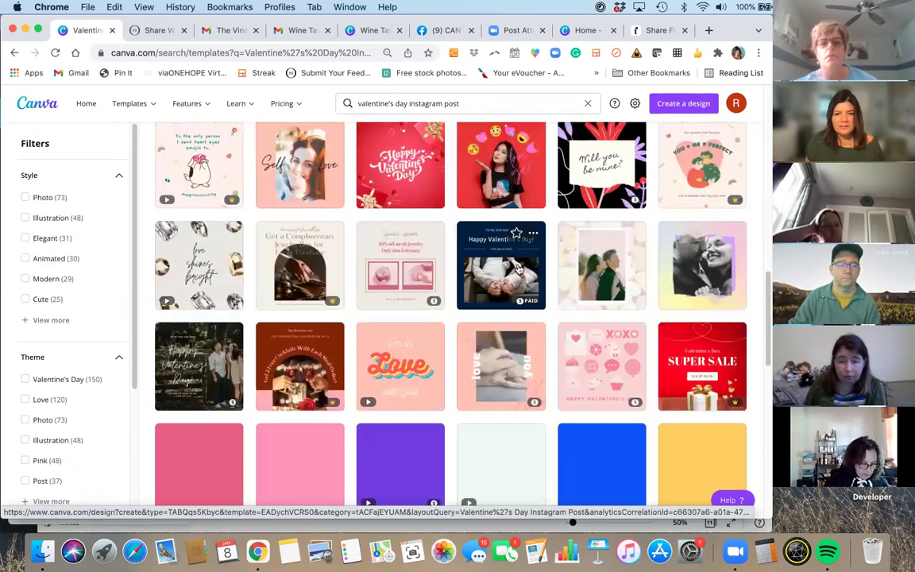
scroll(477, 278, down, 1)
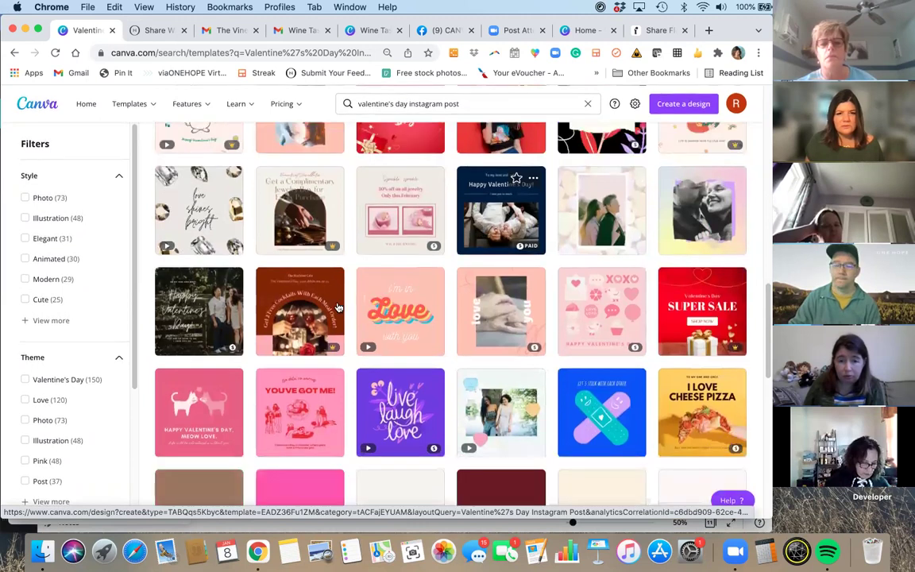
scroll(445, 282, down, 3)
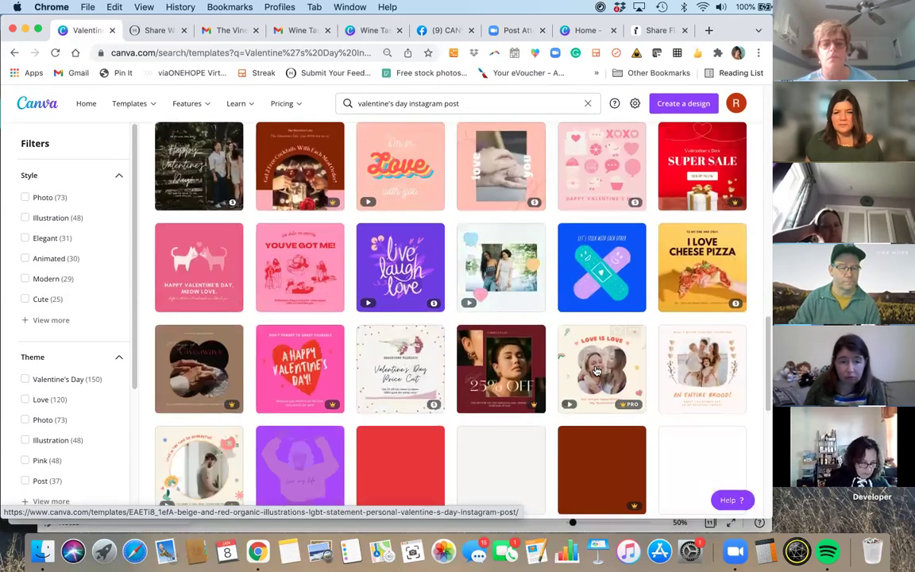
- Preview the Love Is Love template and try starting a design from it
click(597, 371)
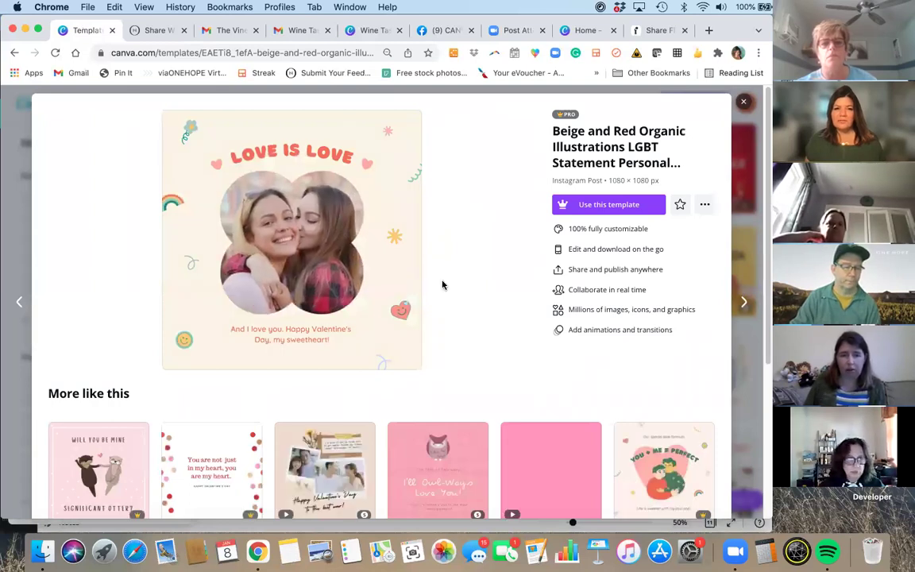
scroll(254, 476, down, 1)
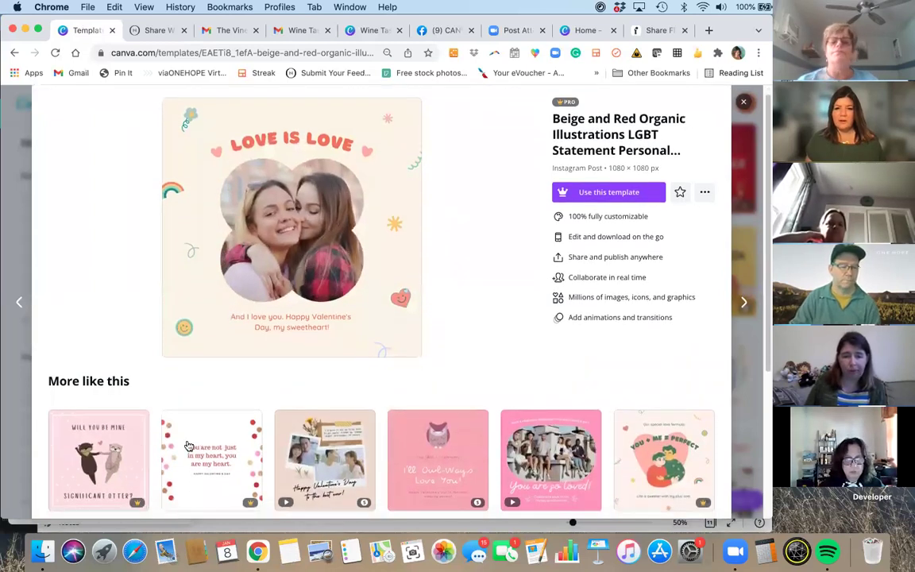
scroll(425, 394, down, 3)
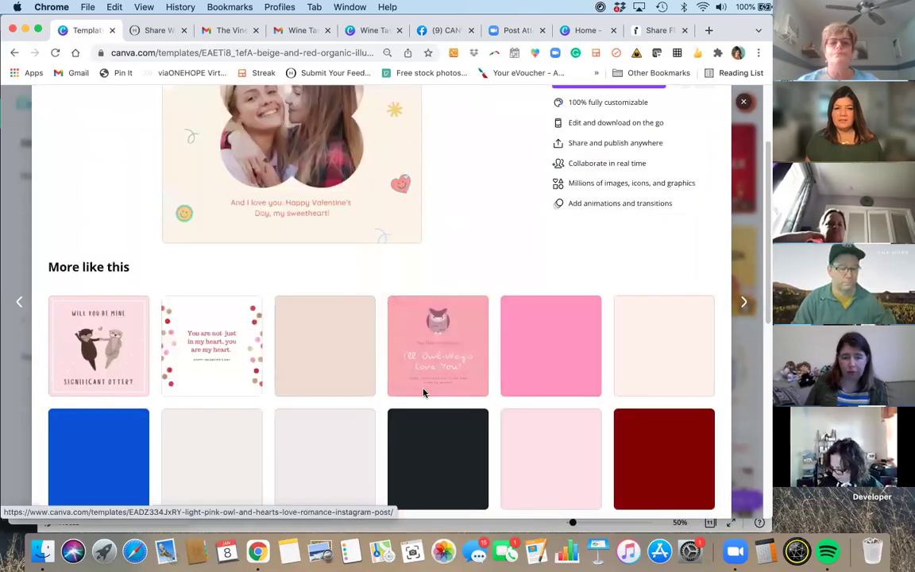
scroll(529, 302, up, 3)
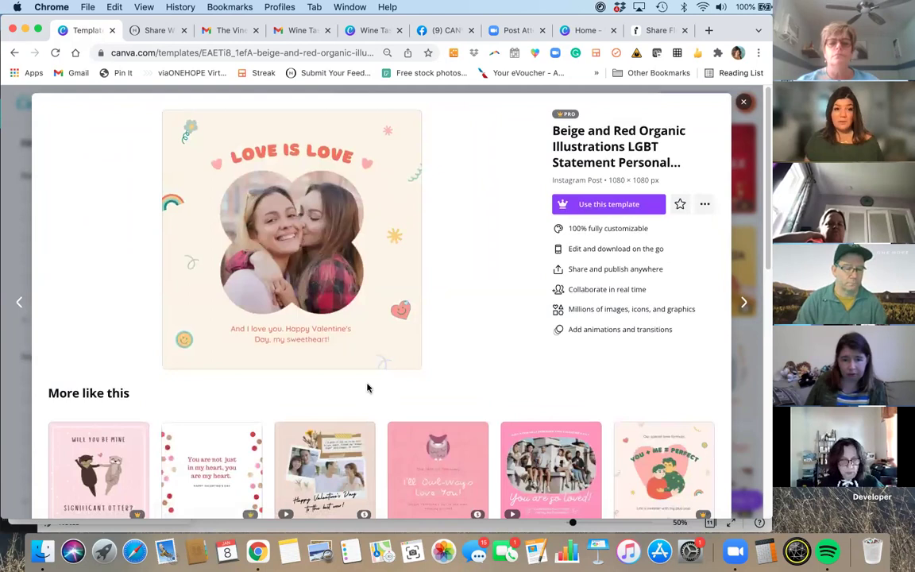
scroll(368, 387, down, 1)
scroll(380, 385, down, 3)
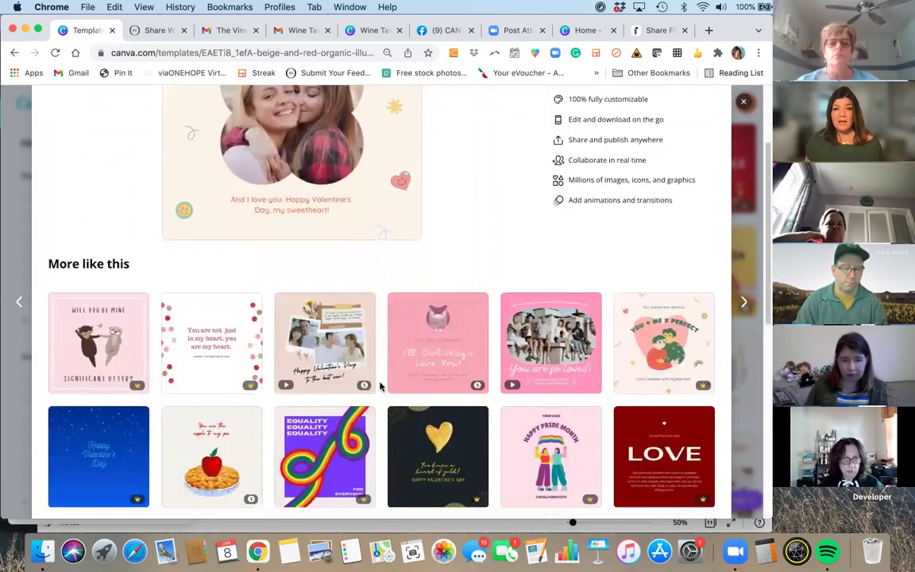
scroll(380, 387, up, 3)
scroll(380, 387, up, 1)
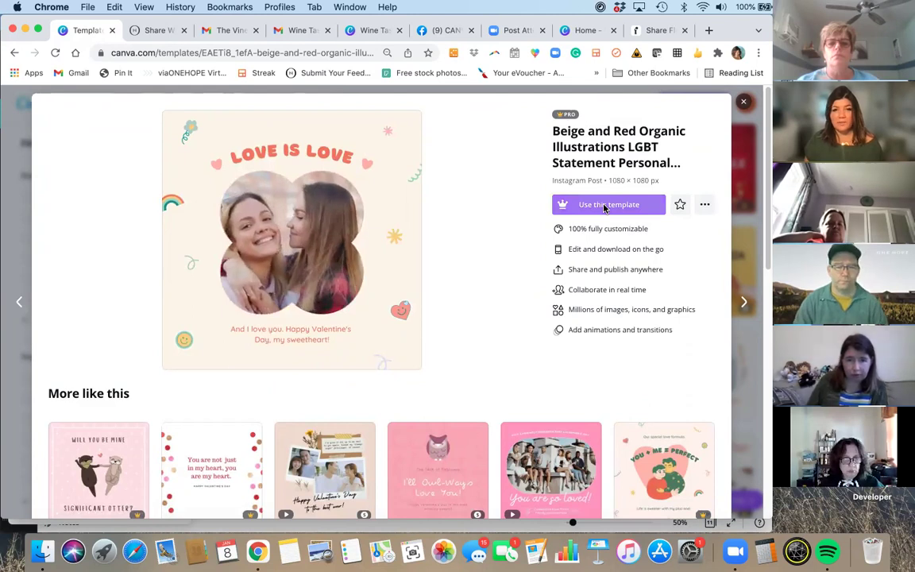
click(605, 205)
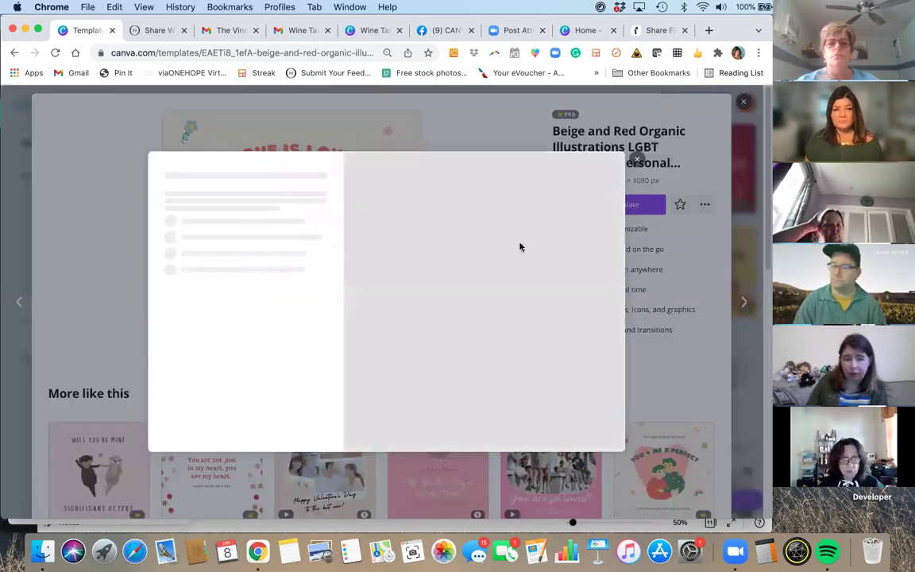
- Dismiss the Canva Pro offer and preview the free Mega Christmas Sale template instead
click(637, 162)
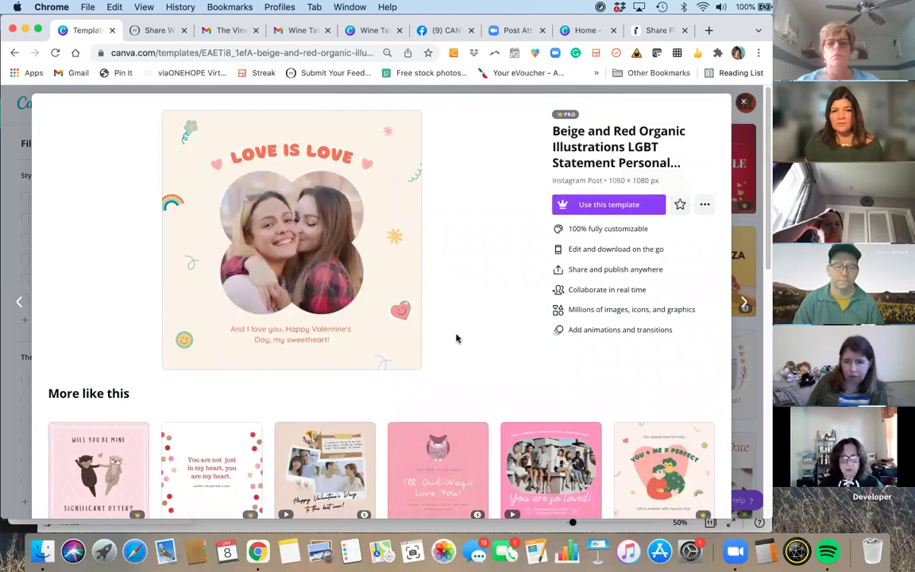
scroll(455, 339, down, 2)
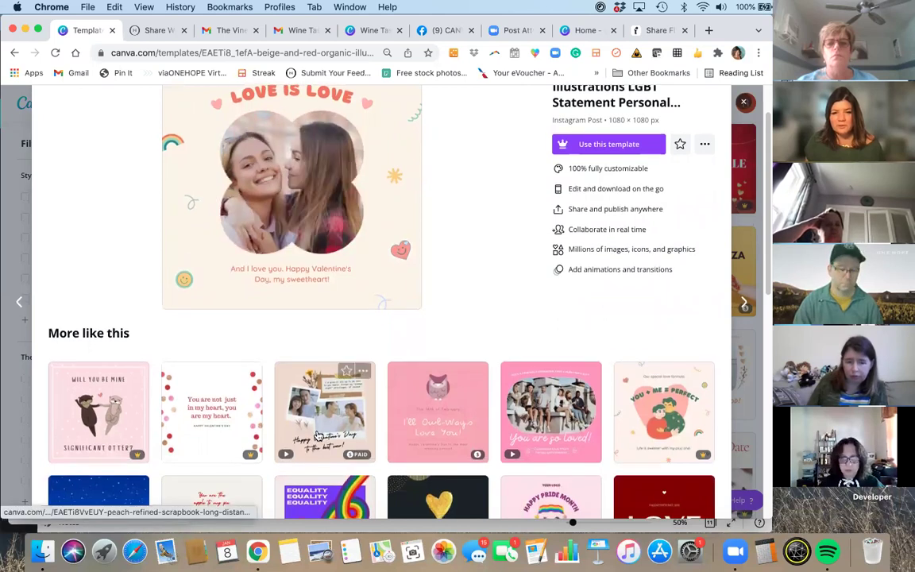
scroll(316, 433, down, 1)
scroll(317, 434, down, 4)
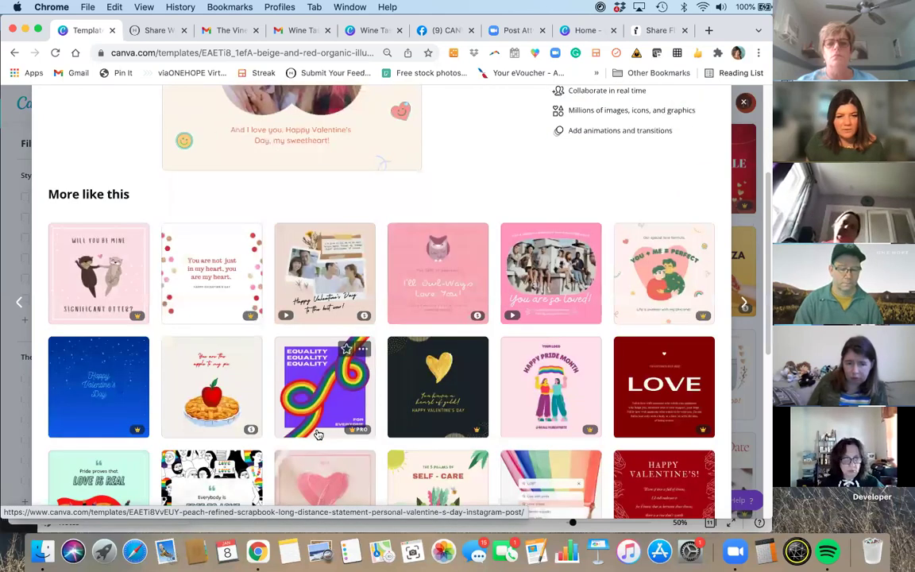
scroll(317, 434, down, 2)
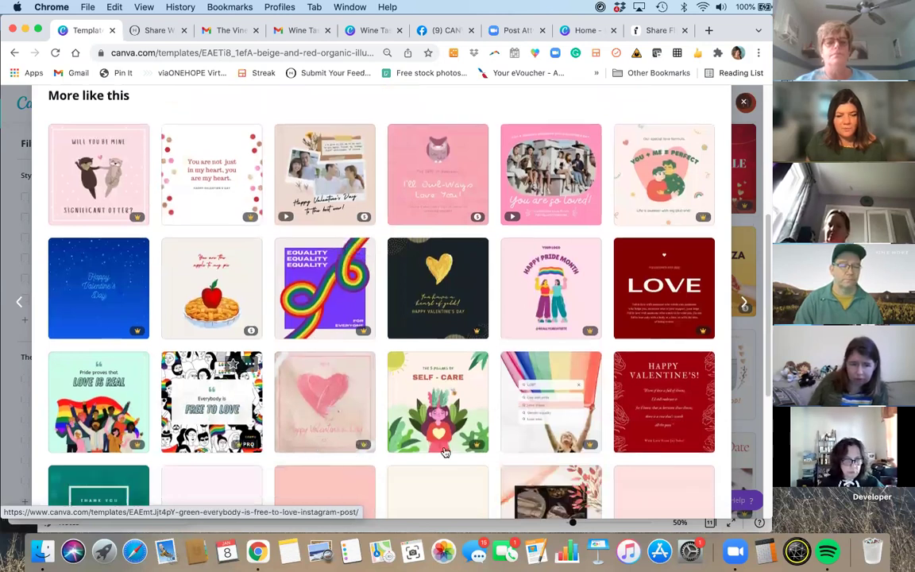
scroll(523, 415, down, 1)
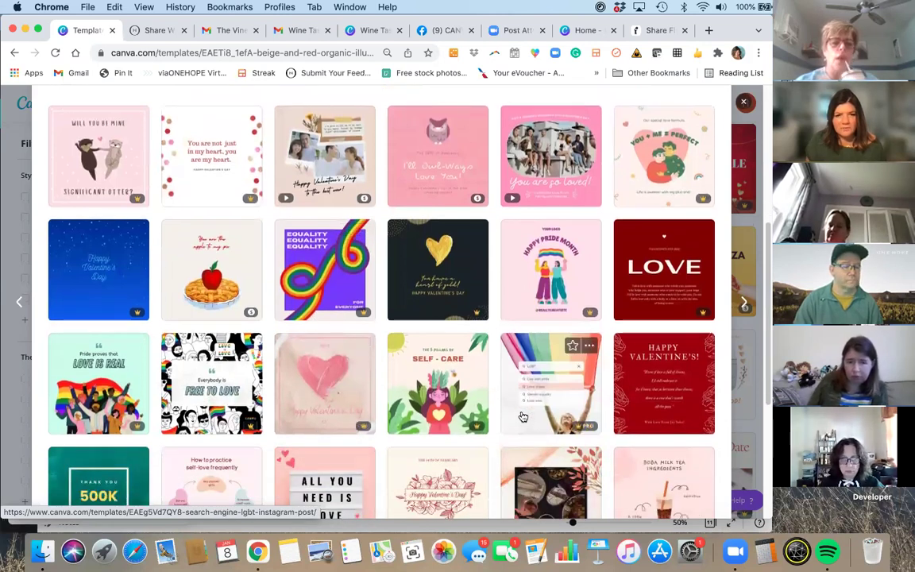
scroll(522, 416, down, 5)
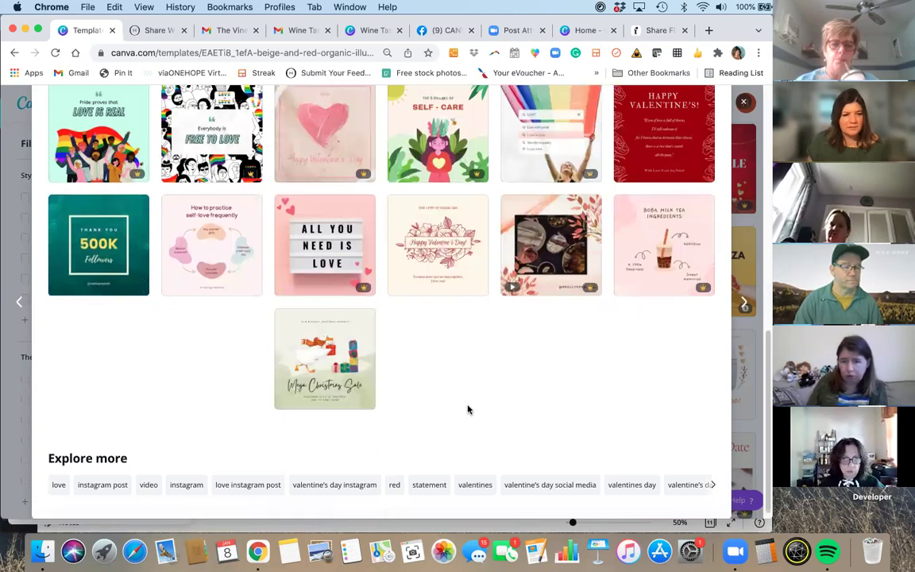
scroll(466, 408, down, 1)
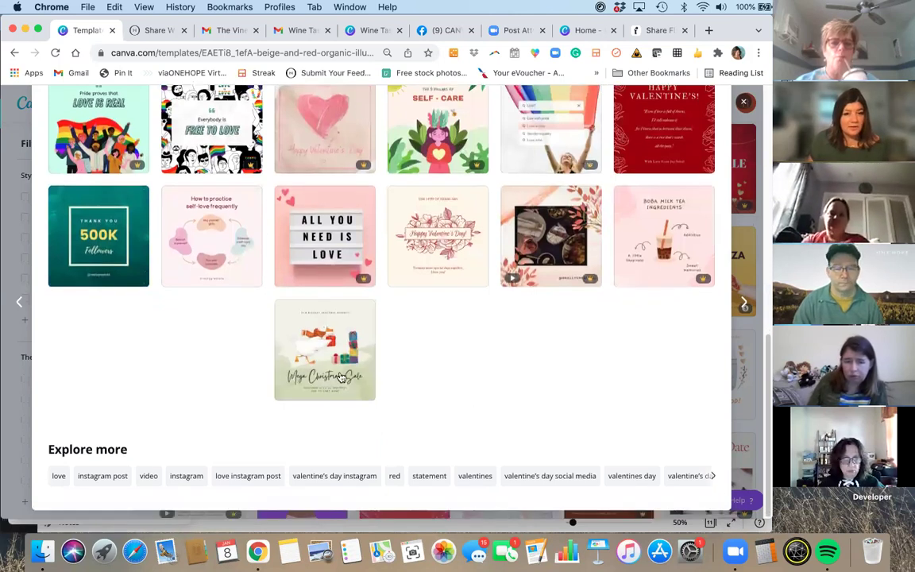
mouse_move(320, 351)
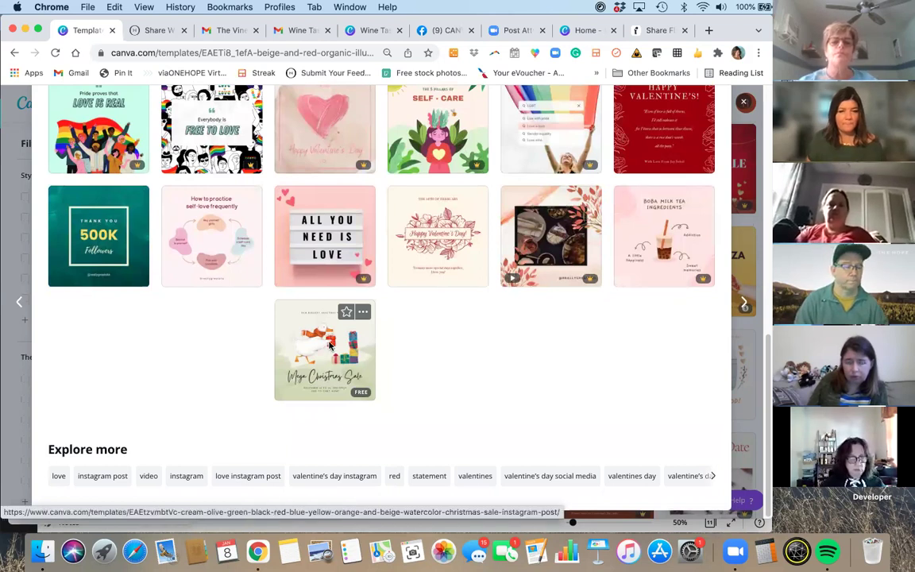
click(330, 347)
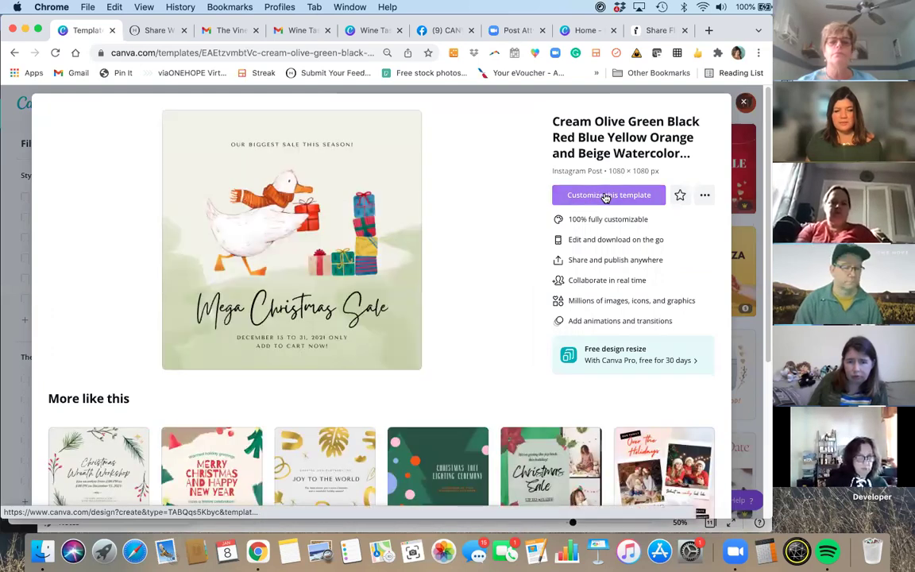
- Customize the Mega Christmas Sale template and select its headline text box in the editor
click(605, 196)
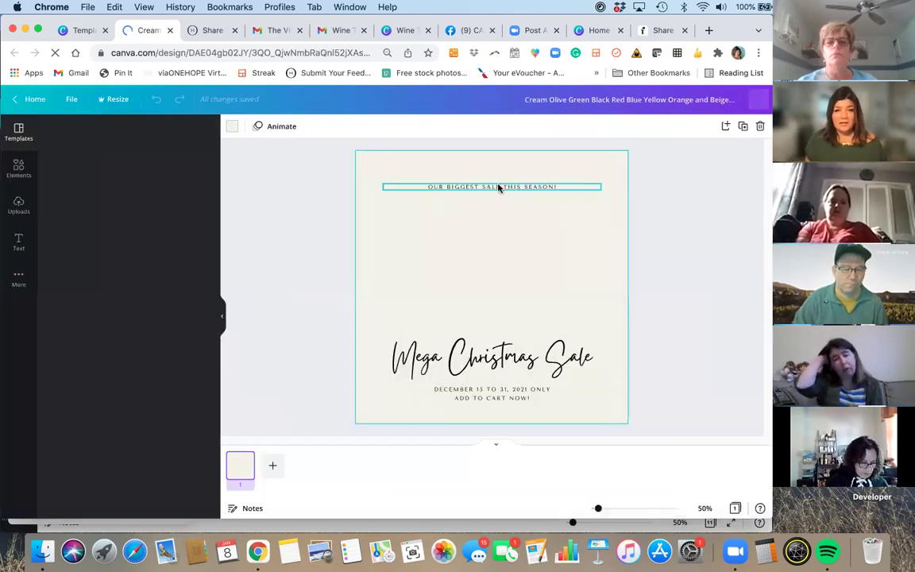
click(498, 188)
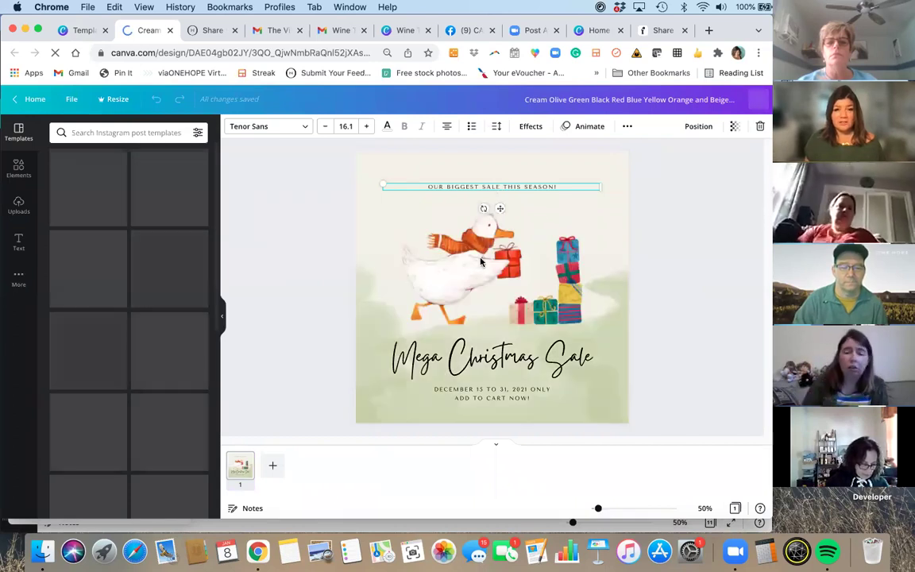
click(643, 252)
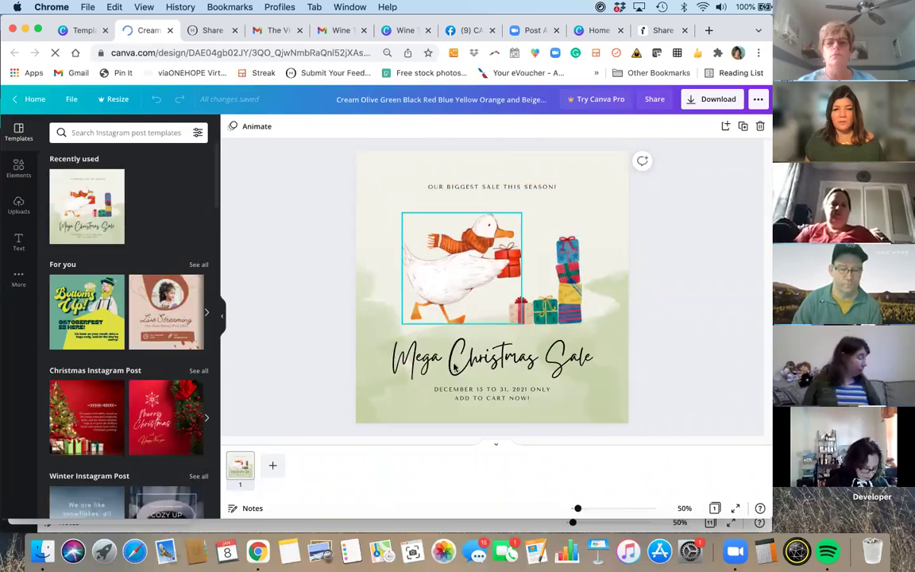
click(481, 359)
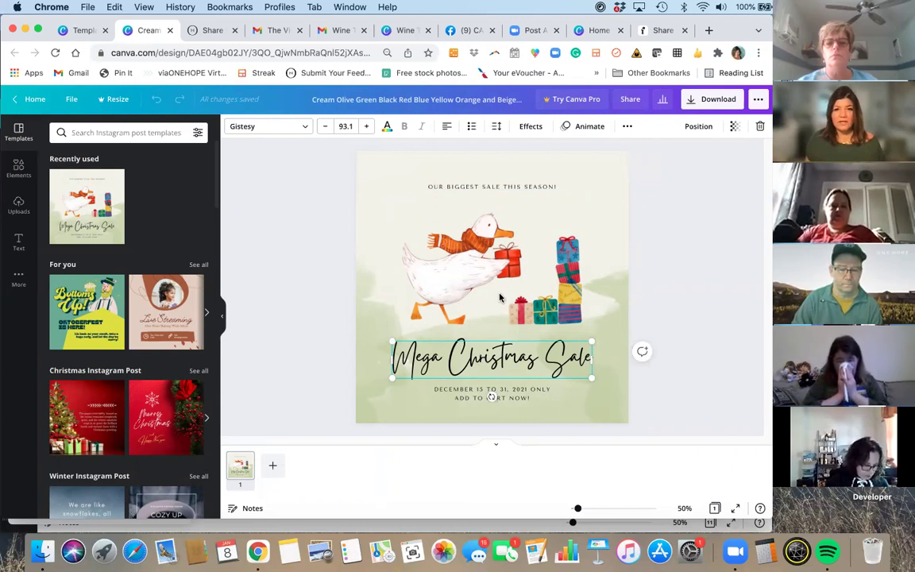
- Replace the 'Mega Christmas Sale' headline text with 'Dry January Sale'
double_click(492, 359)
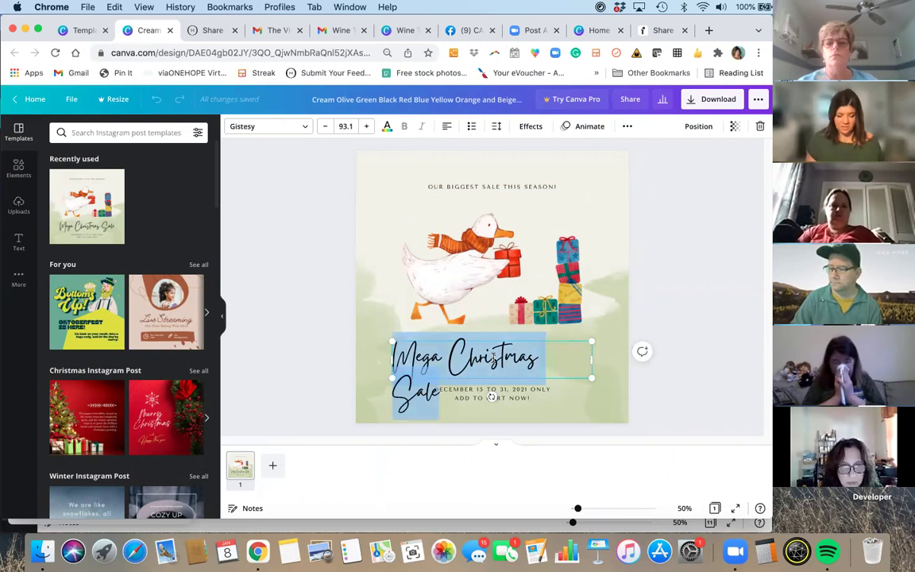
text(Dry)
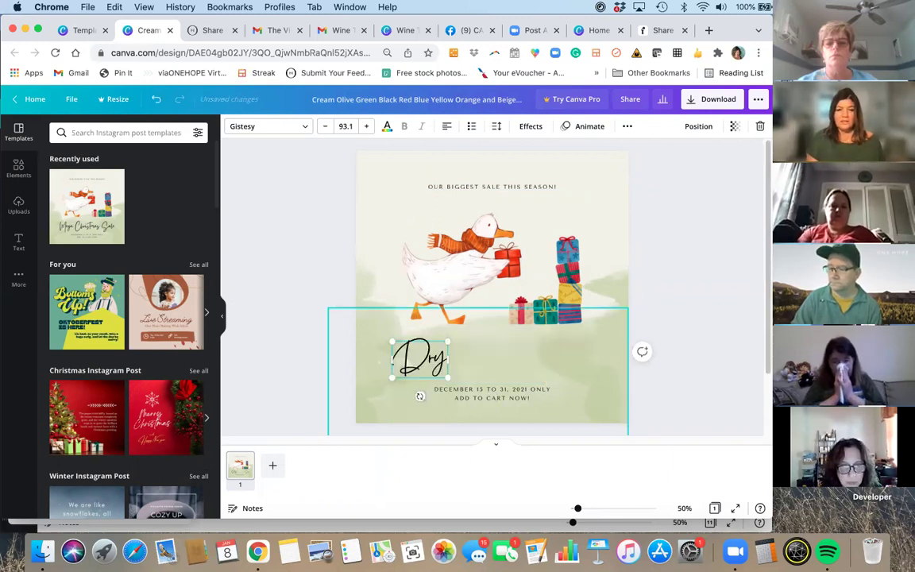
text( January)
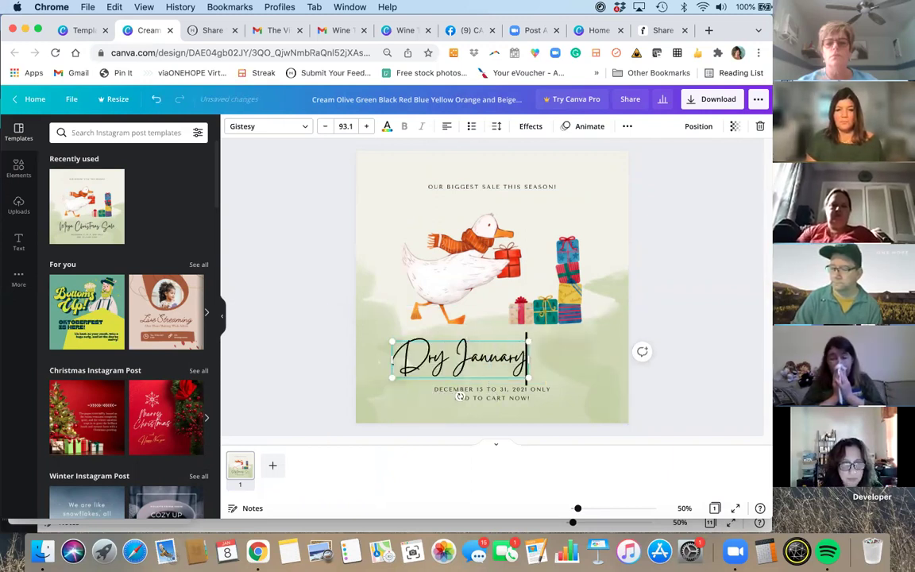
text( Sale)
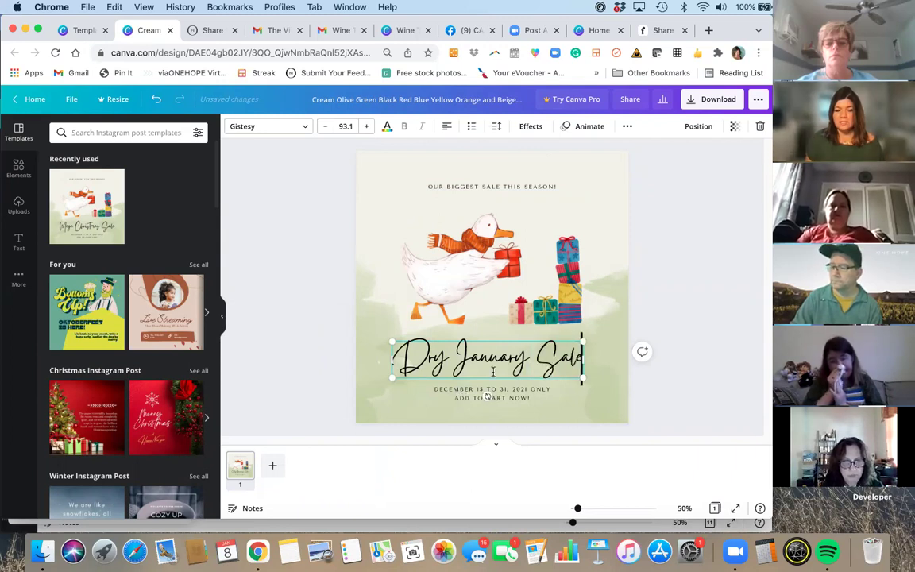
click(687, 272)
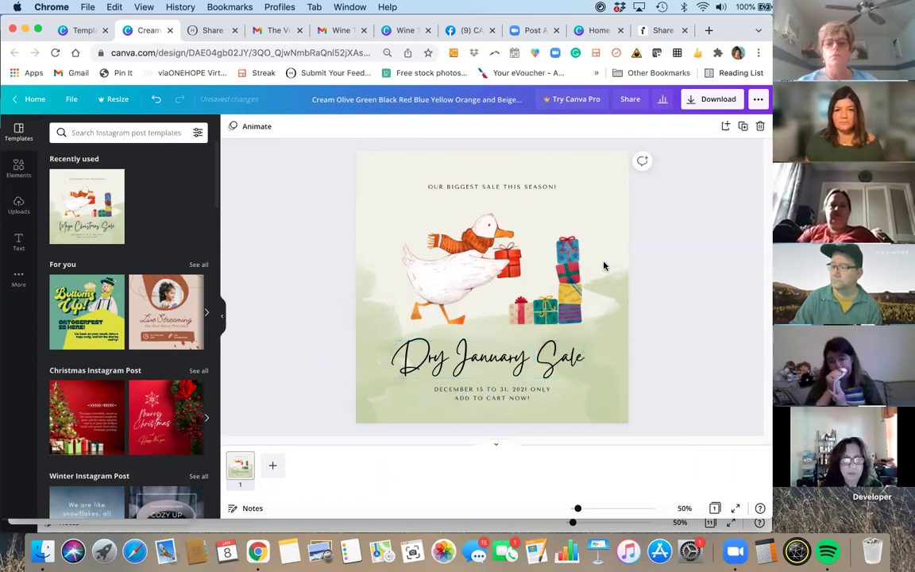
click(560, 260)
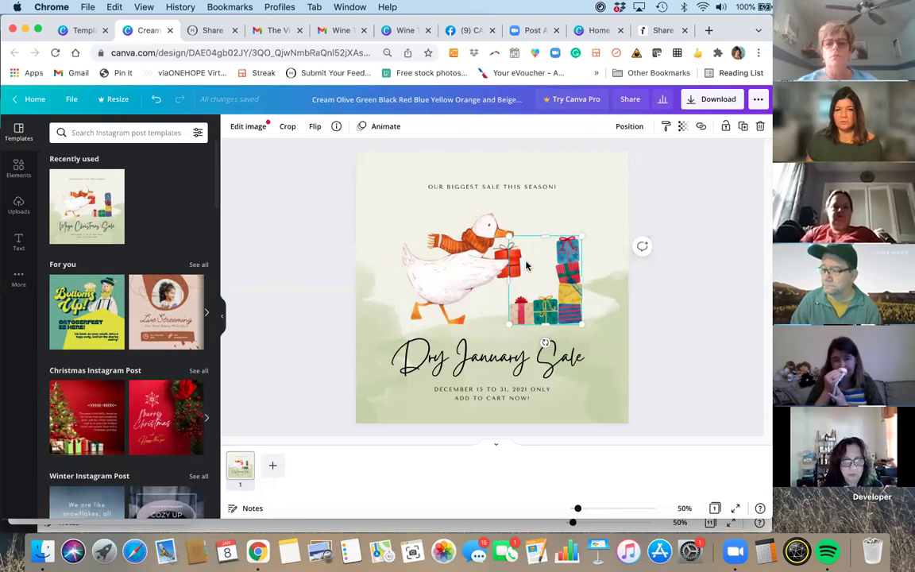
- Delete the gift-box stack and the goose illustration from the post
drag(447, 222, 541, 223)
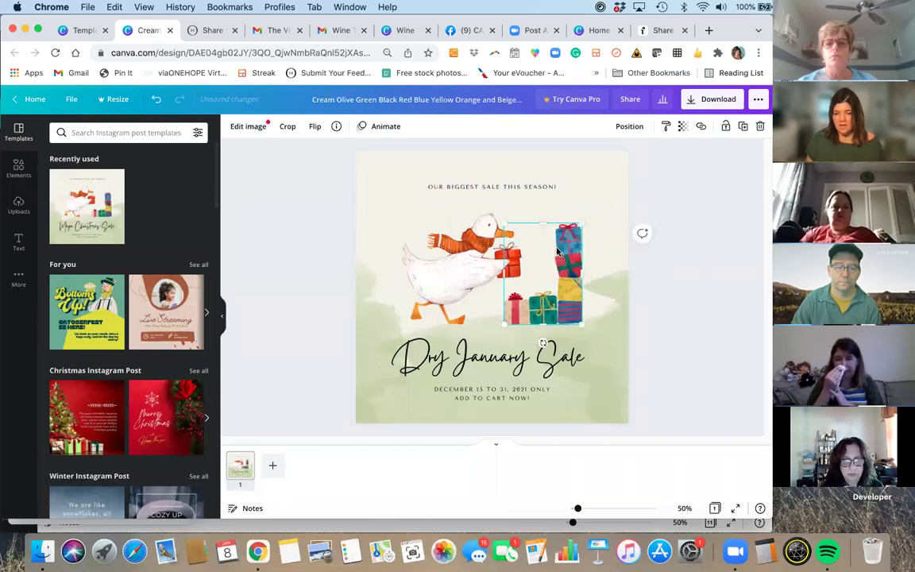
key(Delete)
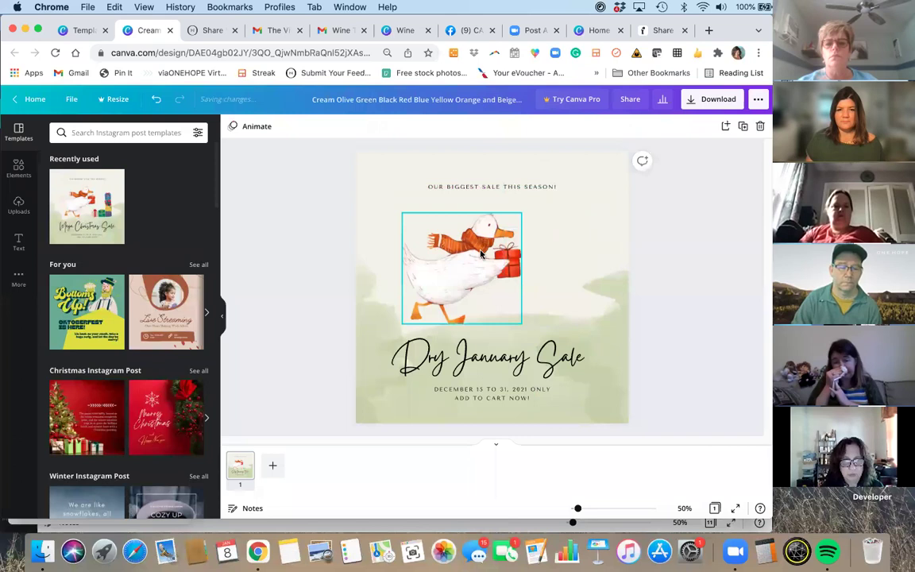
click(482, 254)
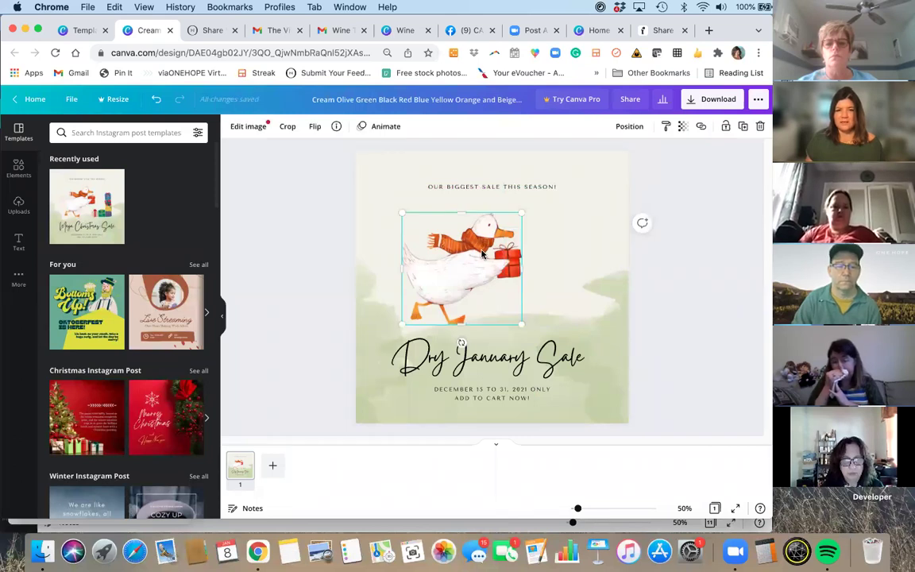
key(Delete)
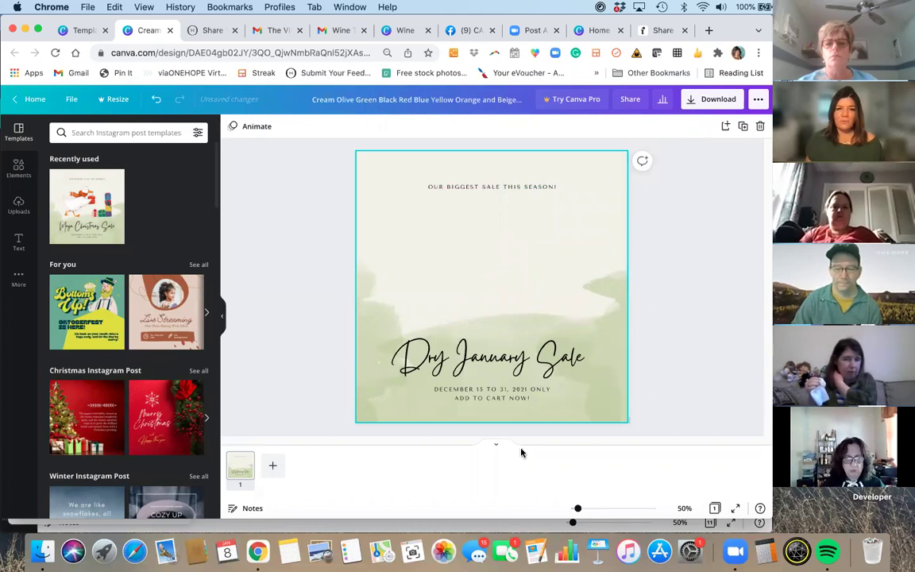
- Replace the December dates line with 'ENDS JANUARY 31!', then switch to The Vine email
click(476, 390)
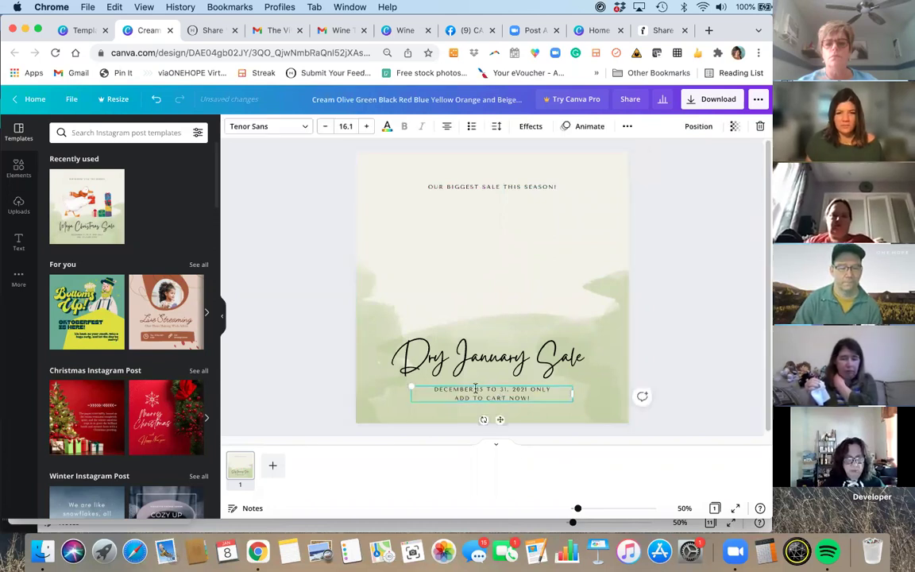
drag(475, 389, 564, 394)
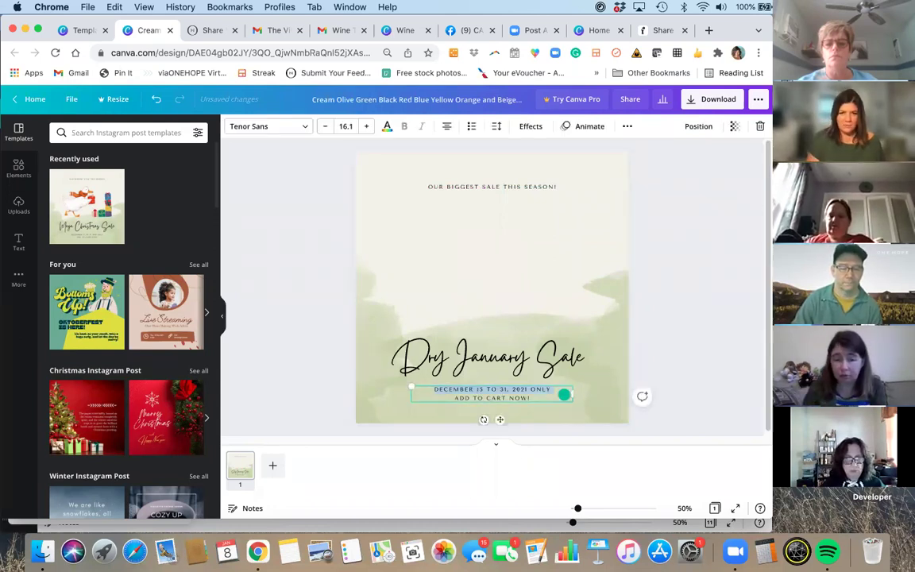
text(JANADD TO CART NOW!)
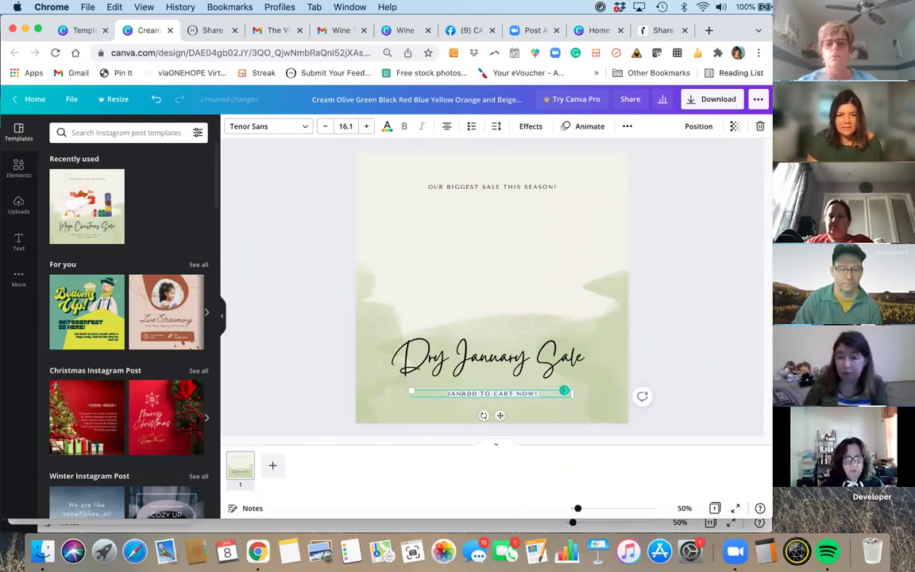
text(U)
key(BackSpace)
key(BackSpace)
key(BackSpace)
key(BackSpace)
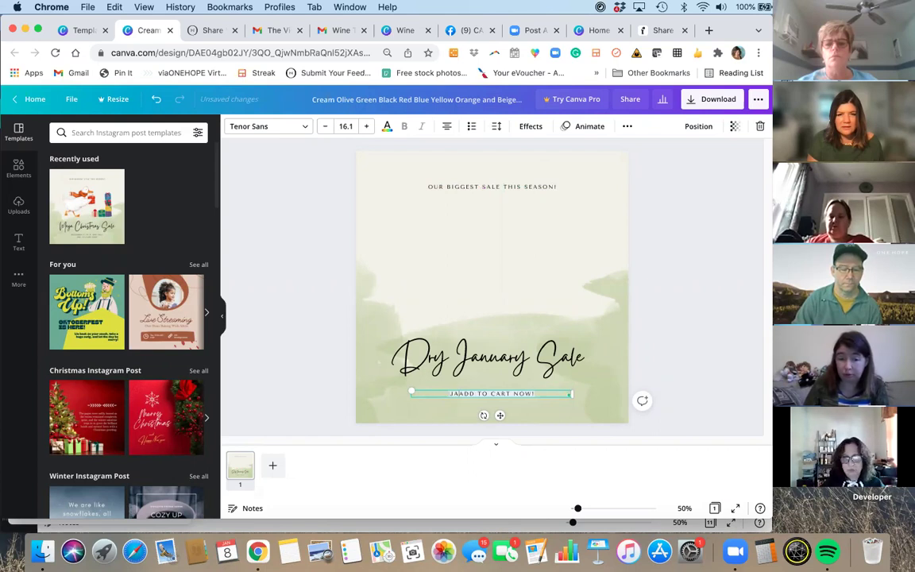
text(ENDS JANUARY )
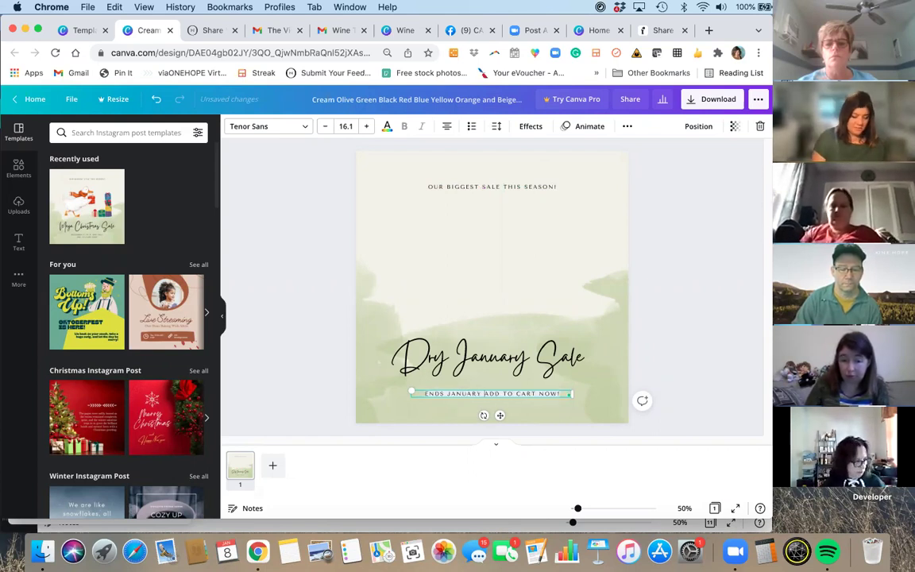
text(31)
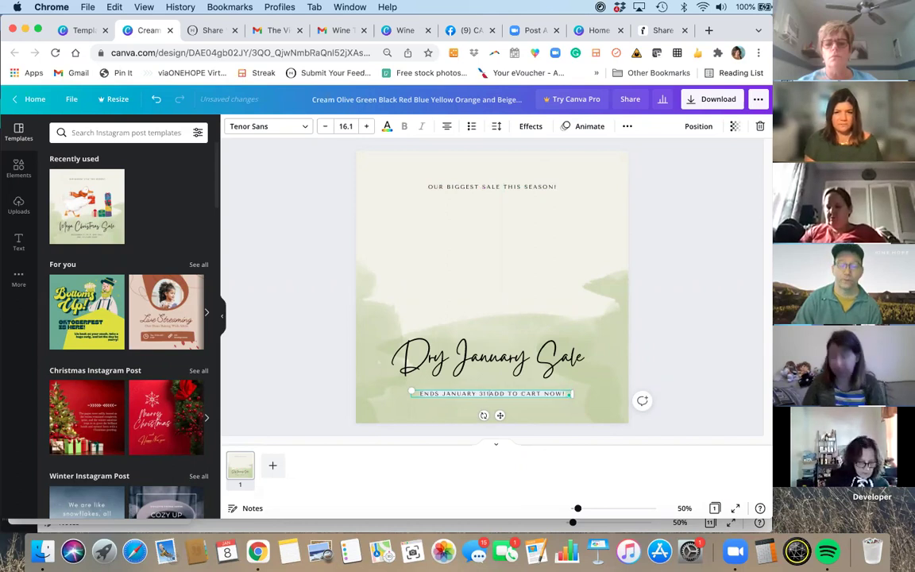
text(!)
key(Return)
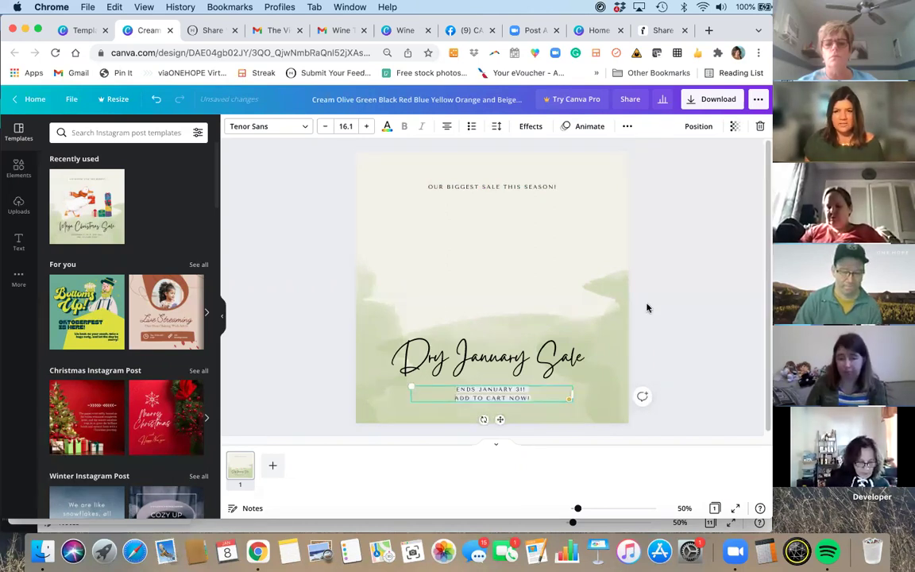
click(655, 283)
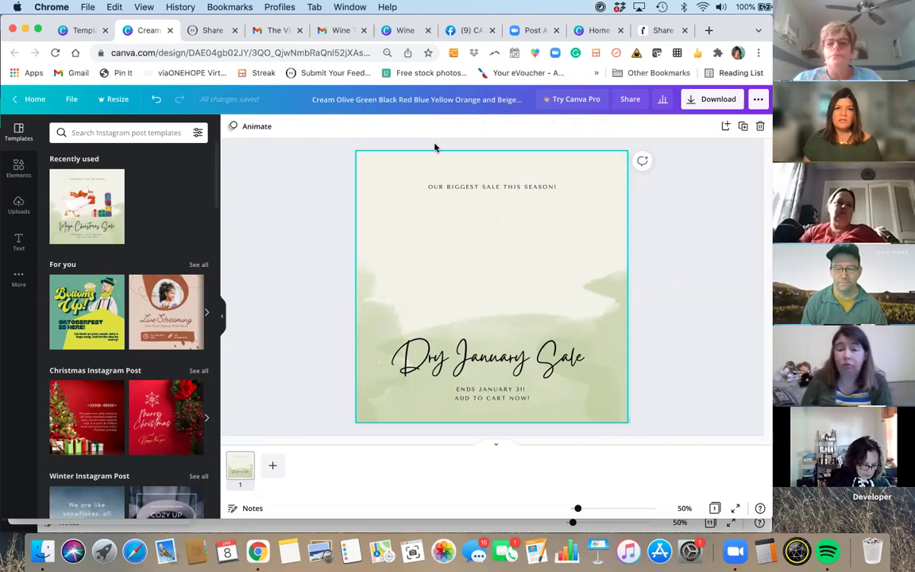
click(268, 31)
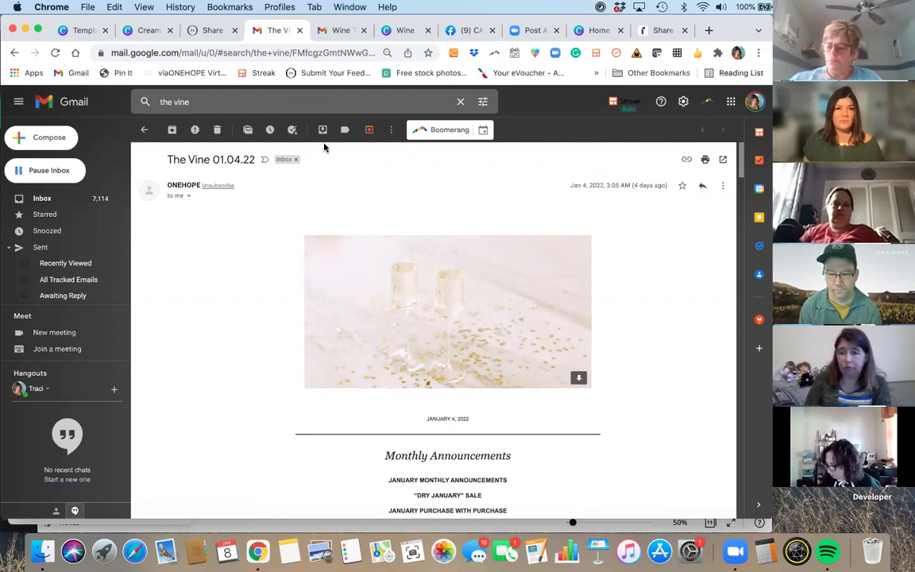
- On the ONEHOPE Wine site, browse from SHOP to the Rosé Wines category
click(209, 32)
mouse_move(37, 120)
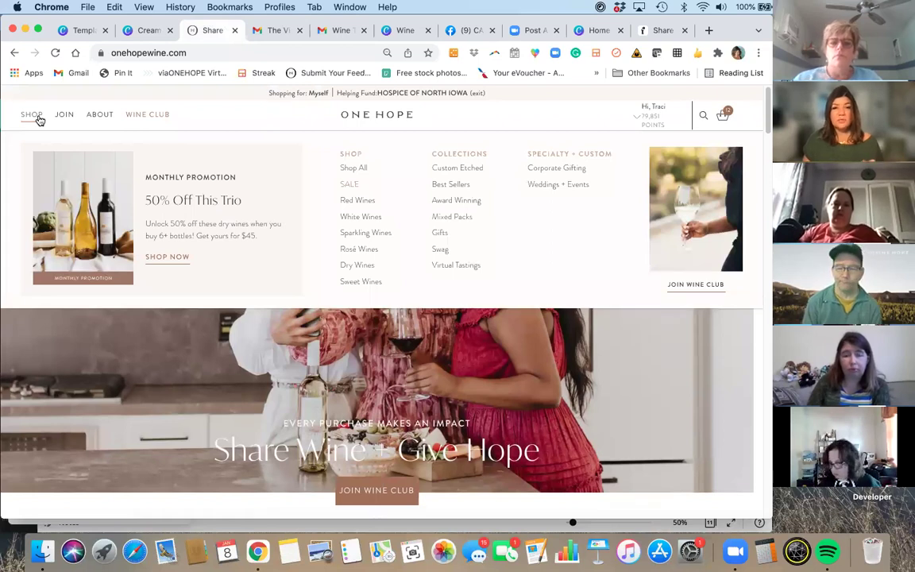
click(349, 252)
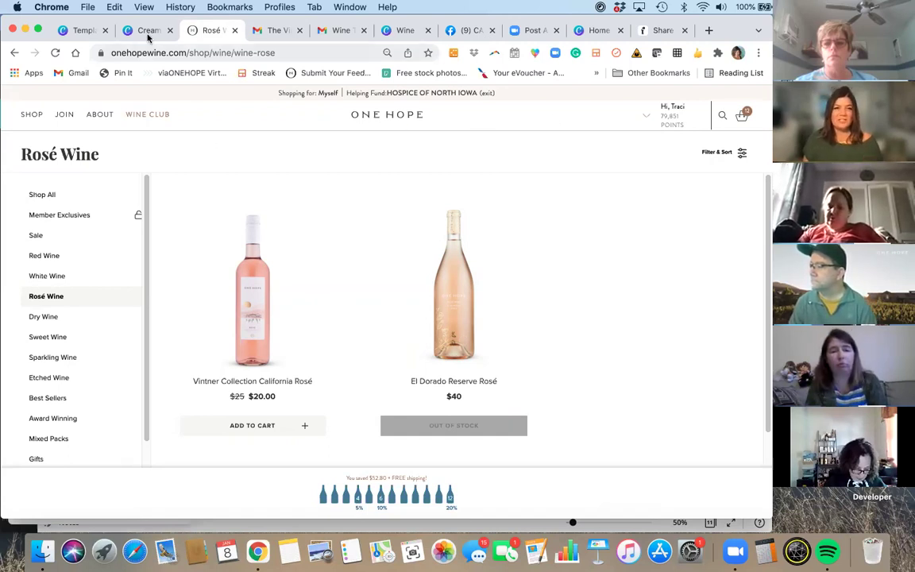
- Save the Vintner Collection rosé bottle image as 'rose', replacing the existing rose.jpeg
scroll(305, 257, down, 1)
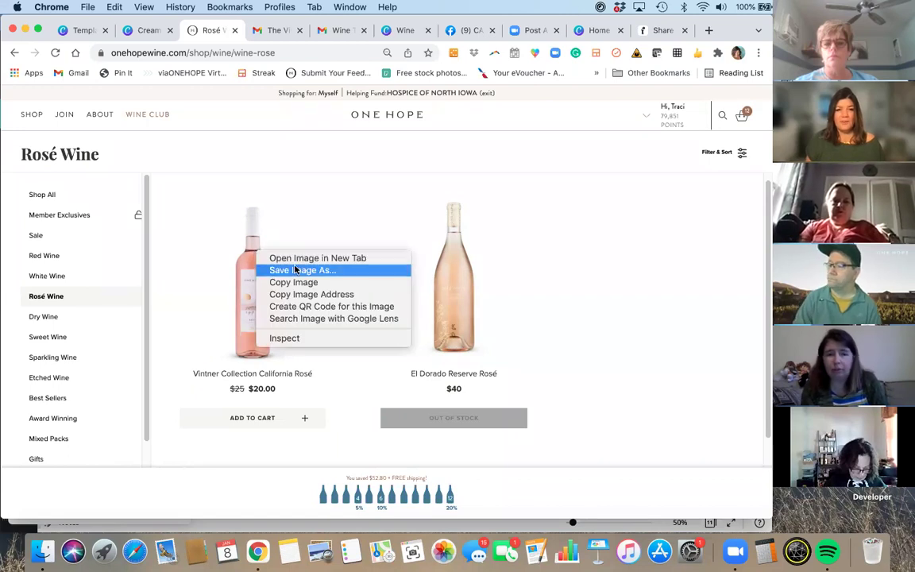
click(315, 272)
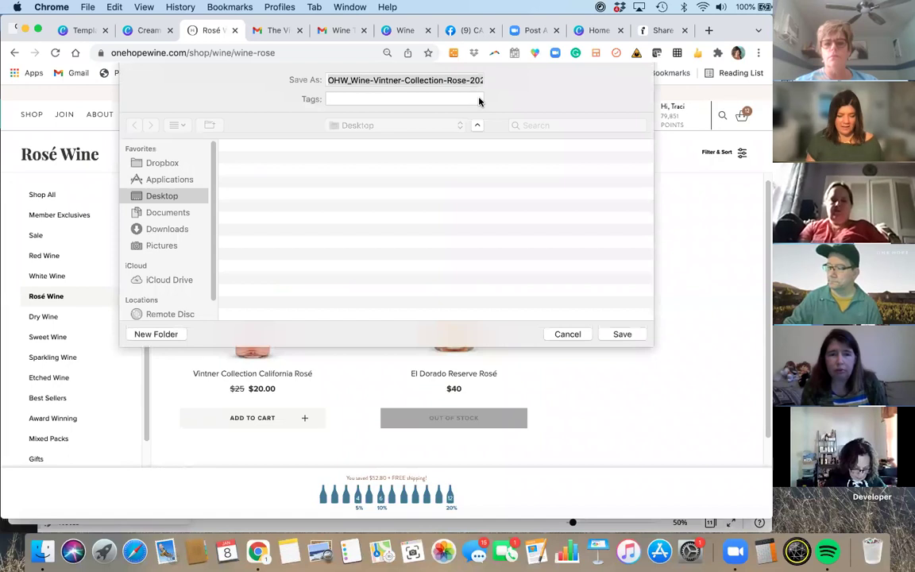
text(rose)
key(Return)
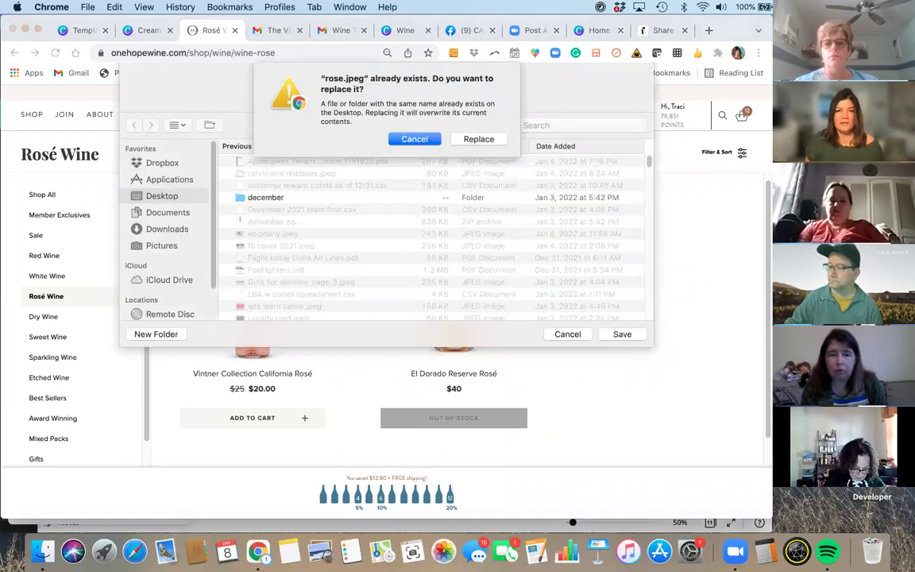
click(479, 140)
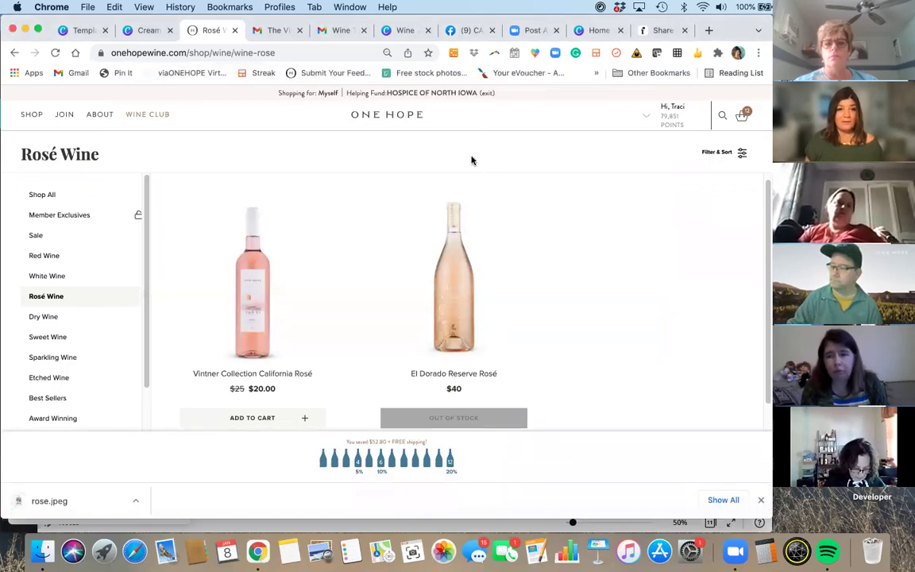
- Save the wine photo from The Vine email's Dry January Sale section as 'dry wine'
click(276, 31)
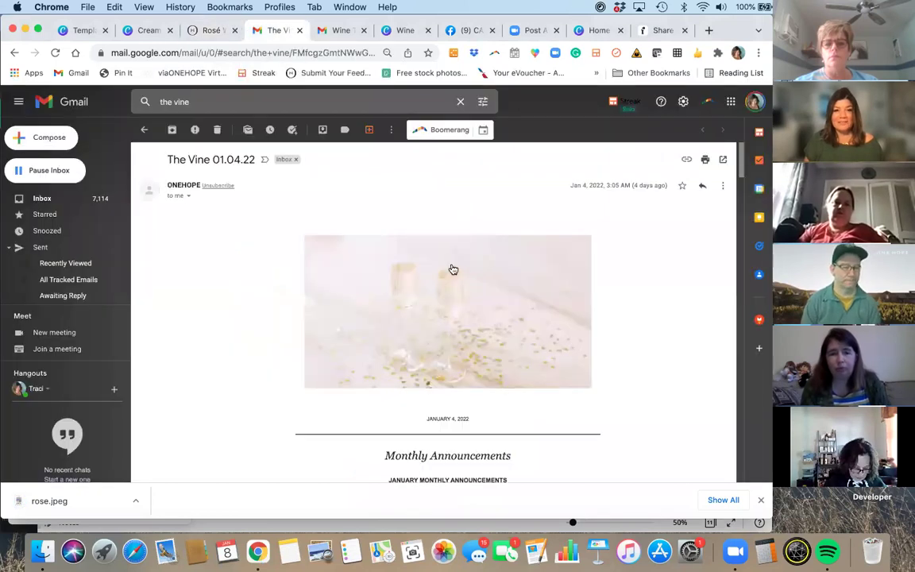
scroll(452, 269, down, 10)
scroll(452, 268, down, 10)
scroll(453, 268, down, 2)
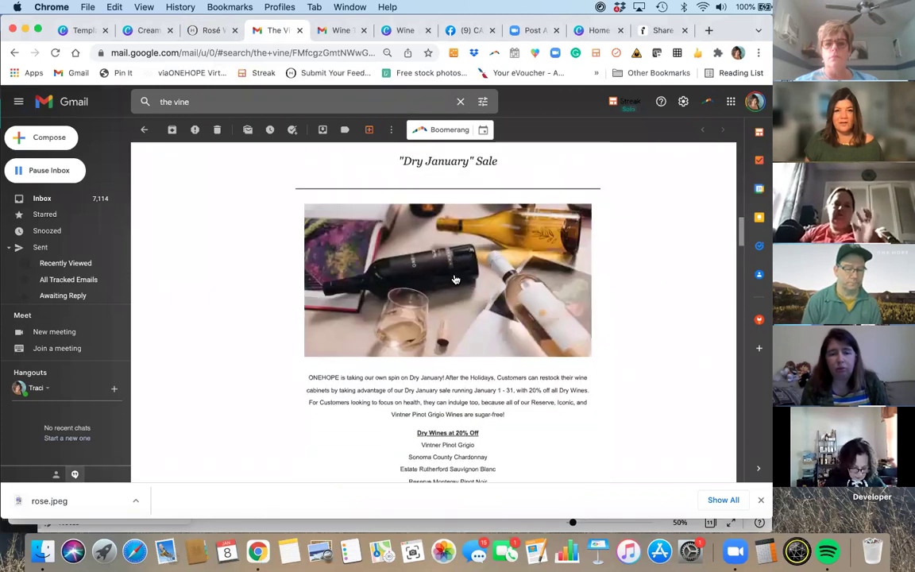
right_click(457, 273)
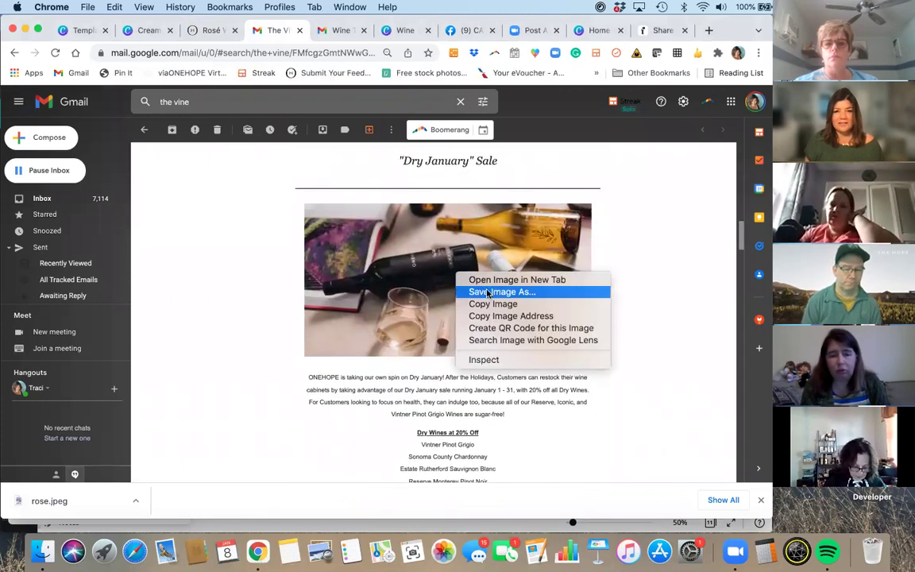
click(489, 293)
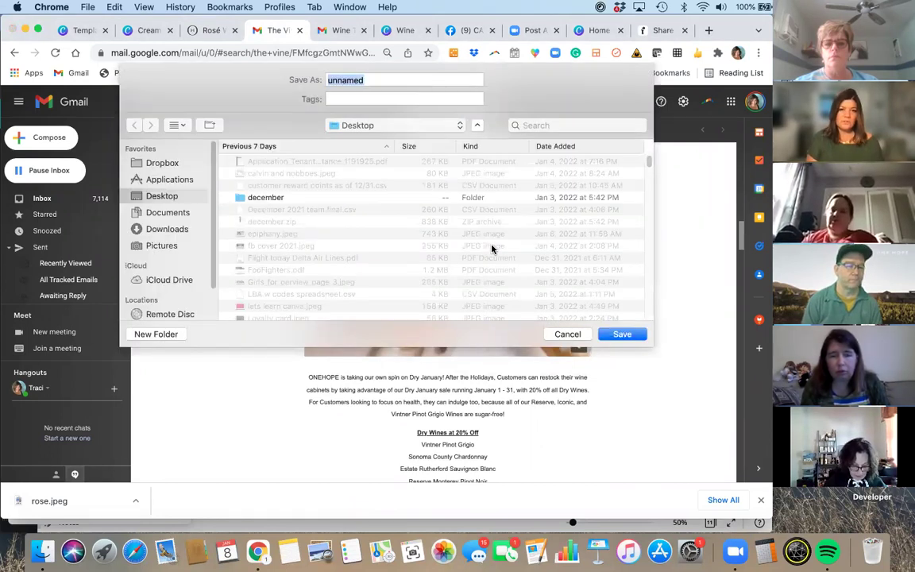
text(dry wine)
key(Return)
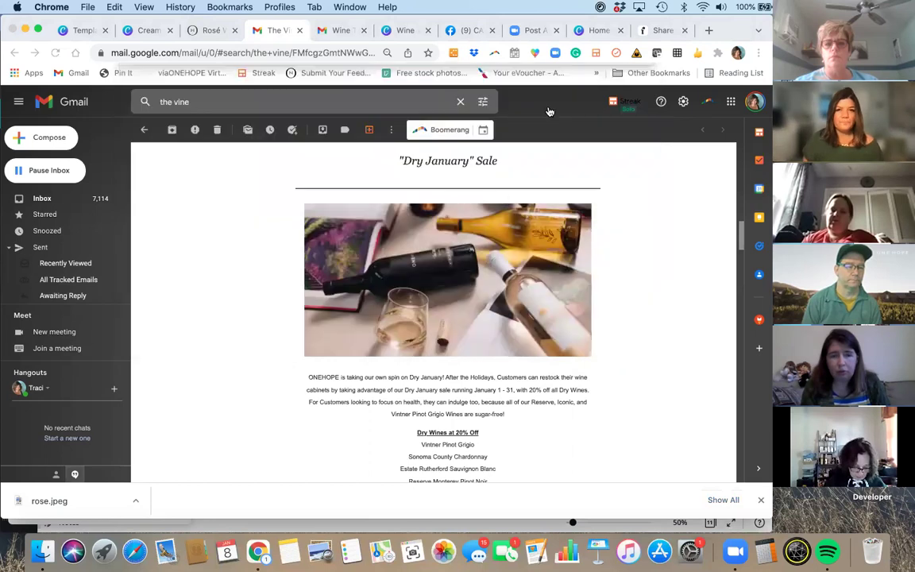
- Back in Canva, drag dry wine.jpeg into the Uploads panel to upload it
click(146, 29)
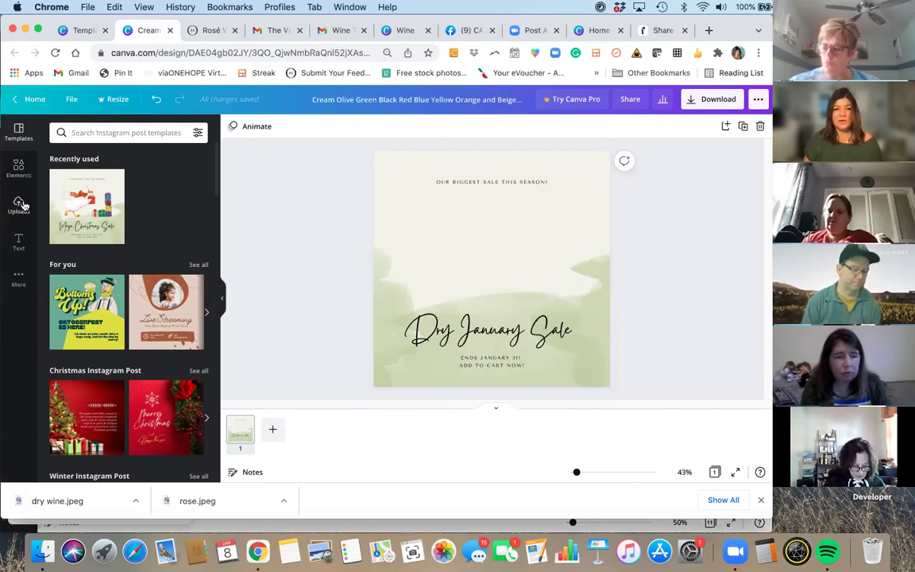
click(21, 206)
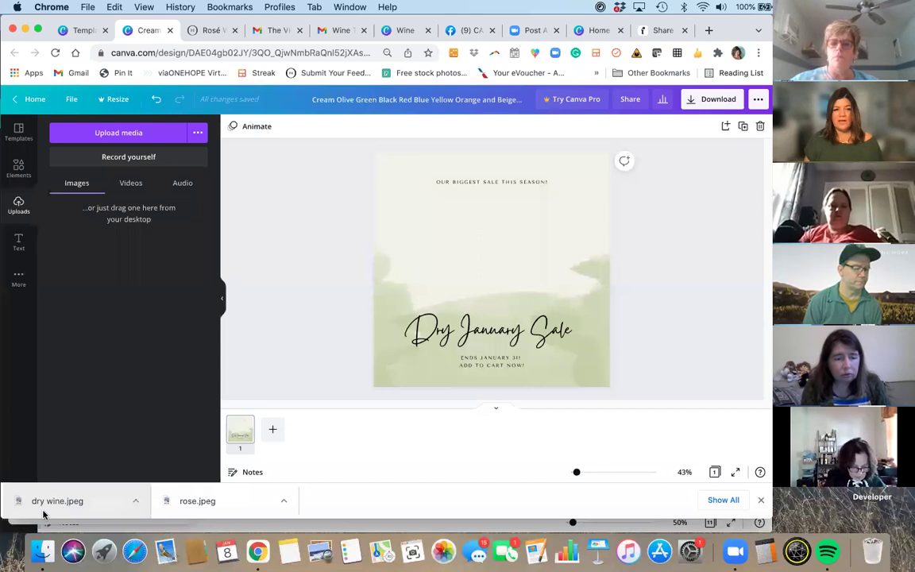
drag(53, 498, 96, 303)
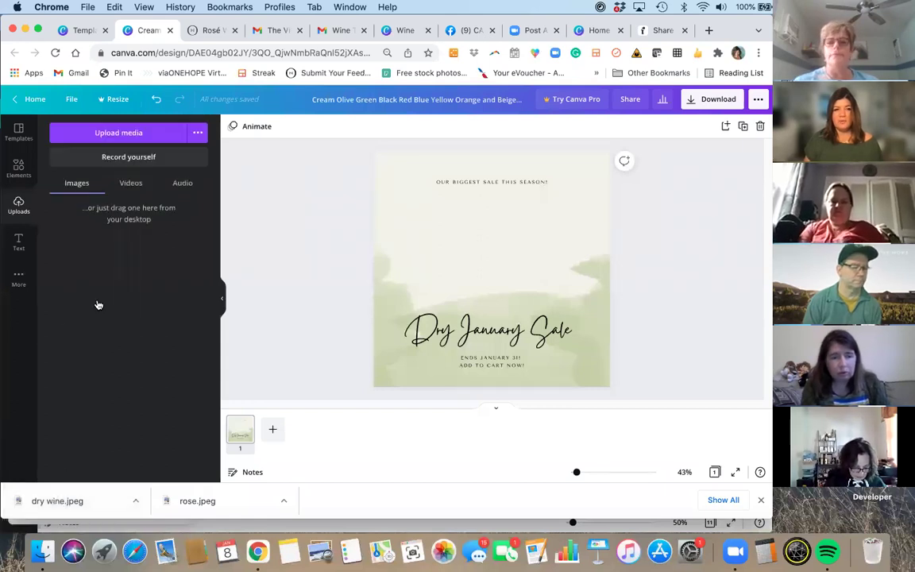
- Upload rose.jpeg from the computer through Upload media
click(124, 135)
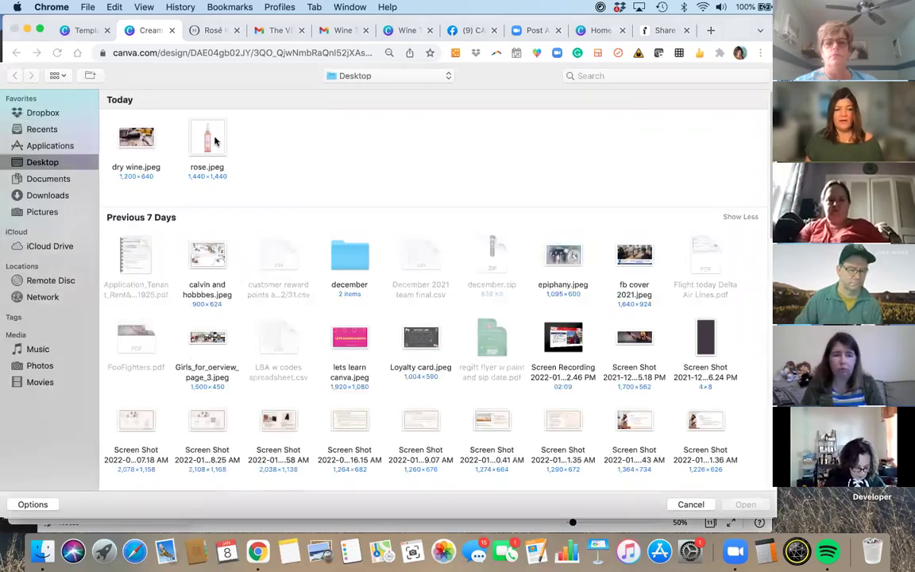
click(214, 142)
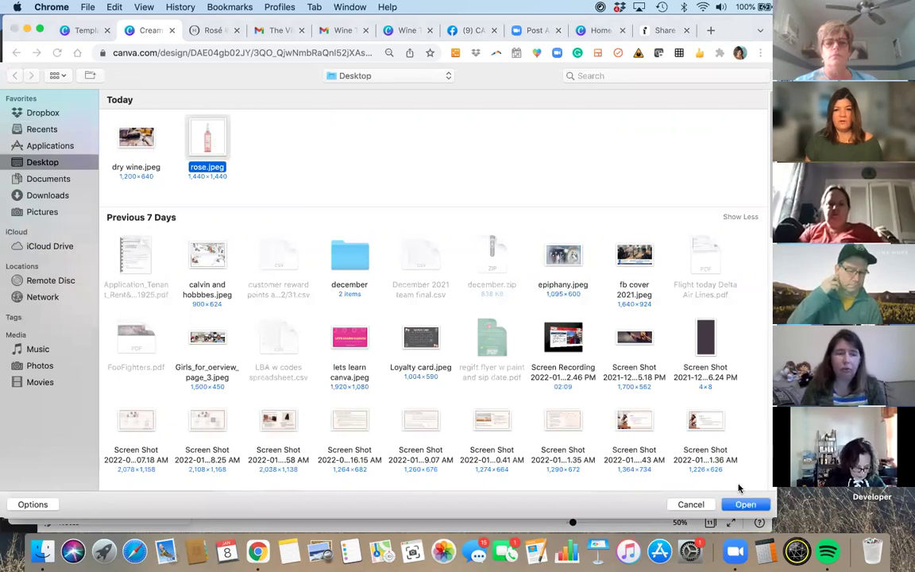
click(766, 510)
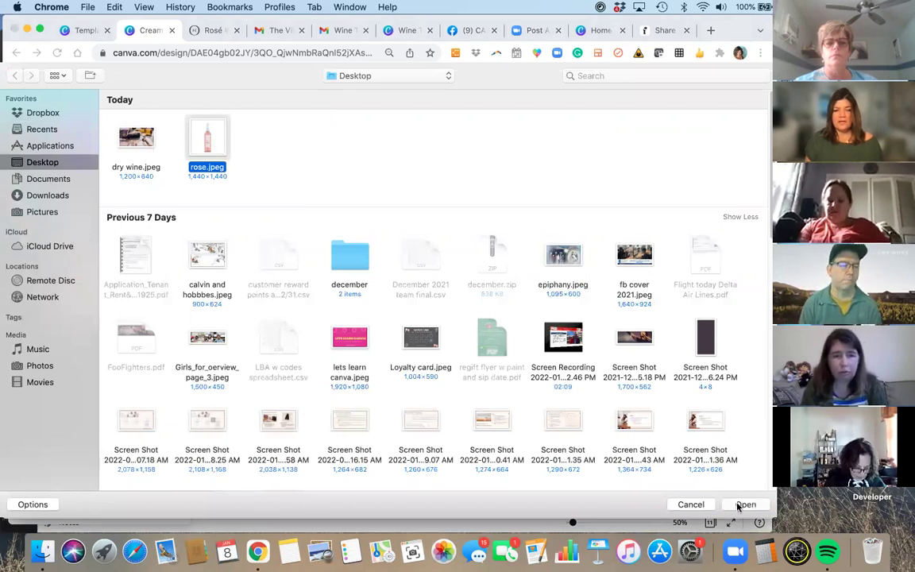
click(739, 506)
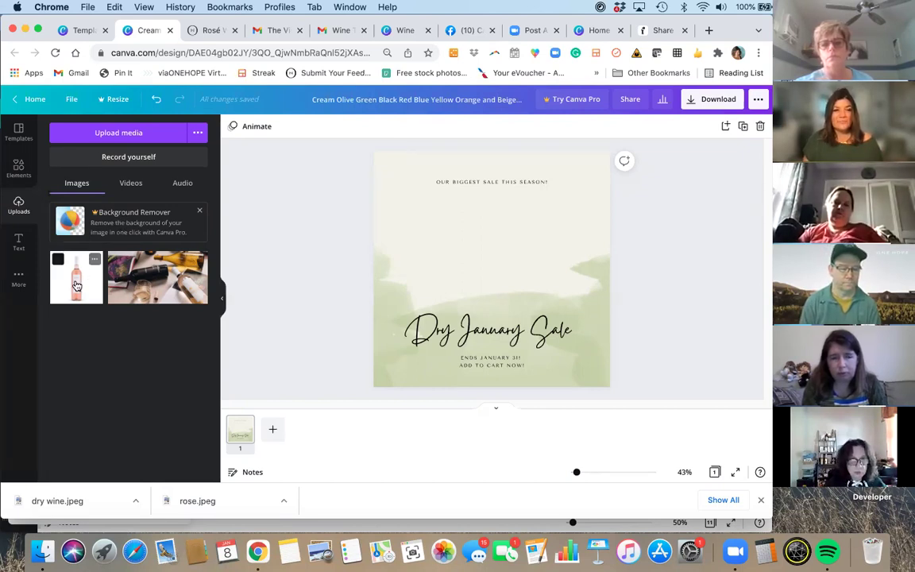
- Place the rosé bottle photo on the post just under the top line
click(76, 284)
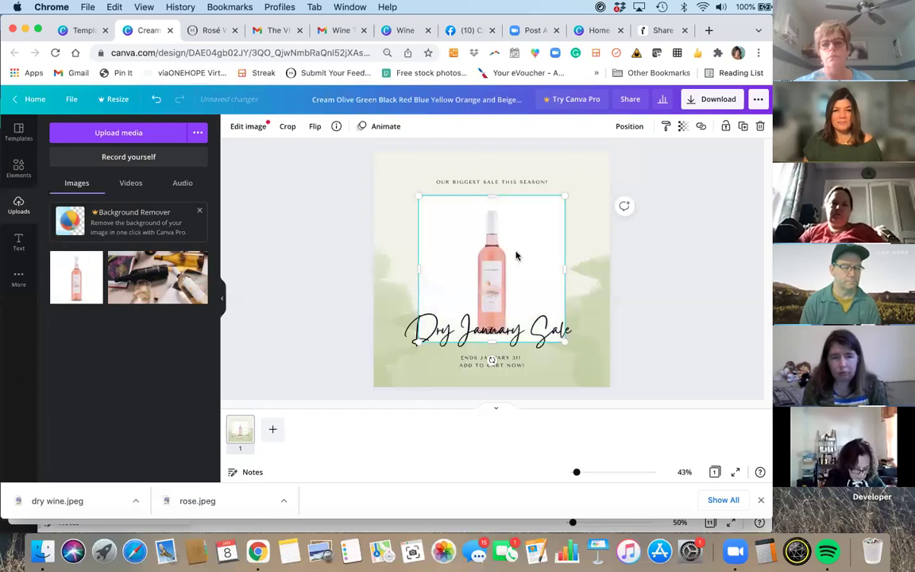
drag(518, 236, 517, 240)
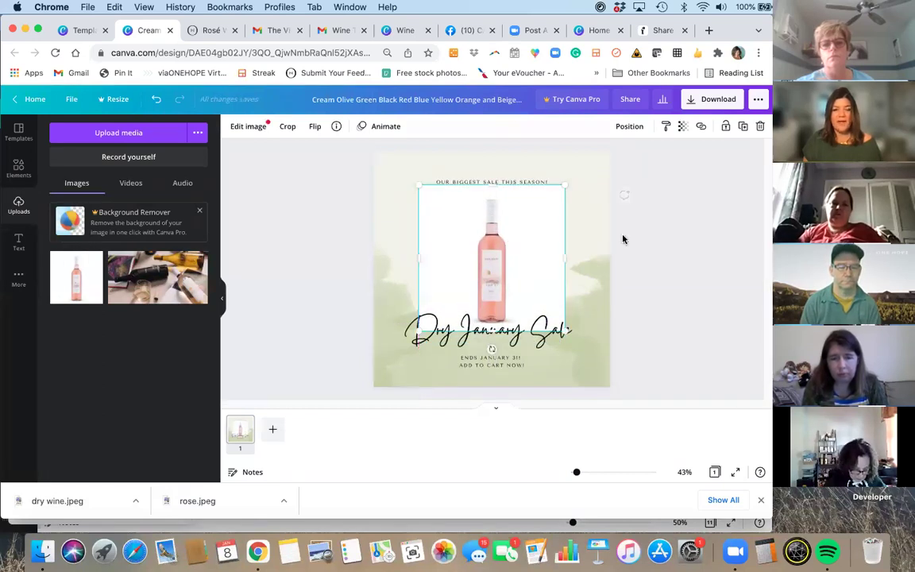
click(661, 231)
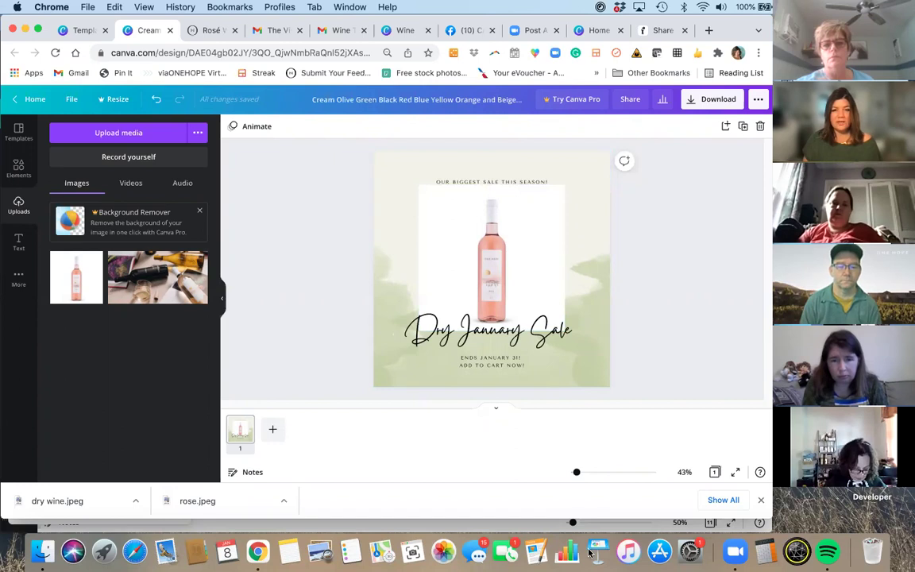
- Enlarge the Dry January Sale title and recentre it across the post
click(569, 319)
drag(604, 299, 610, 309)
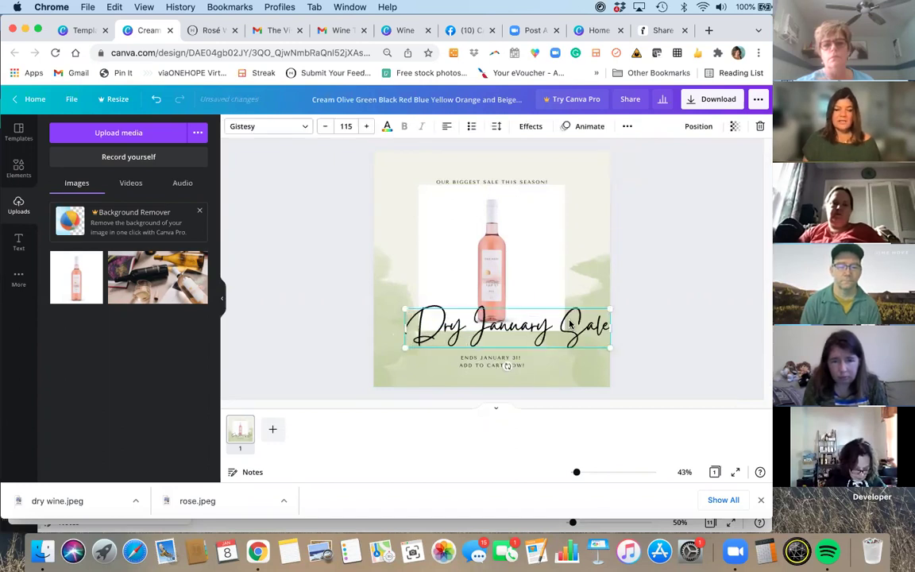
drag(540, 326, 563, 322)
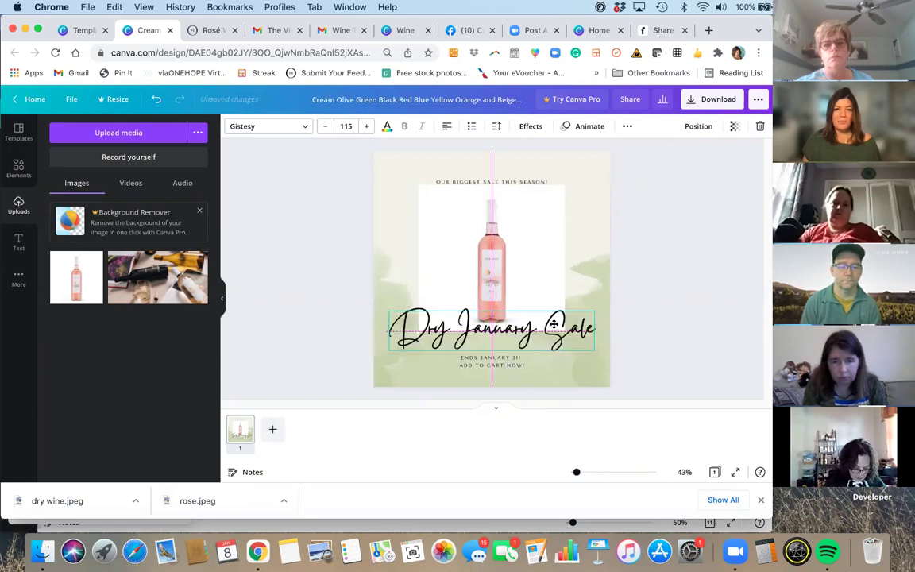
click(645, 195)
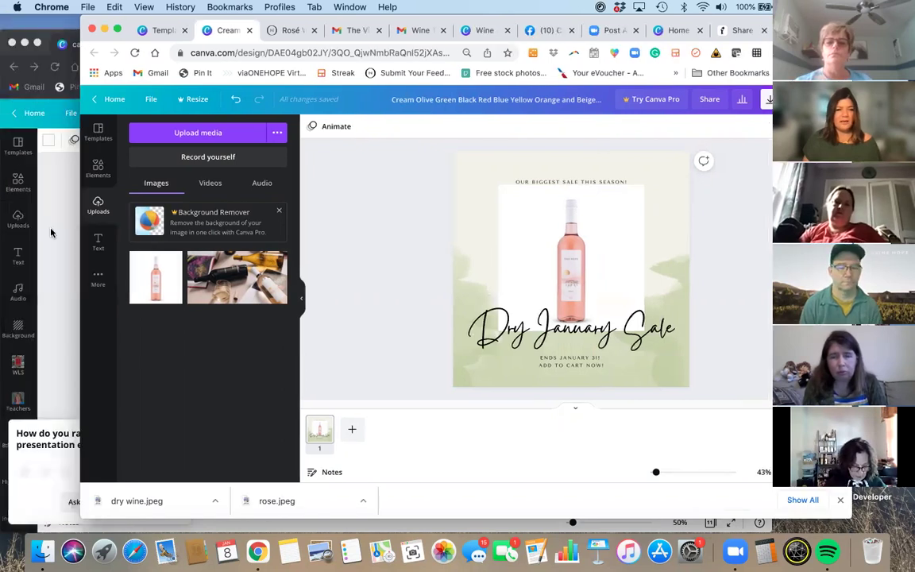
- Add page 12 to canva 101 with the Stems and Yellow Flowers 'Planting for the Future' title slide
click(60, 223)
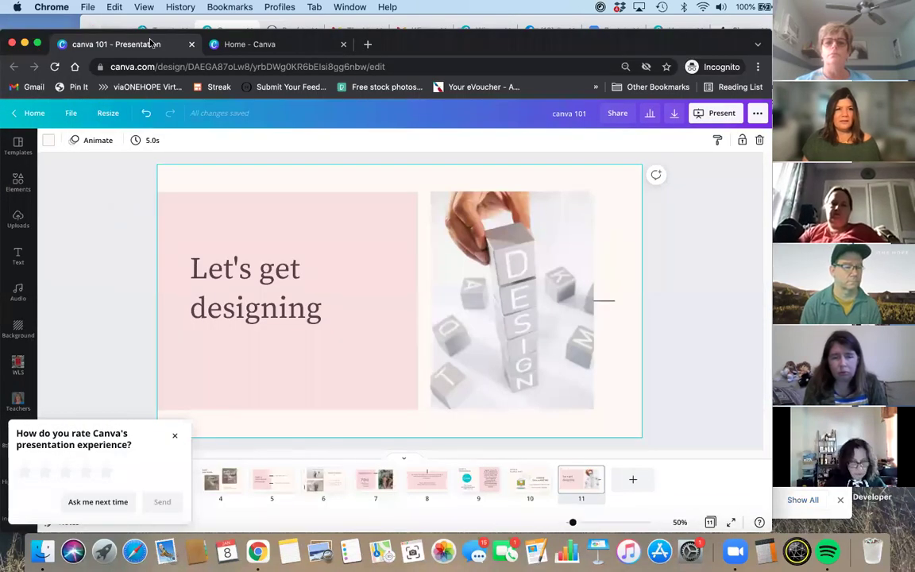
click(631, 482)
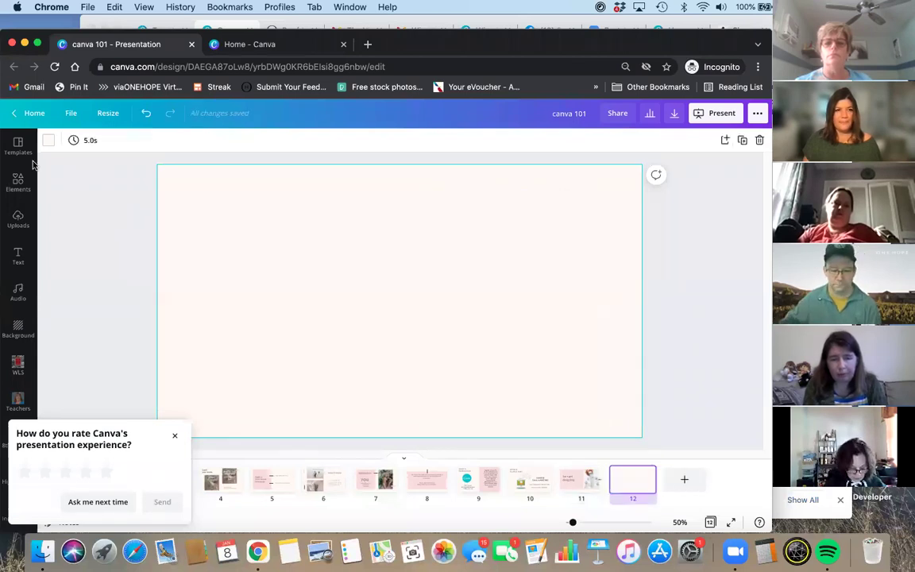
click(17, 145)
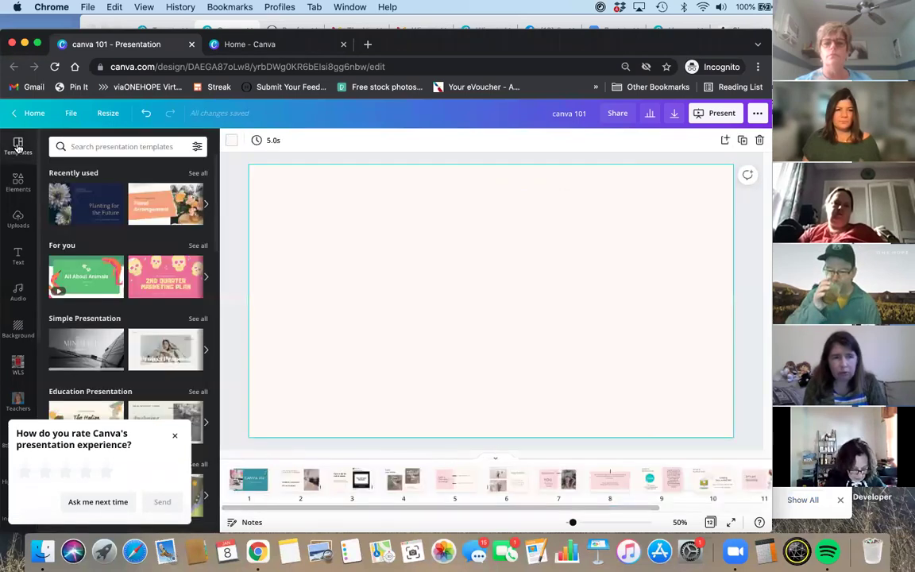
click(87, 208)
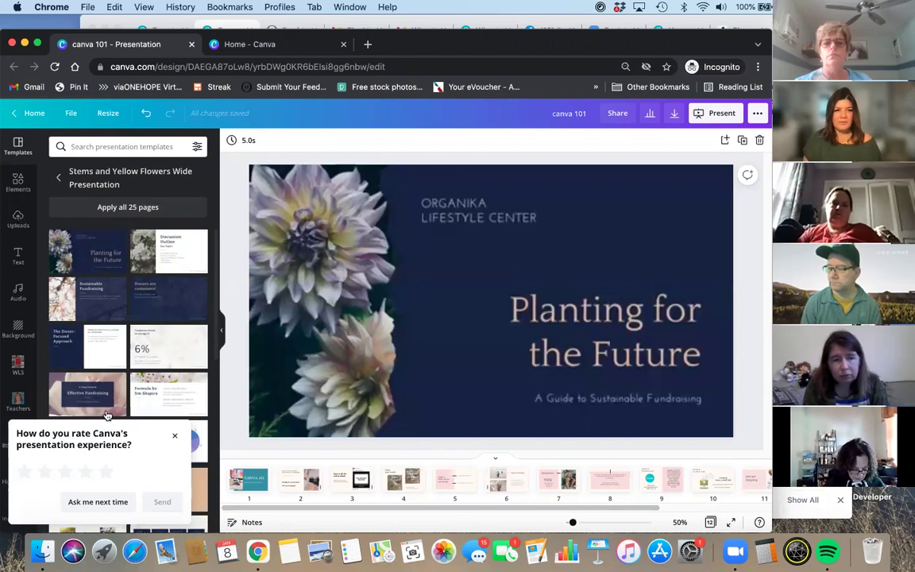
click(175, 435)
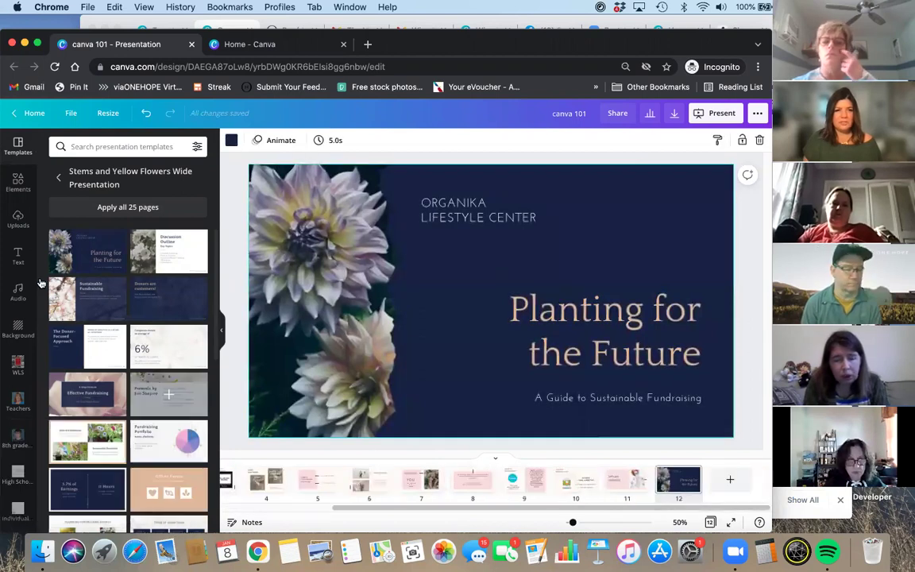
click(18, 219)
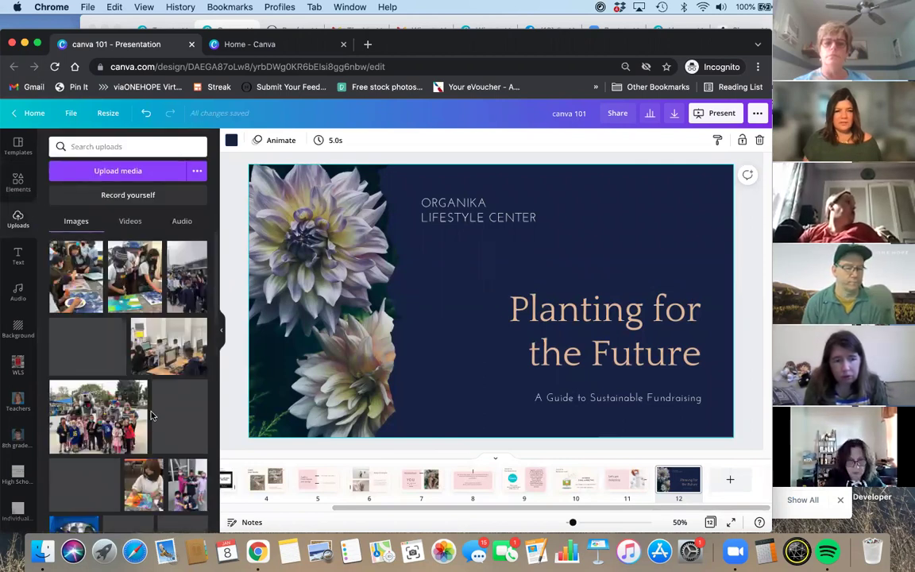
- Upload rose.jpeg and place the bottle photo at the right of slide 12, over the title
mouse_move(486, 41)
mouse_down()
mouse_move(496, 8)
mouse_move(486, 35)
mouse_up()
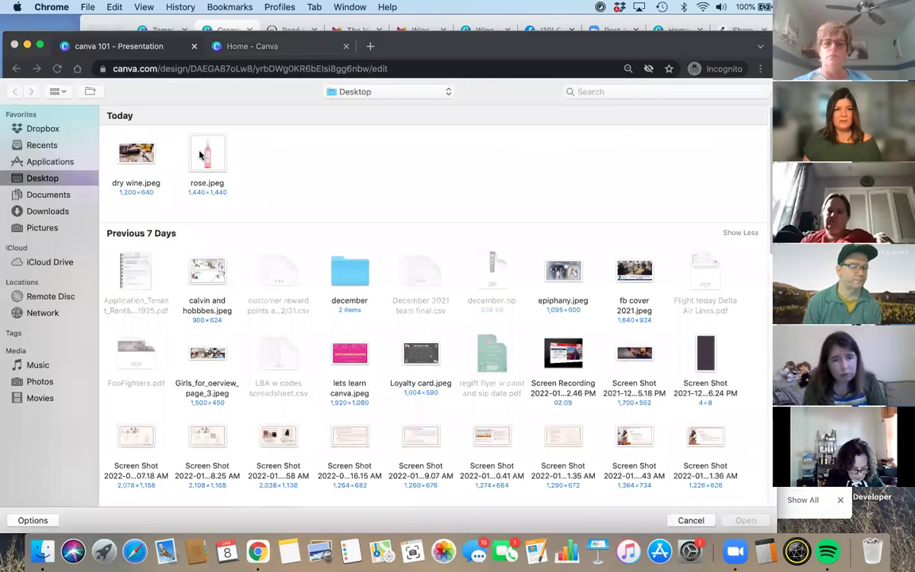
click(206, 159)
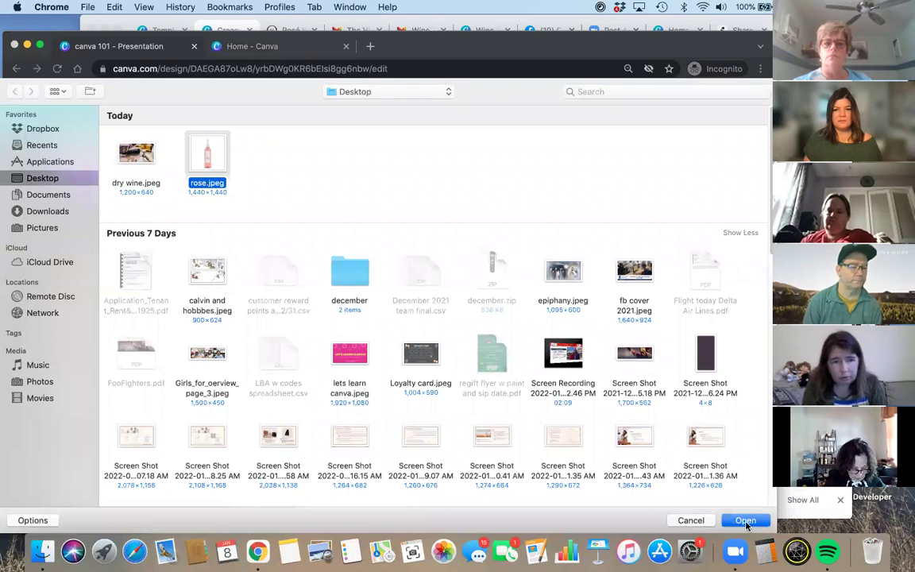
click(745, 520)
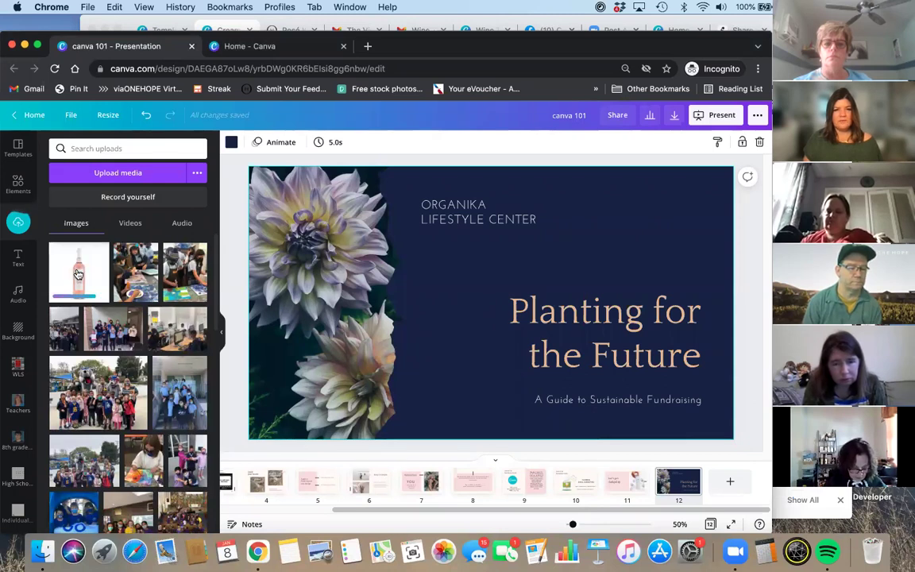
click(79, 270)
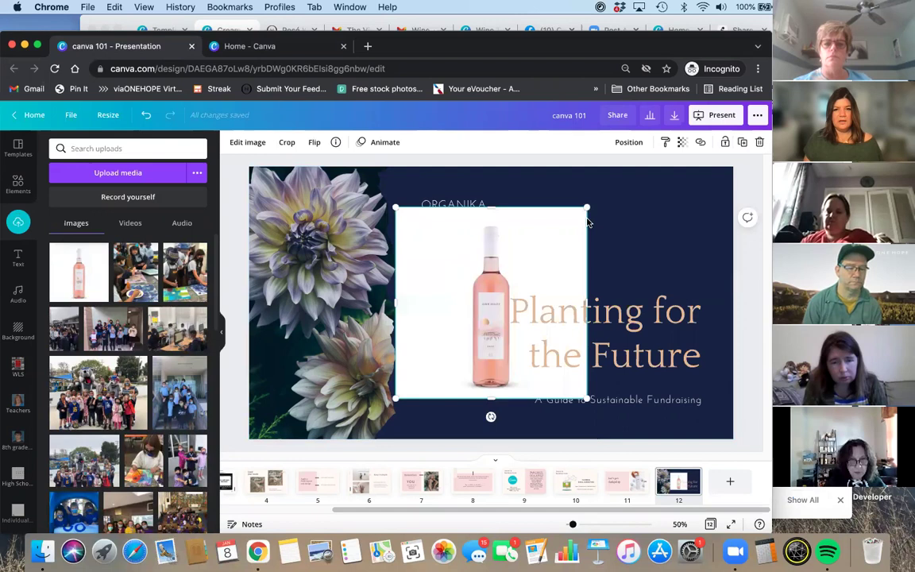
drag(490, 251, 612, 231)
drag(769, 365, 769, 364)
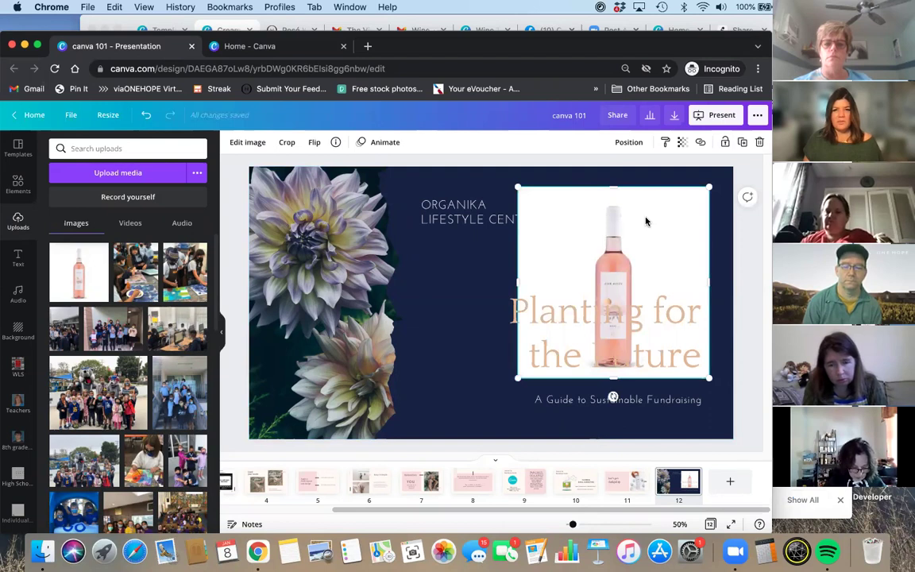
- Remove the bottle's background, snap it to the top right, and shift the title left and down
click(247, 146)
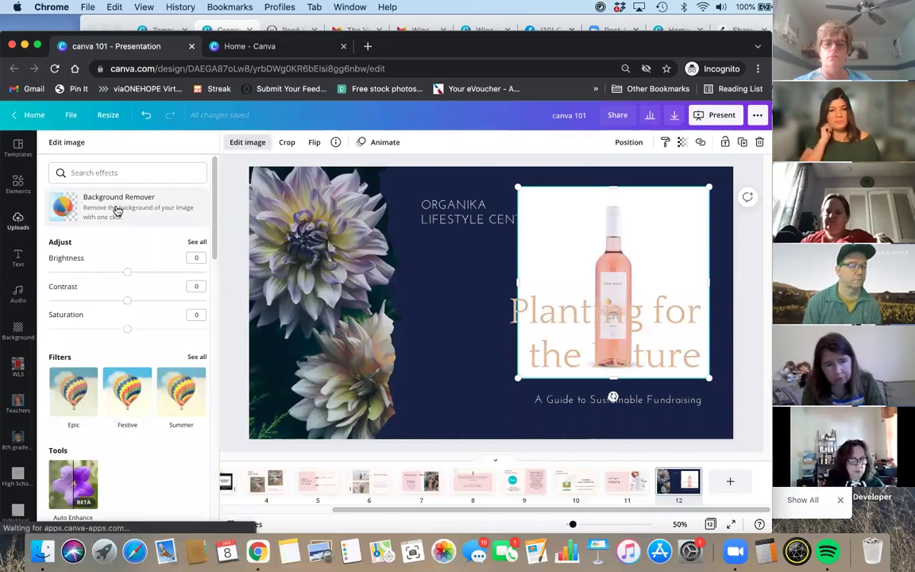
click(116, 208)
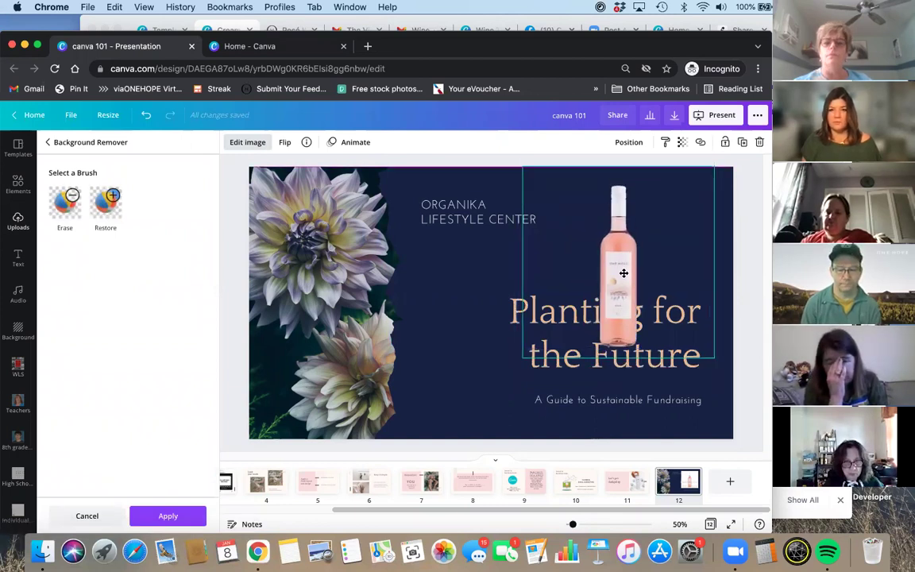
drag(623, 272, 653, 323)
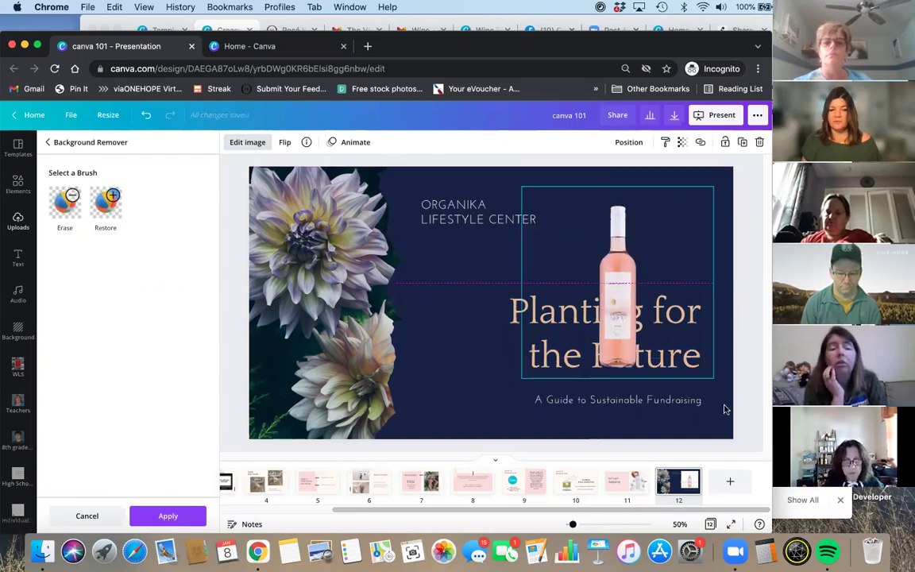
drag(498, 326, 409, 338)
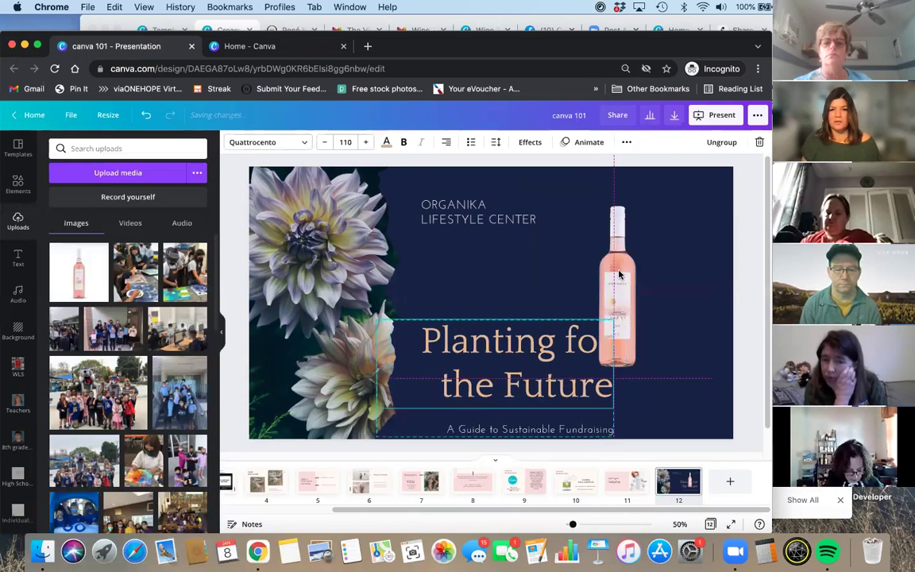
drag(621, 275, 644, 272)
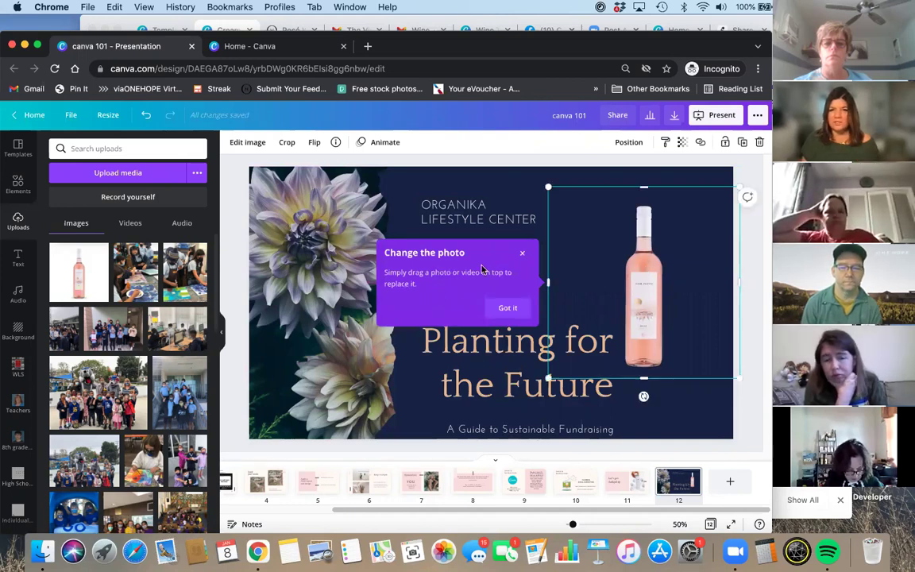
click(523, 255)
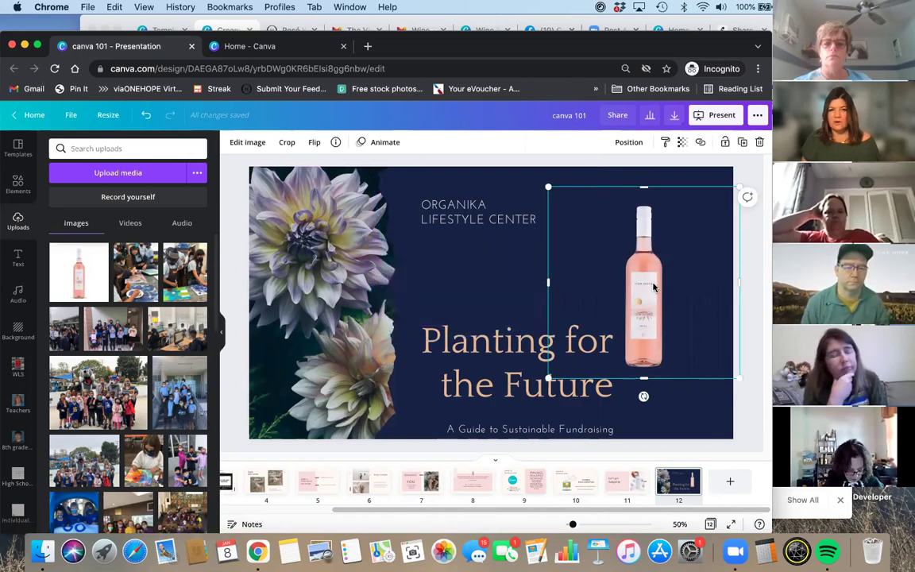
mouse_move(650, 269)
mouse_down()
mouse_move(650, 278)
mouse_move(649, 257)
mouse_up()
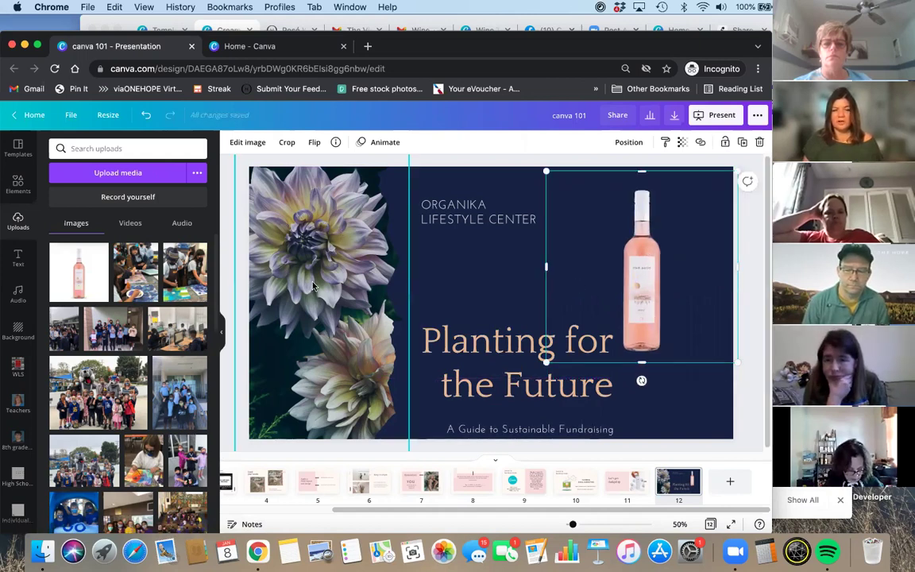
click(303, 253)
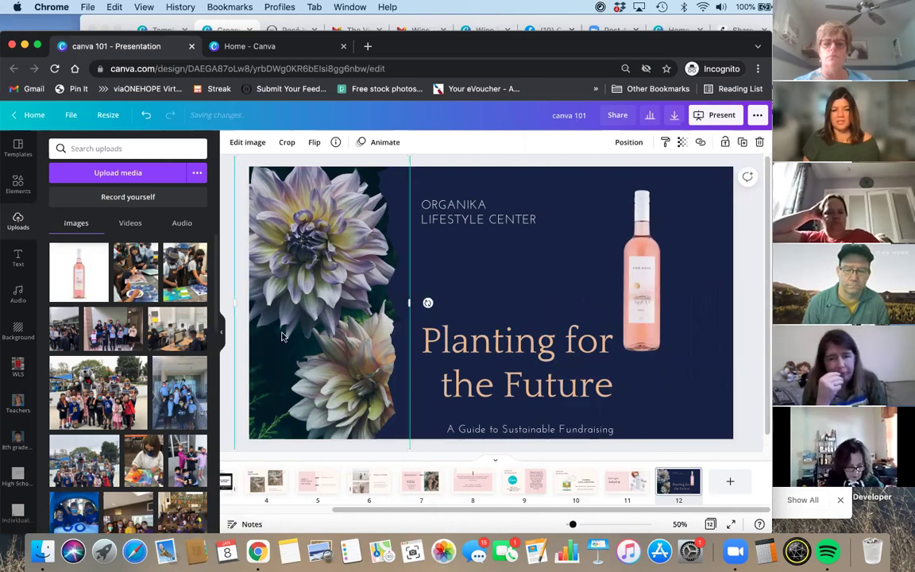
- Swap the flower photo for the children-painting upload, then return to the Dry January Sale design
mouse_move(135, 270)
mouse_down()
mouse_move(271, 233)
mouse_move(299, 256)
mouse_up()
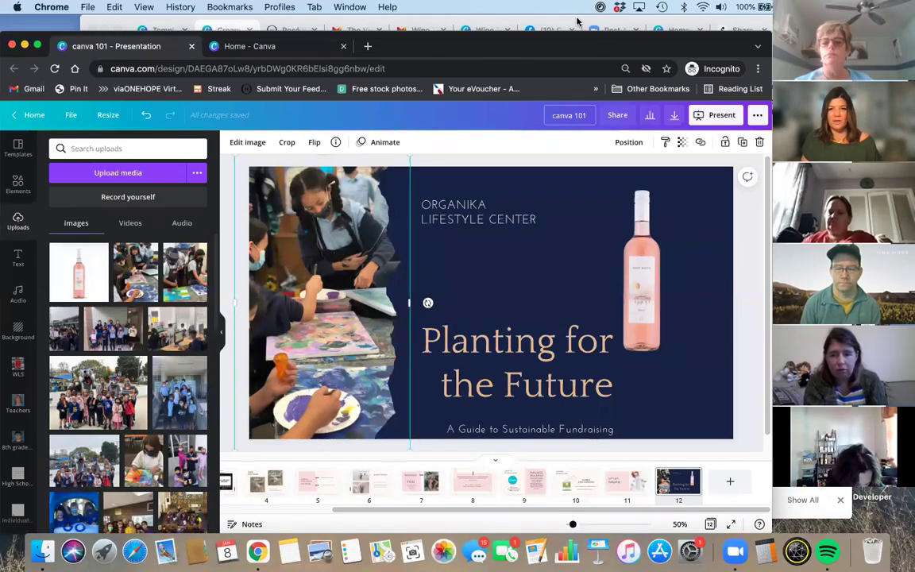
click(578, 22)
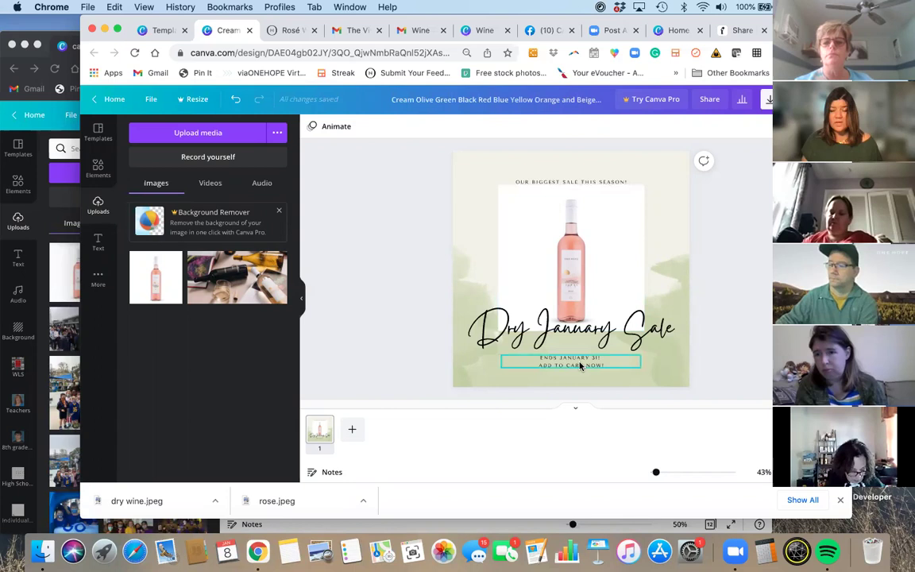
click(622, 368)
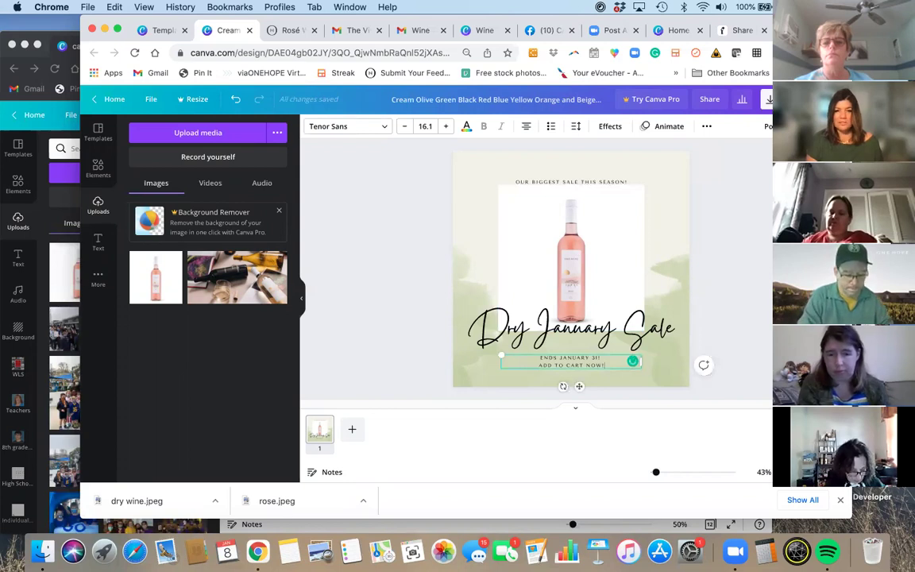
key(Return)
key(Return)
text(TRAC)
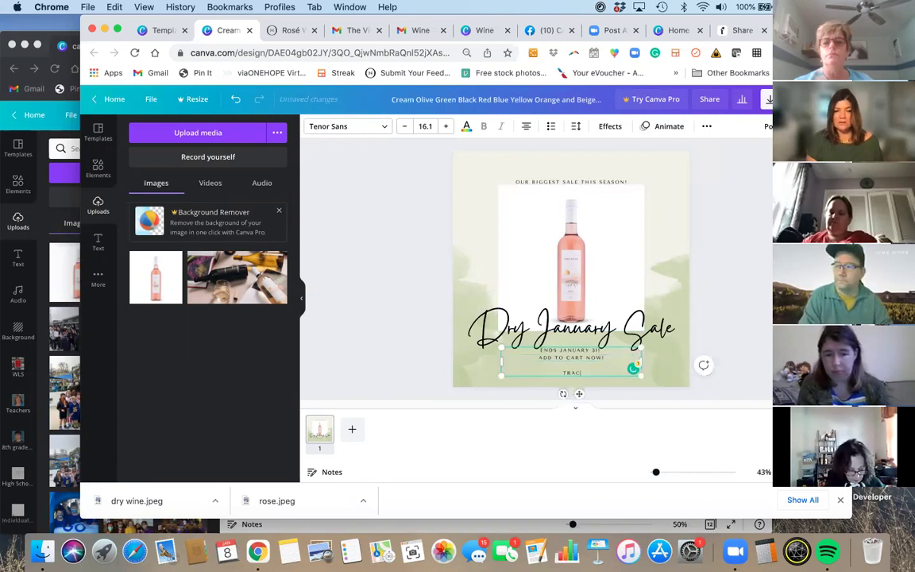
text(I COX, )
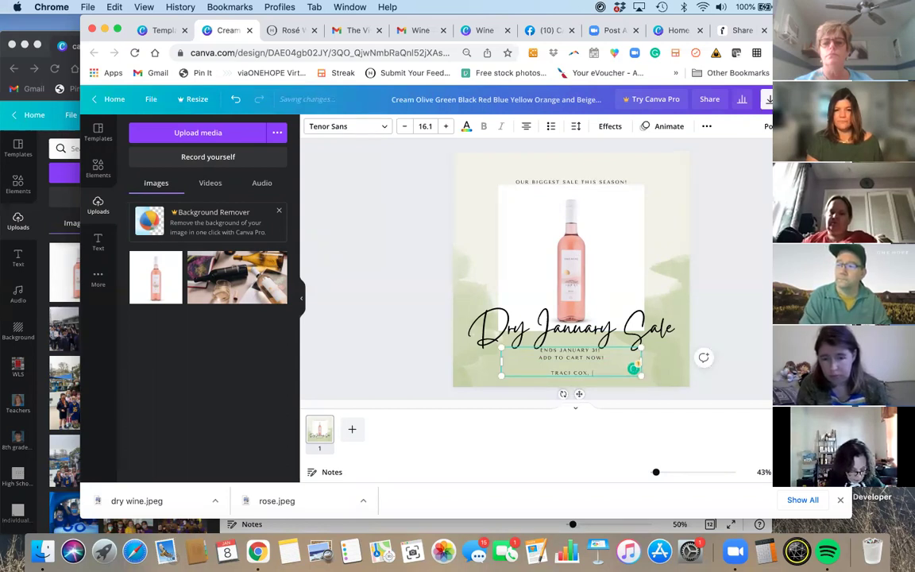
text(CAUSE ENTRE)
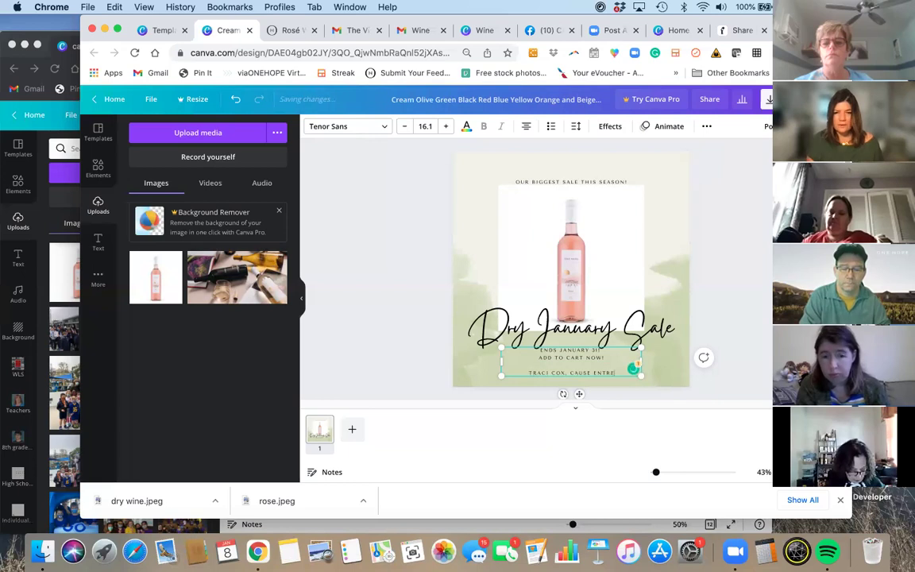
text(PRENEUR)
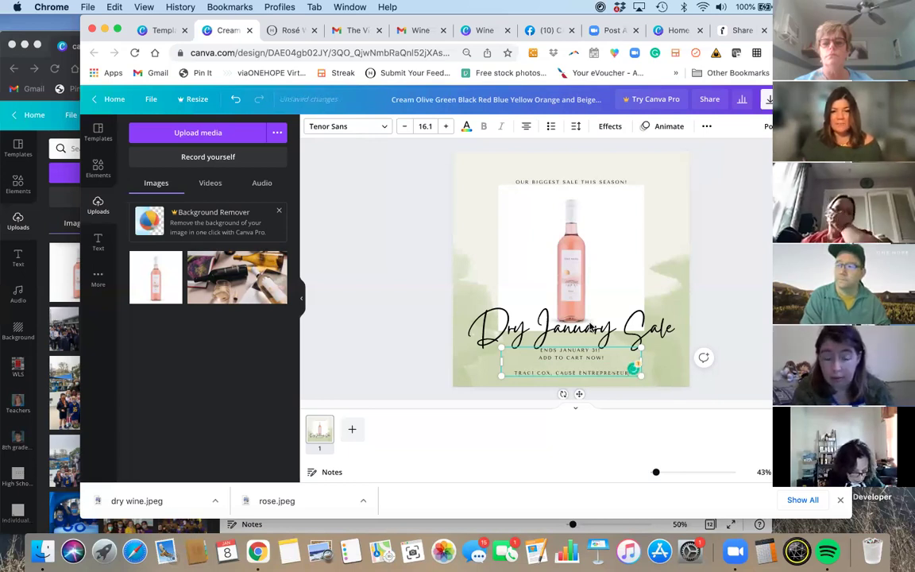
click(567, 315)
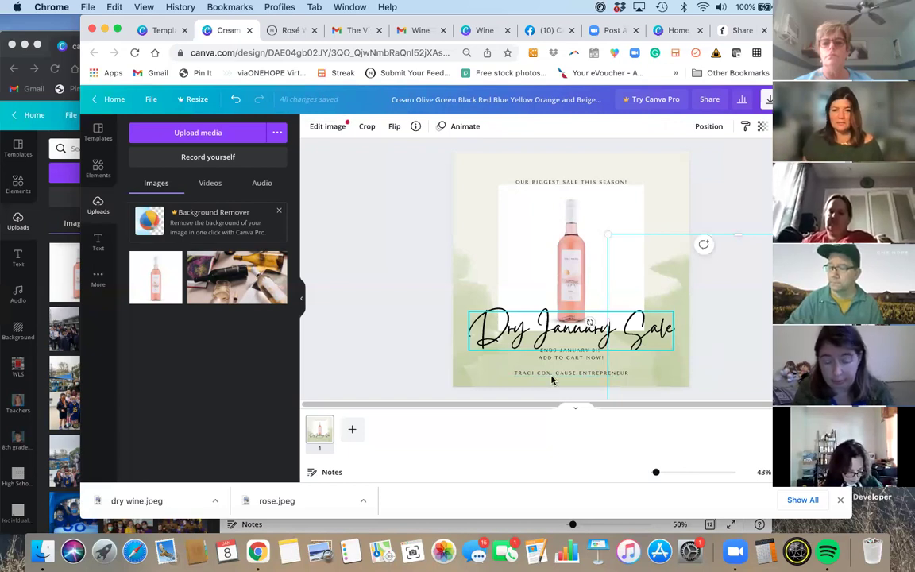
click(592, 292)
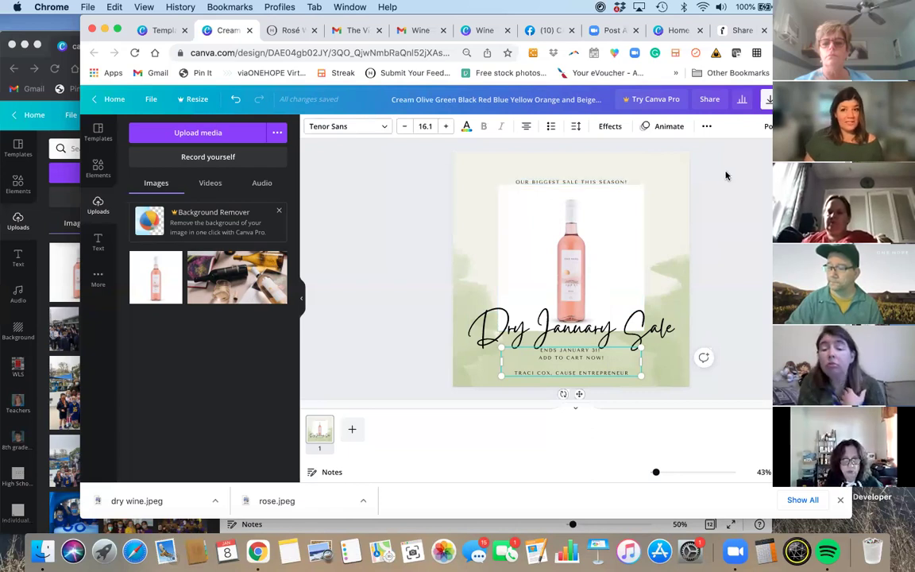
- Open the post's download settings and set the file type to JPG
click(769, 102)
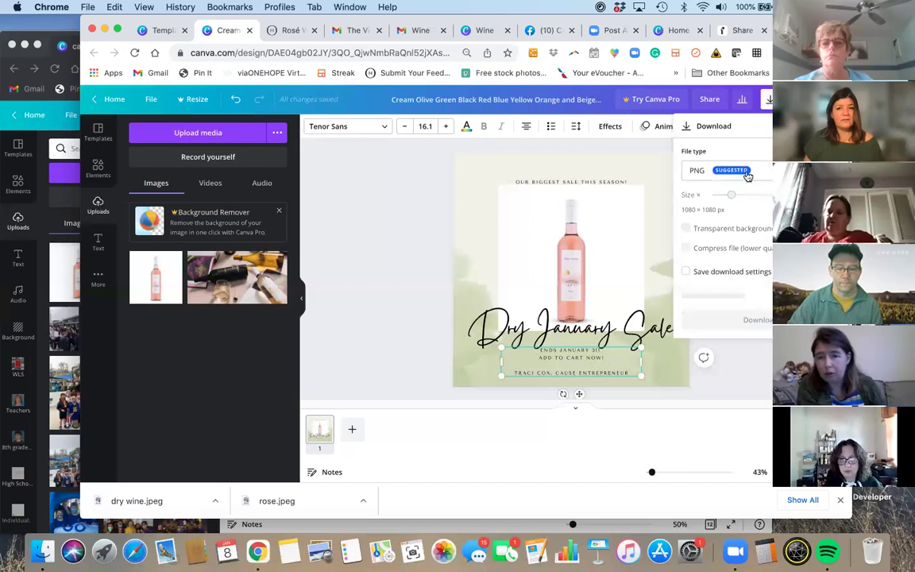
click(764, 171)
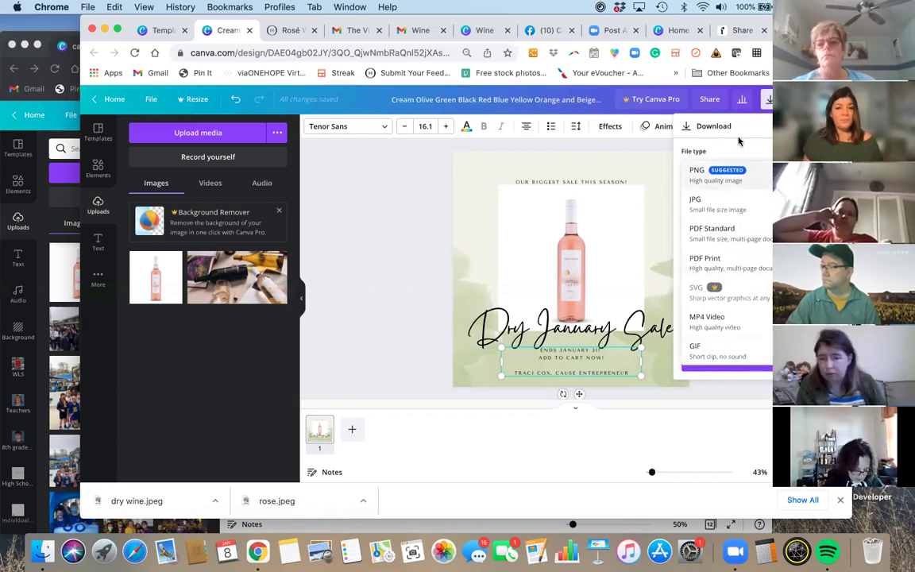
click(723, 204)
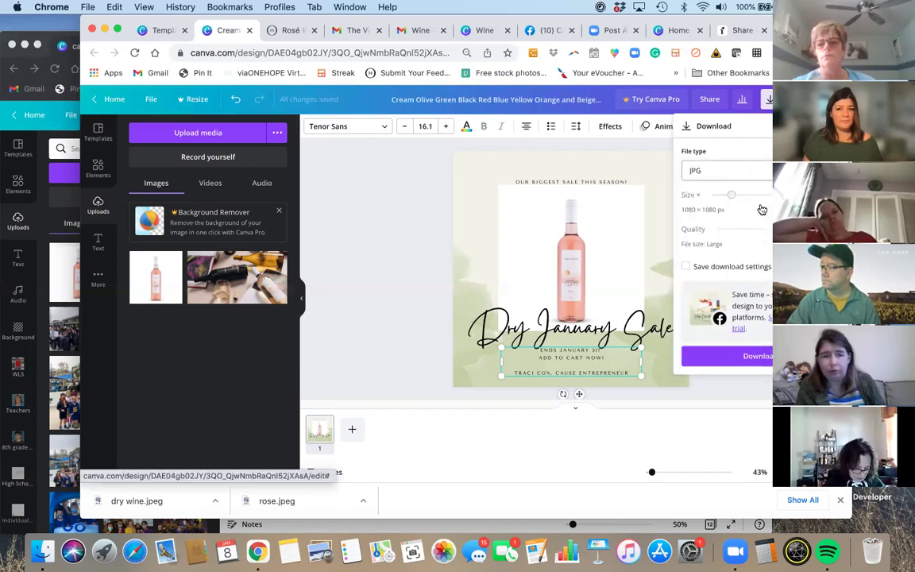
- Download the Dry January Sale post as a JPG to the Desktop
click(764, 359)
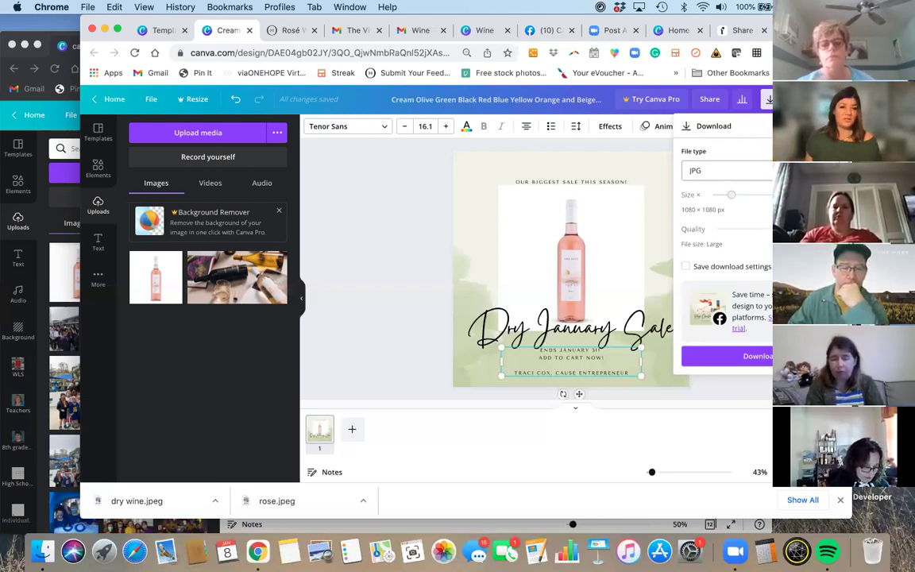
click(770, 359)
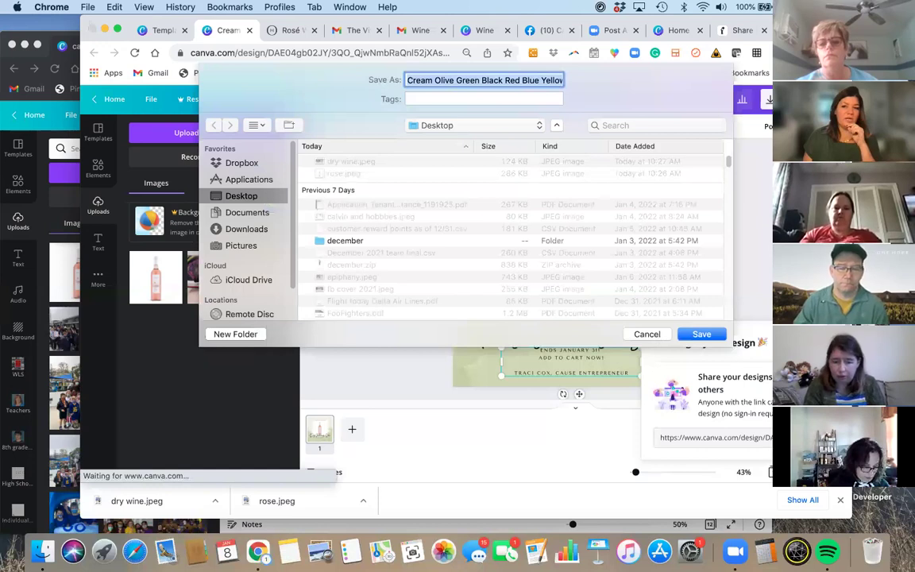
key(Return)
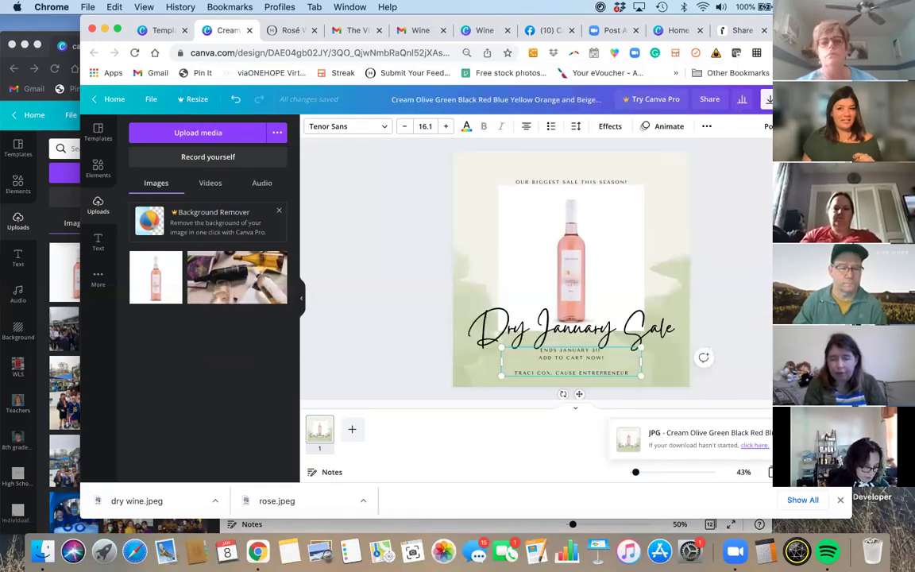
click(711, 100)
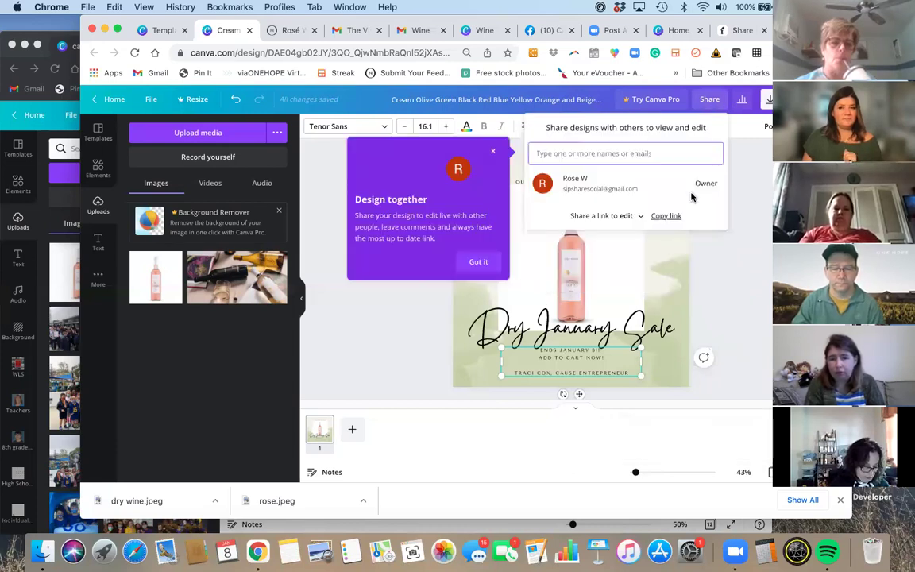
click(641, 218)
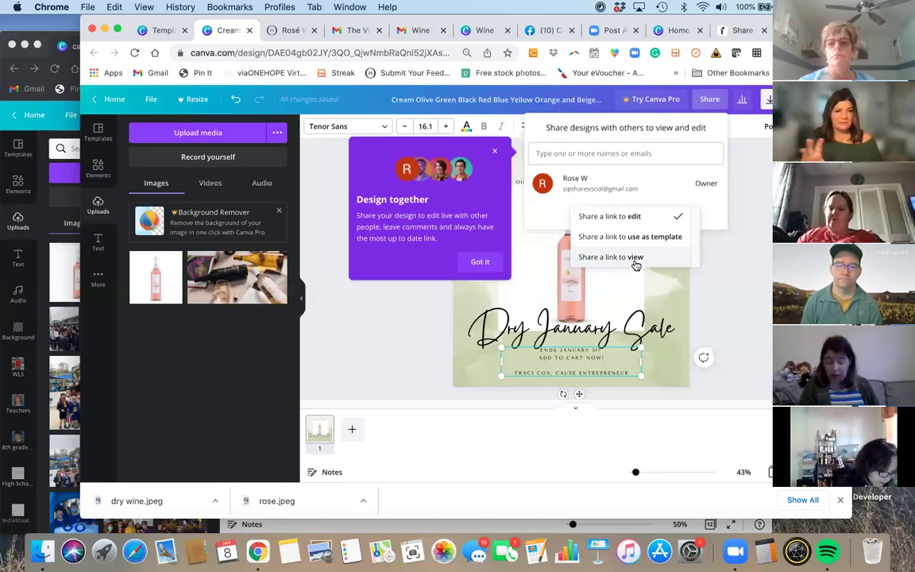
click(741, 272)
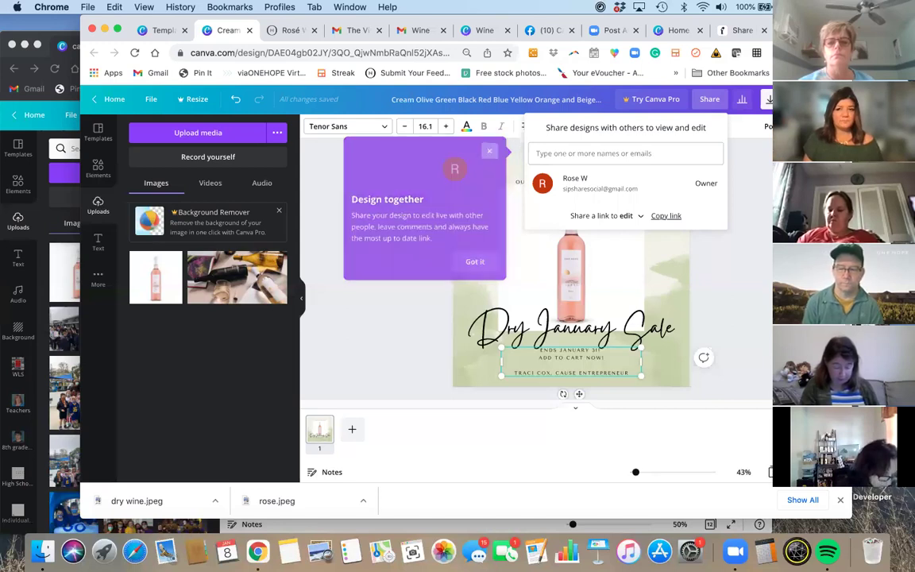
key(Escape)
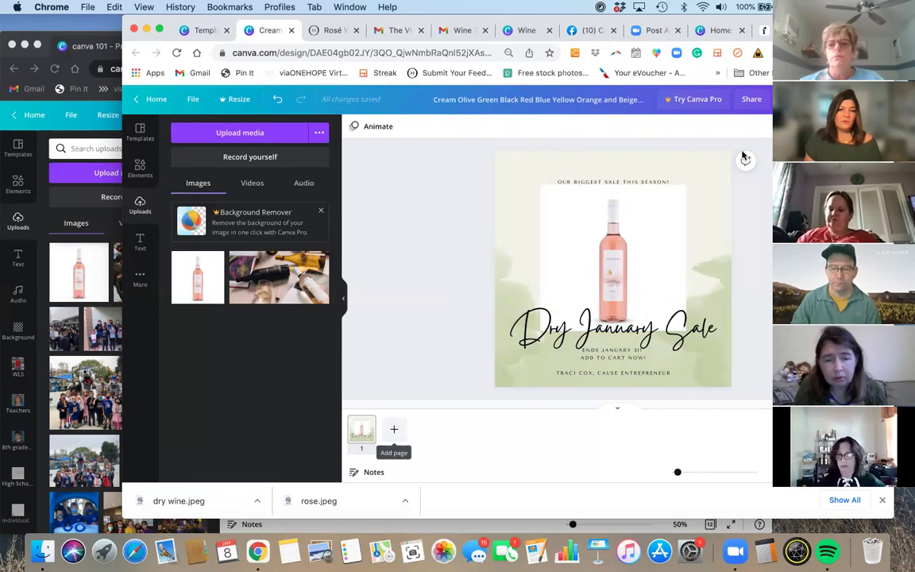
- Add a blank page, then duplicate page 1 with Cmd+D
click(394, 430)
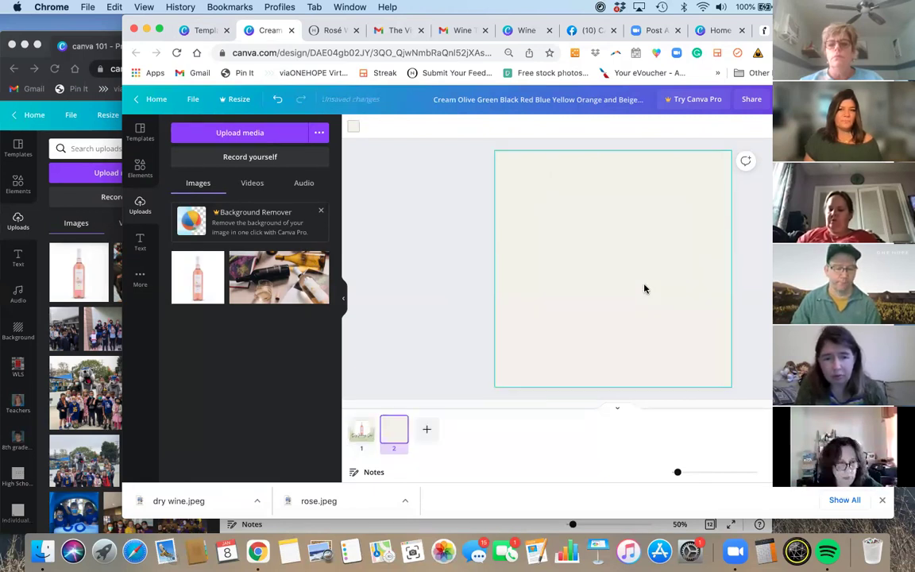
scroll(751, 224, up, 3)
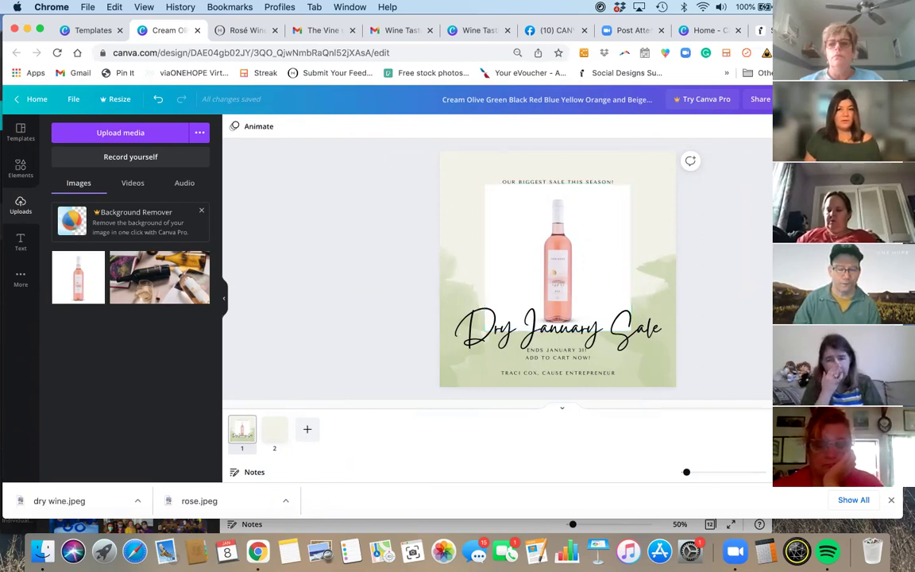
key(super+d)
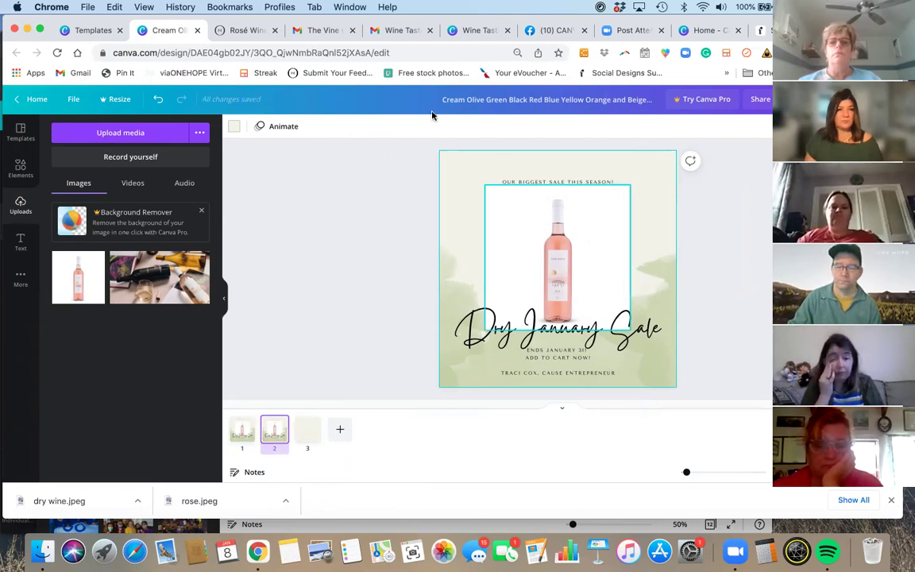
- Replace the rosé bottle on page 2 with the wine-bottles photo dropped into the frame
click(575, 262)
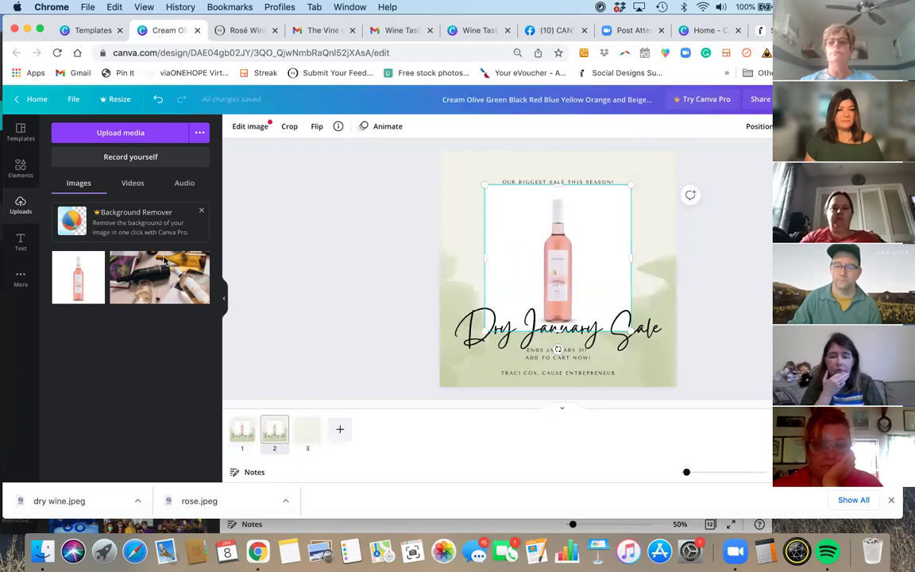
drag(169, 282, 543, 251)
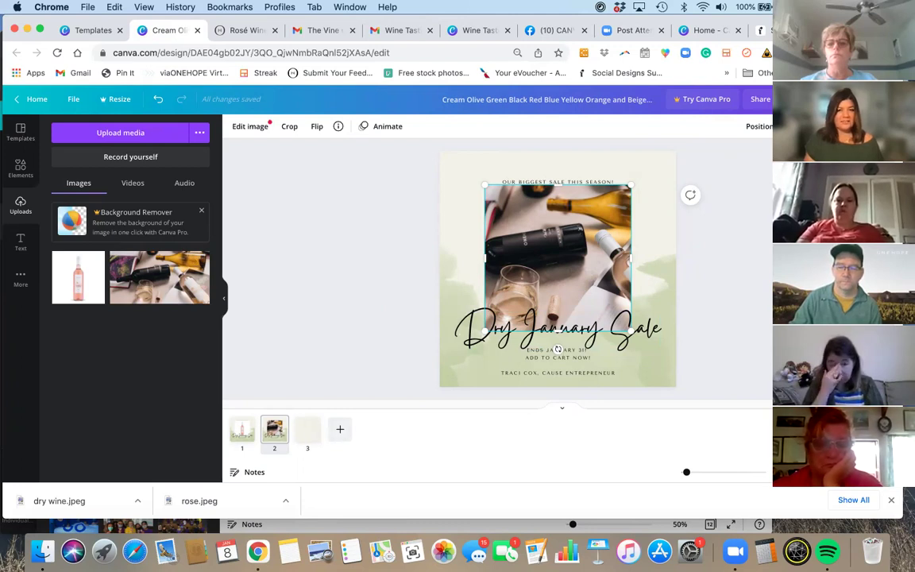
drag(559, 285, 610, 267)
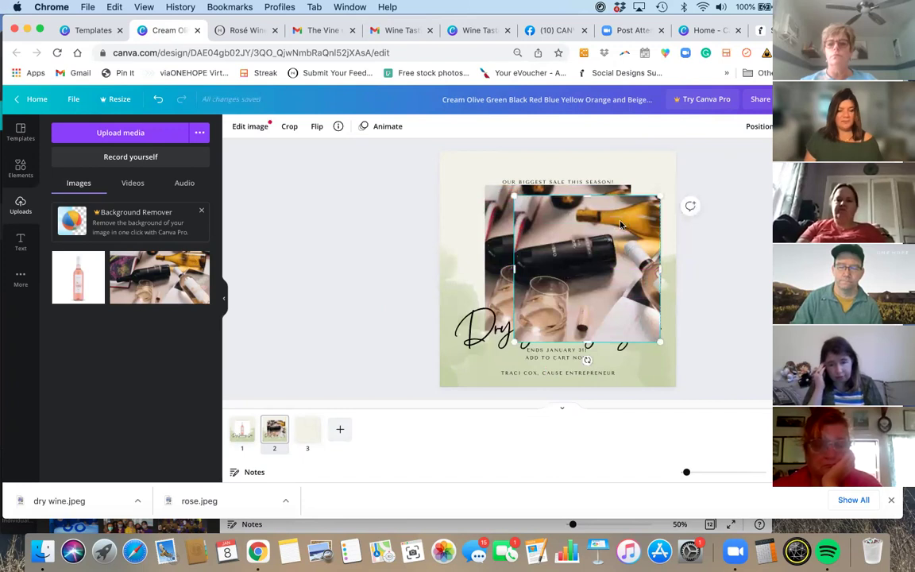
drag(621, 225, 582, 258)
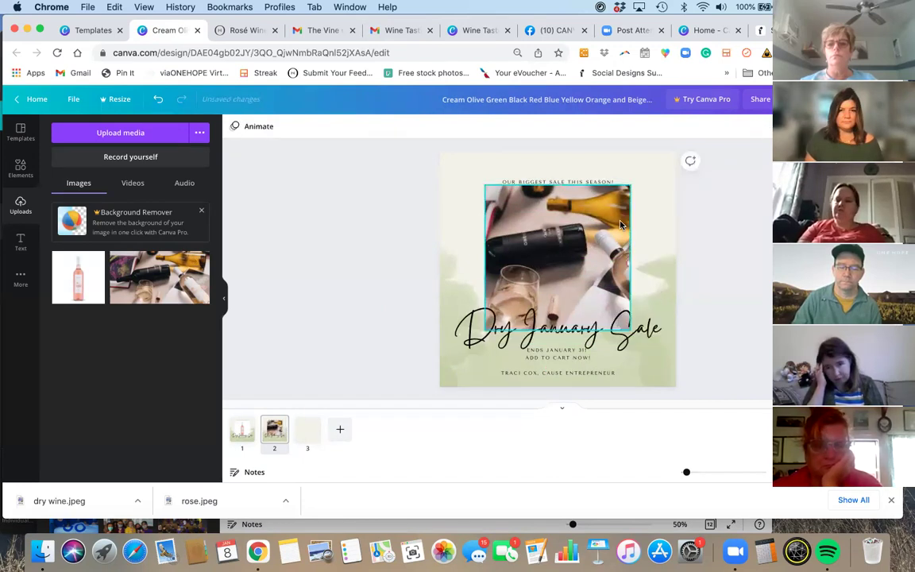
click(582, 259)
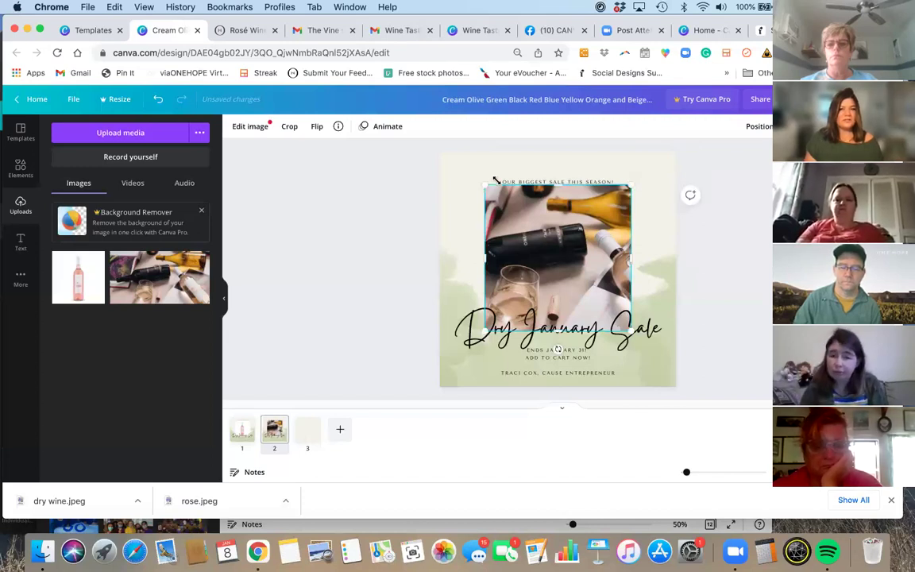
- Shift the framed wine photo slightly left, behind the Dry January Sale script
drag(490, 233, 486, 265)
key(super+z)
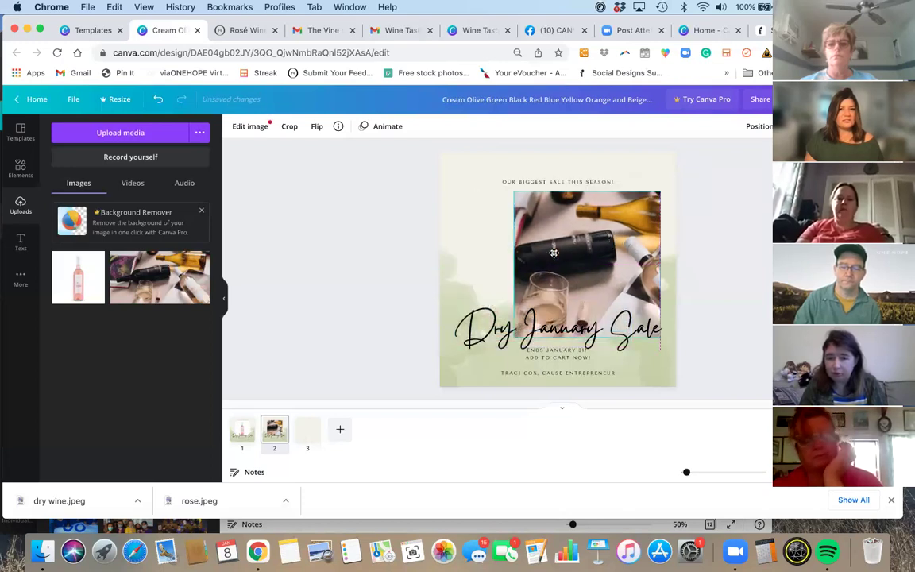
key(super+z)
key(super+shift+z)
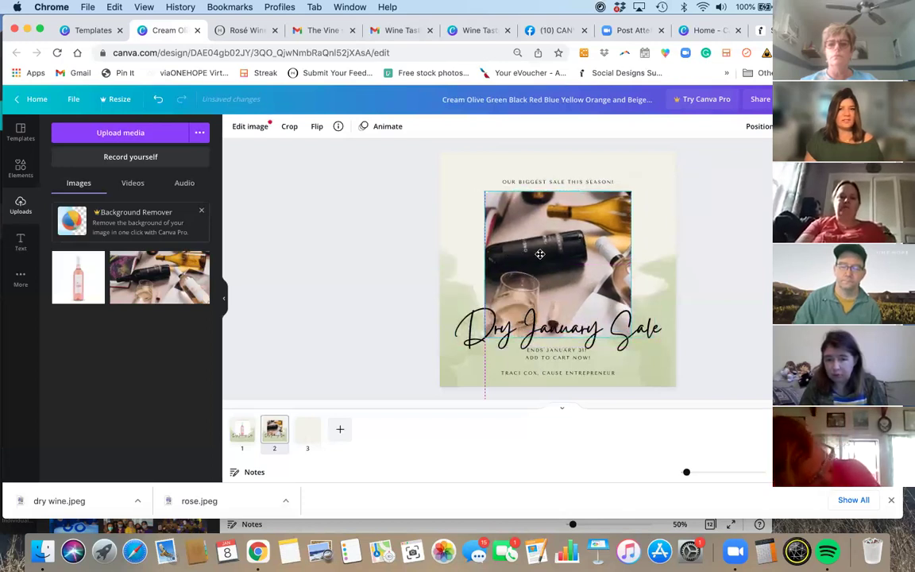
key(super+shift+z)
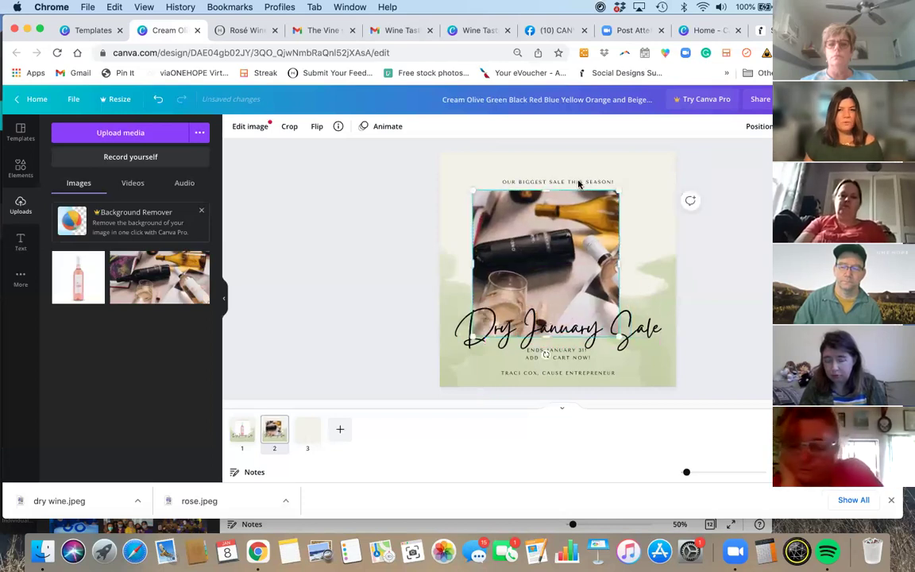
- Raise, enlarge and centre the OUR BIGGEST SALE THIS SEASON! line on page 2
click(579, 177)
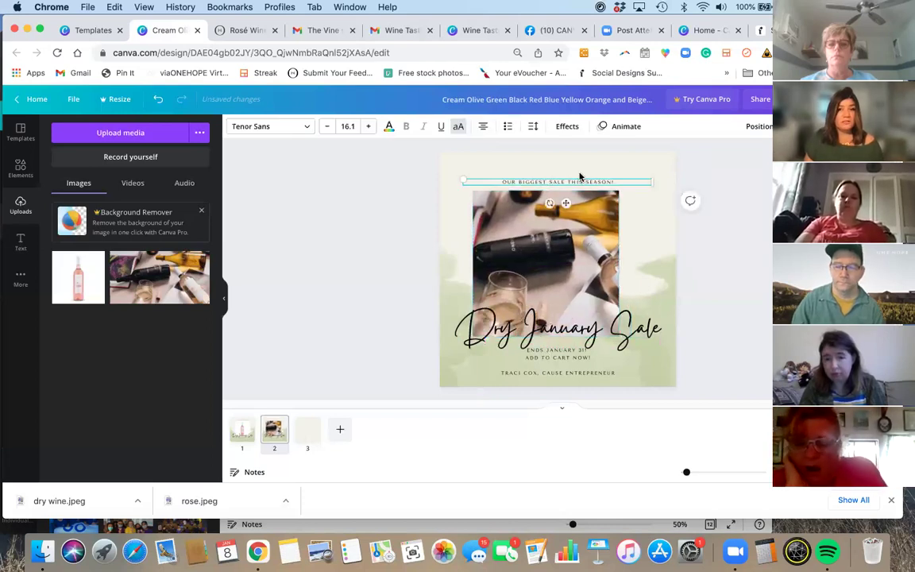
drag(590, 185, 590, 178)
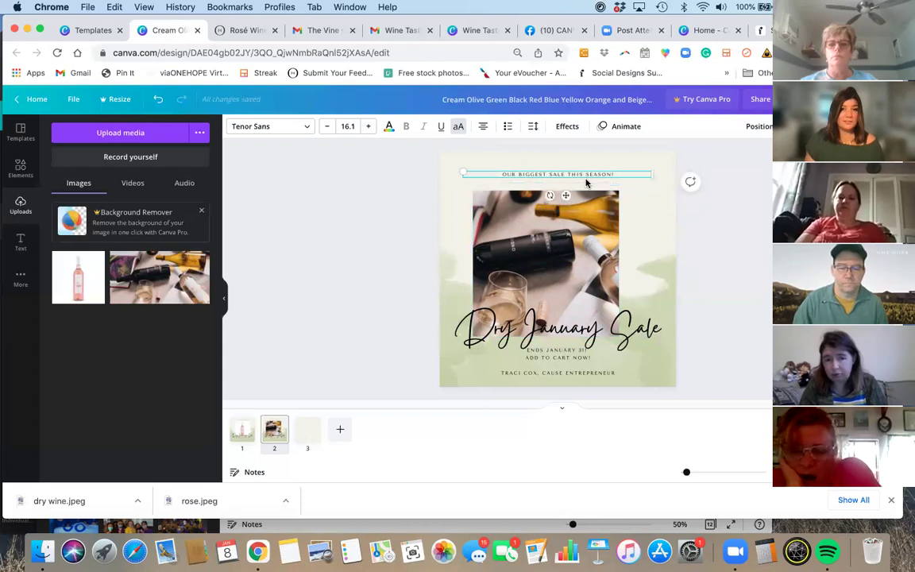
drag(459, 172, 395, 171)
drag(522, 175, 559, 168)
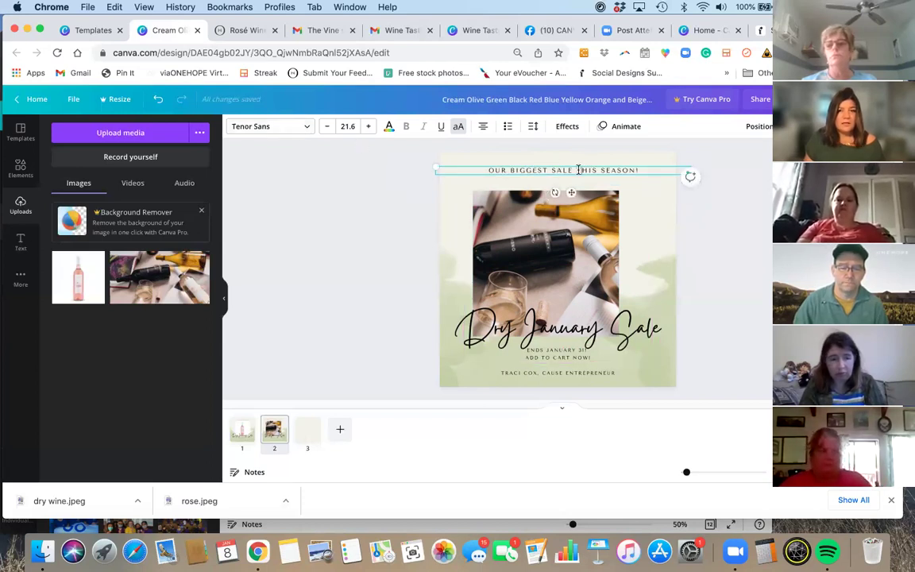
double_click(578, 169)
key(Escape)
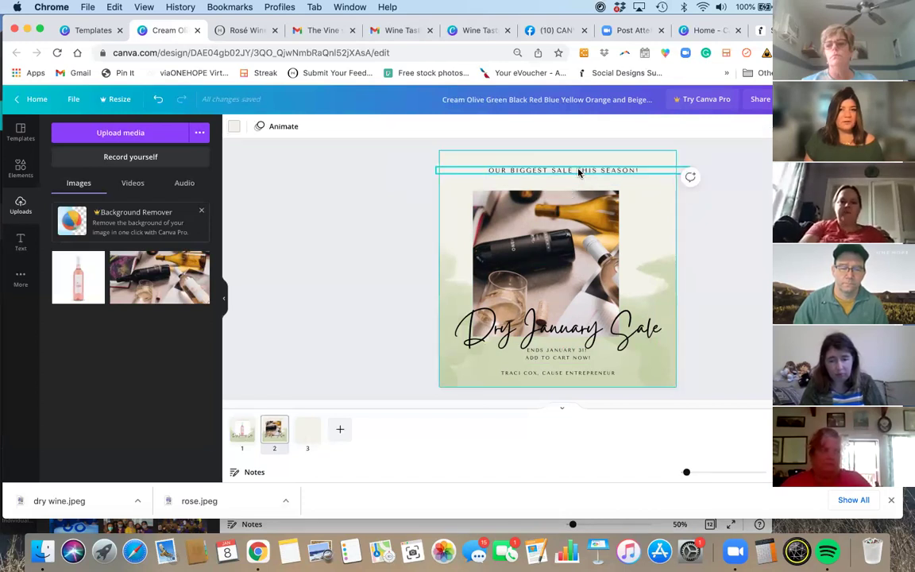
- Set the heading font to Cheque at size 33.2 and centre it on the page
click(578, 170)
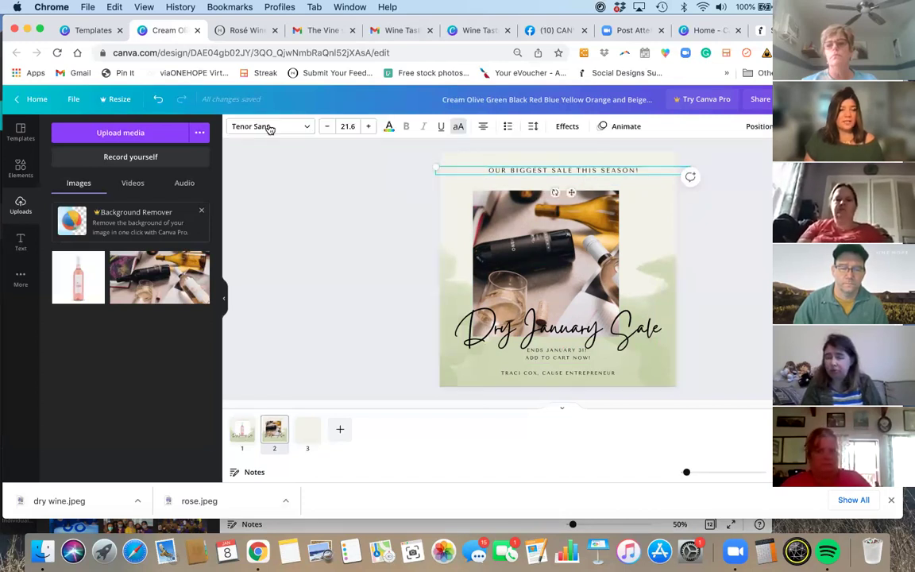
click(269, 128)
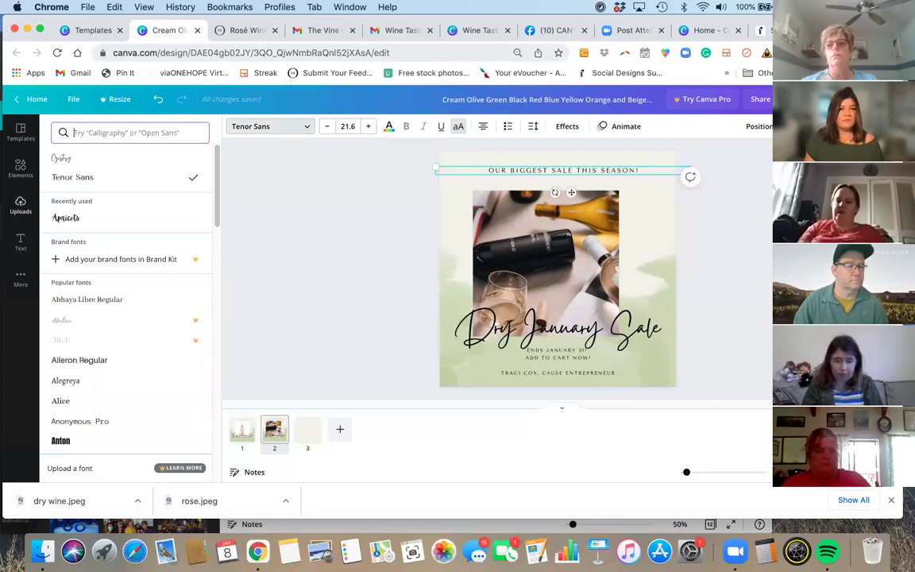
scroll(154, 244, down, 2)
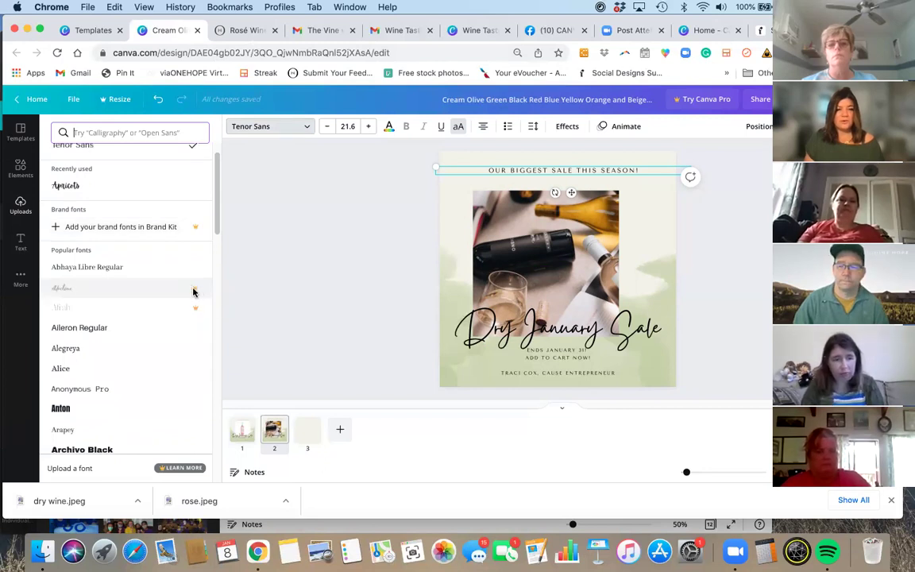
scroll(193, 292, down, 2)
scroll(193, 292, down, 7)
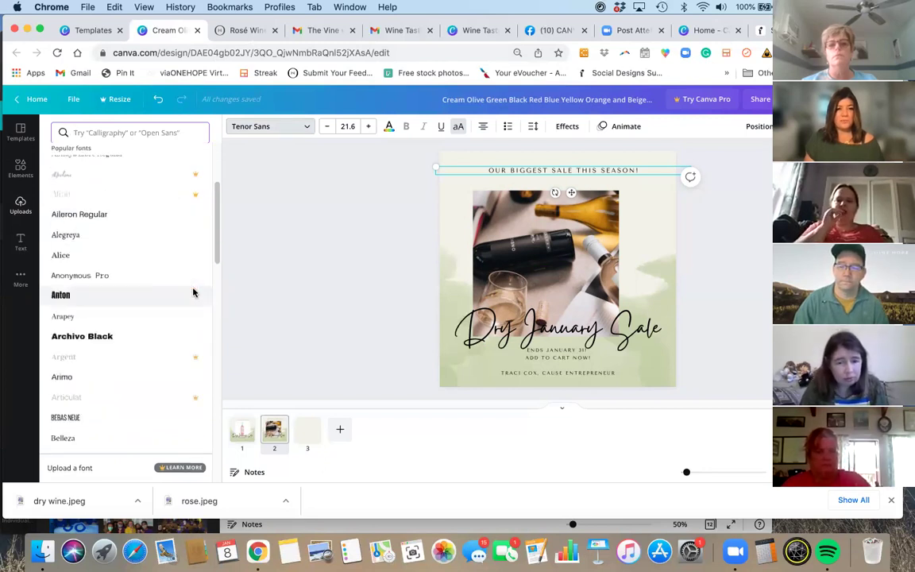
scroll(191, 293, down, 8)
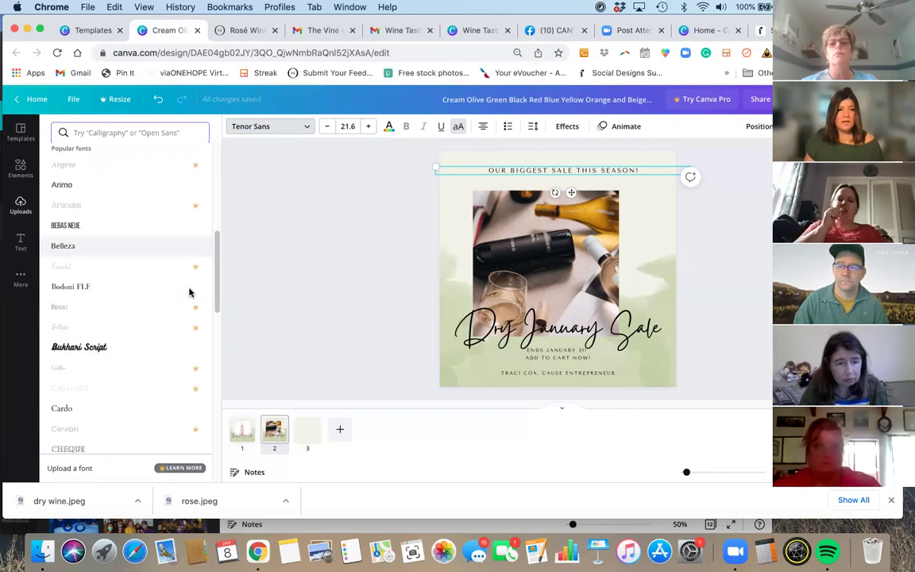
scroll(169, 307, down, 7)
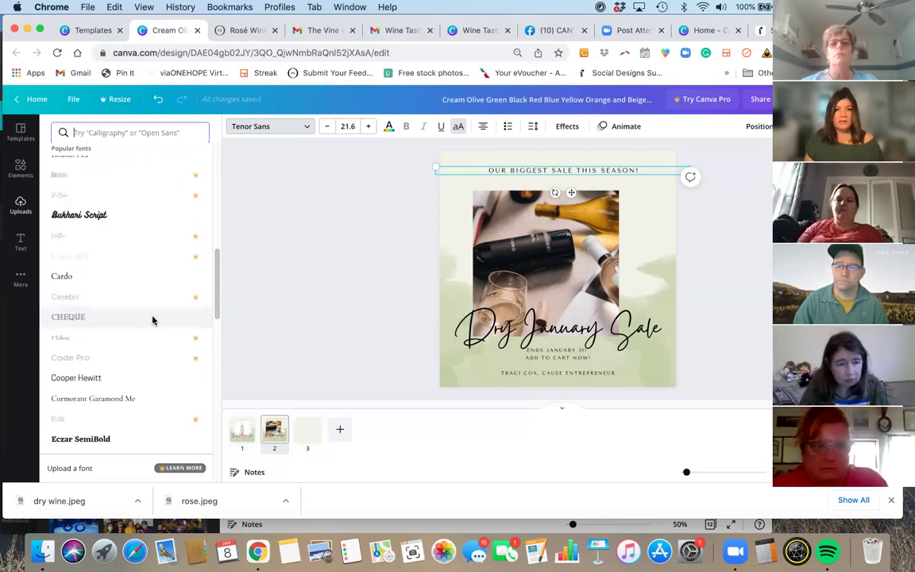
click(154, 320)
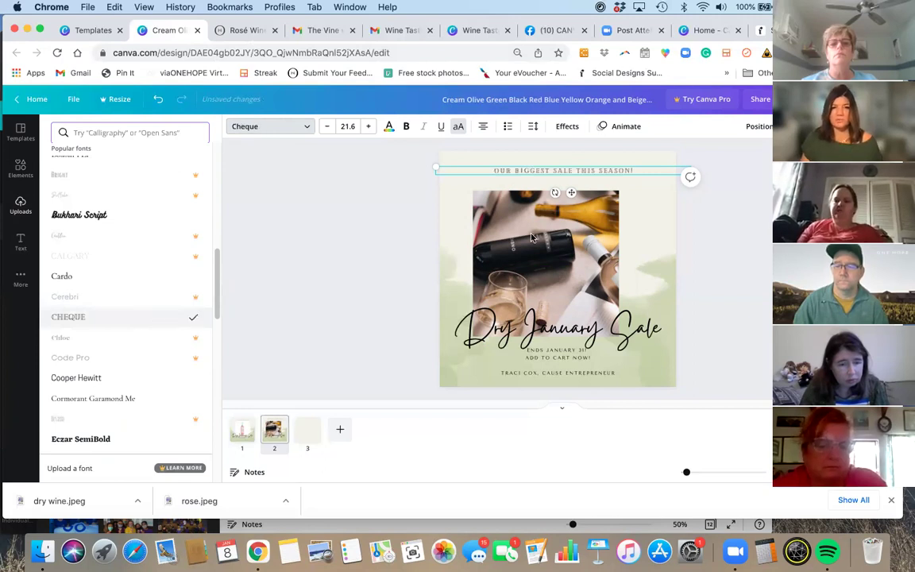
drag(295, 161, 296, 159)
drag(560, 189, 570, 189)
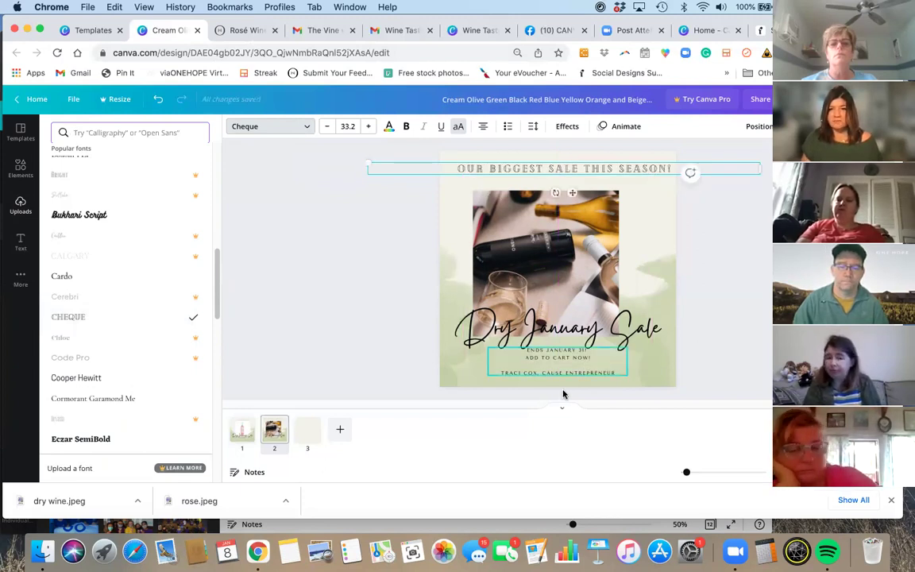
- Try repositioning the Dry January Sale title and the wine photo
click(605, 339)
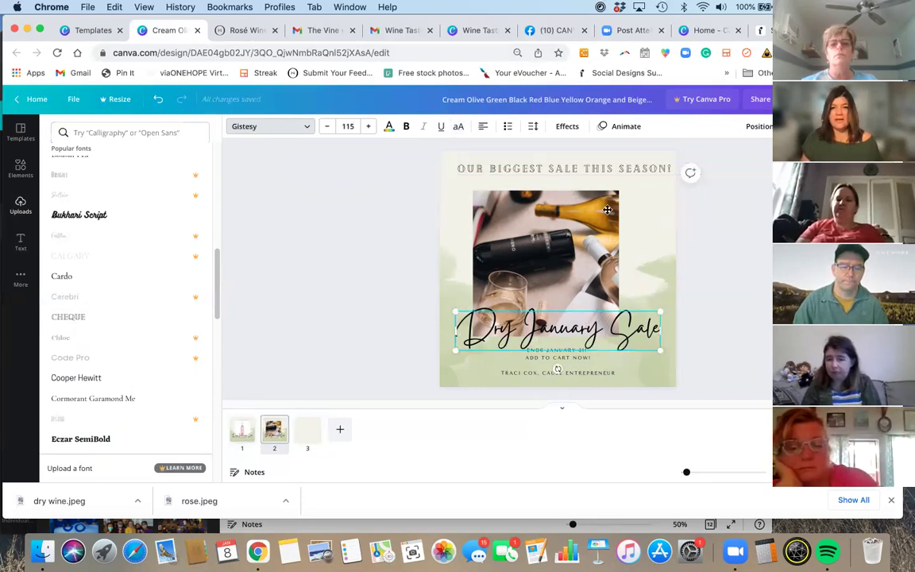
mouse_move(605, 339)
mouse_down()
mouse_move(603, 194)
mouse_move(608, 343)
mouse_up()
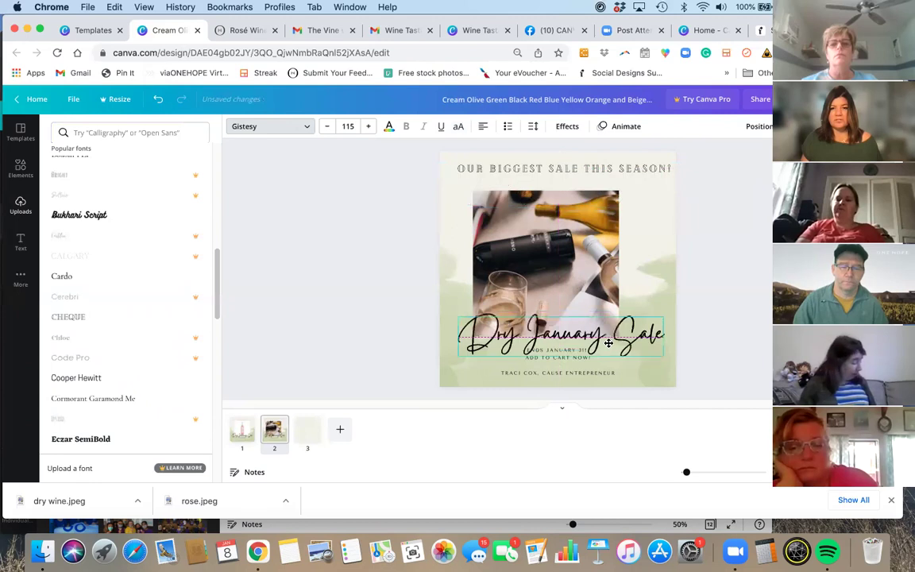
drag(570, 248, 583, 235)
click(651, 339)
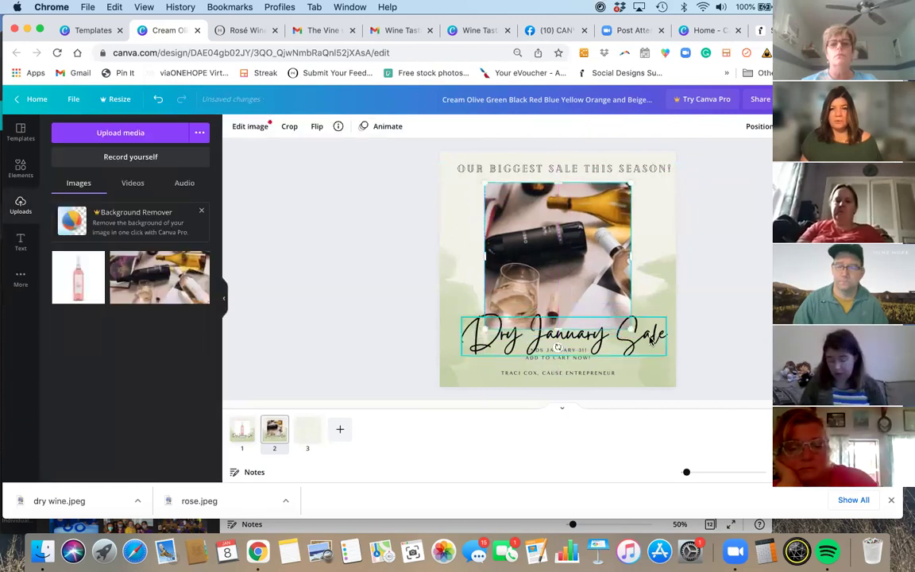
drag(642, 338, 636, 334)
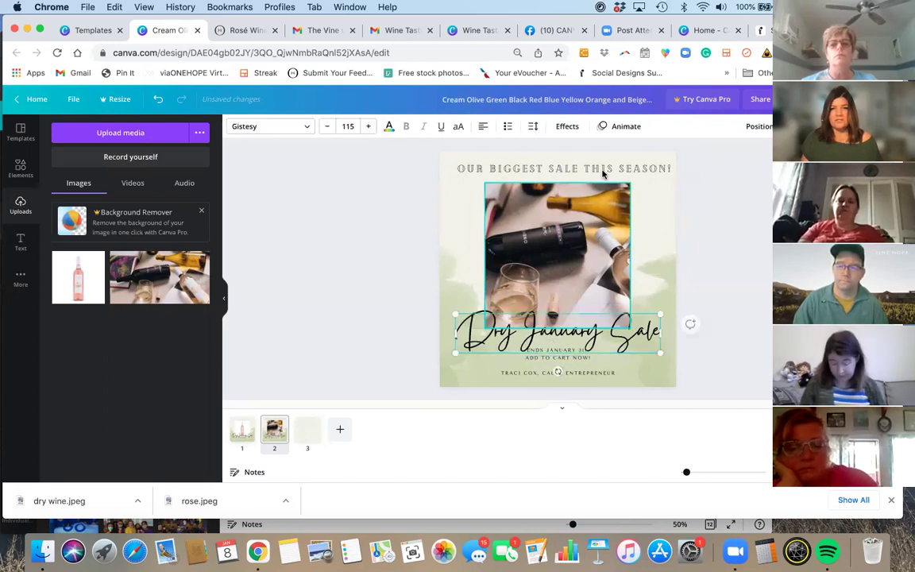
- Undo six changes so the heading returns to Tenor Sans 21.6 and everything resets
click(602, 170)
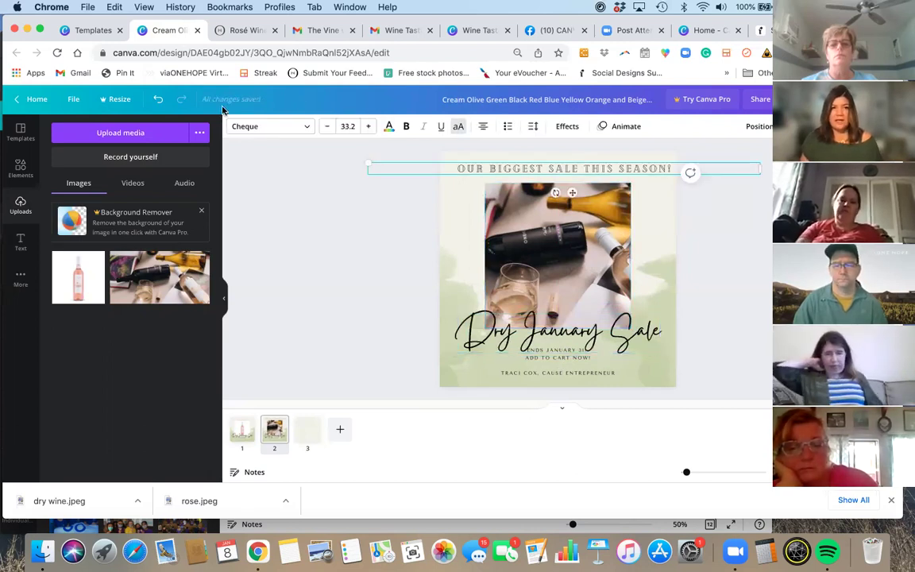
click(159, 103)
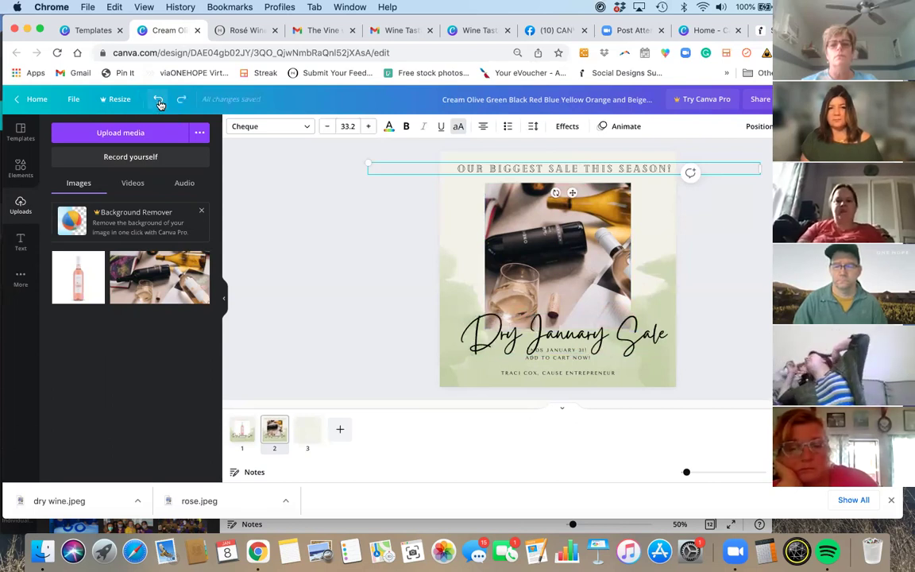
click(159, 103)
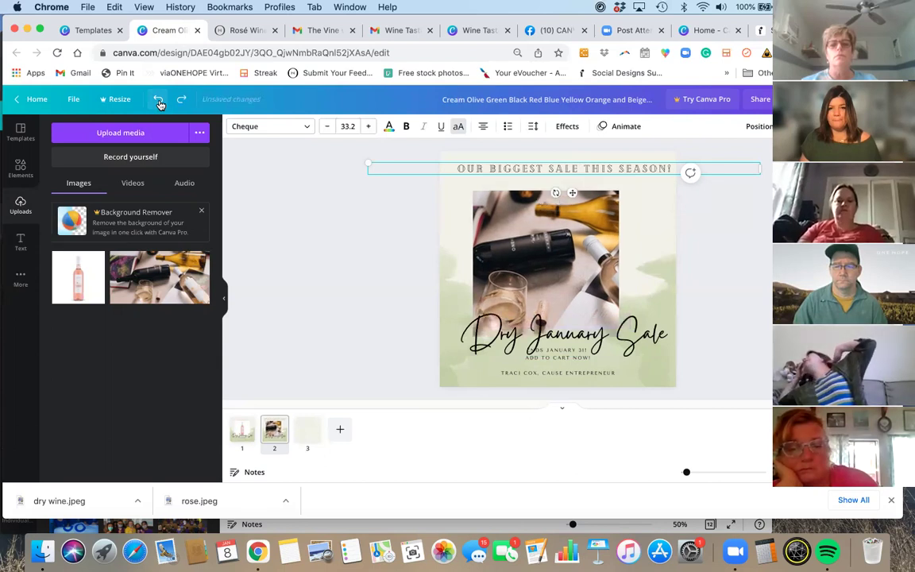
click(159, 102)
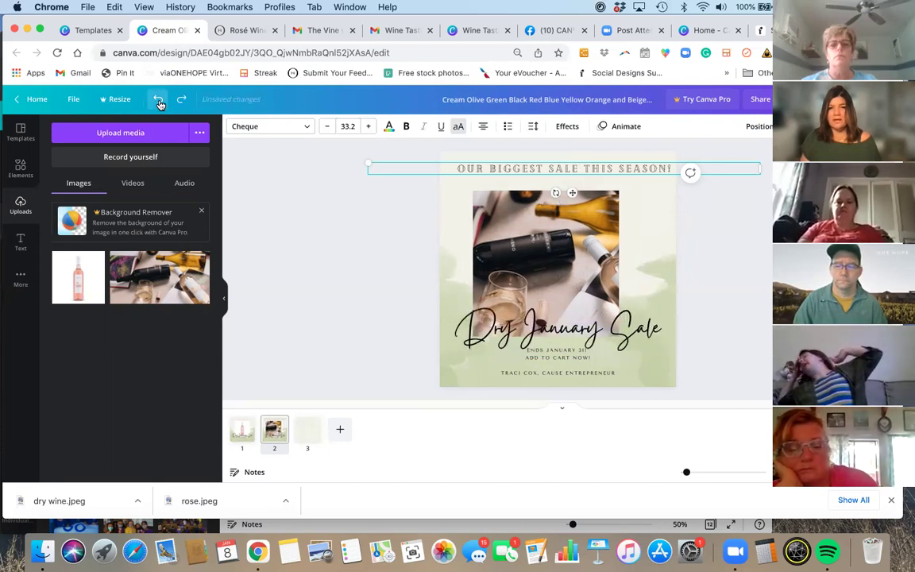
click(160, 104)
click(160, 104)
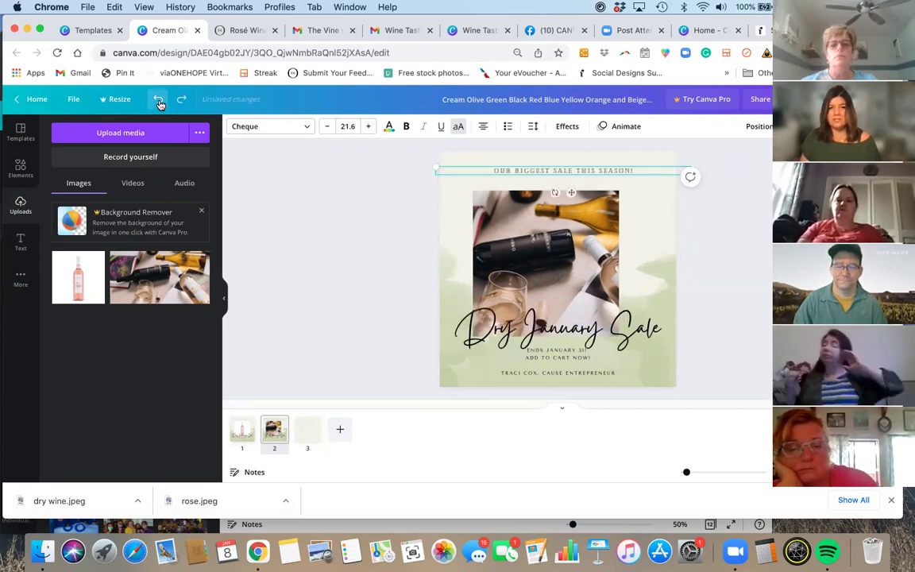
click(160, 104)
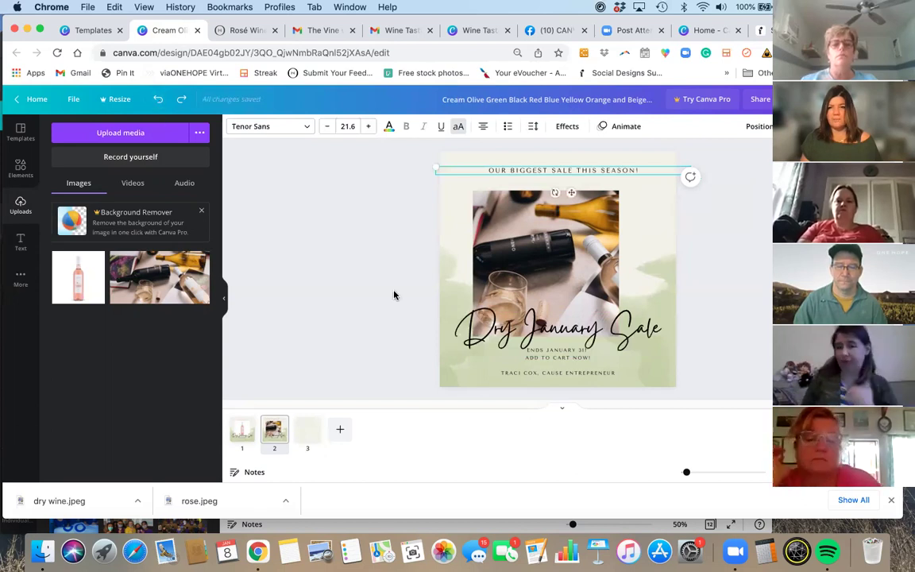
- Raise the wine photo, then enlarge and shift it inside the crop to frame the bottle and glass
click(588, 280)
mouse_move(587, 279)
mouse_down()
mouse_move(596, 272)
mouse_move(588, 271)
mouse_up()
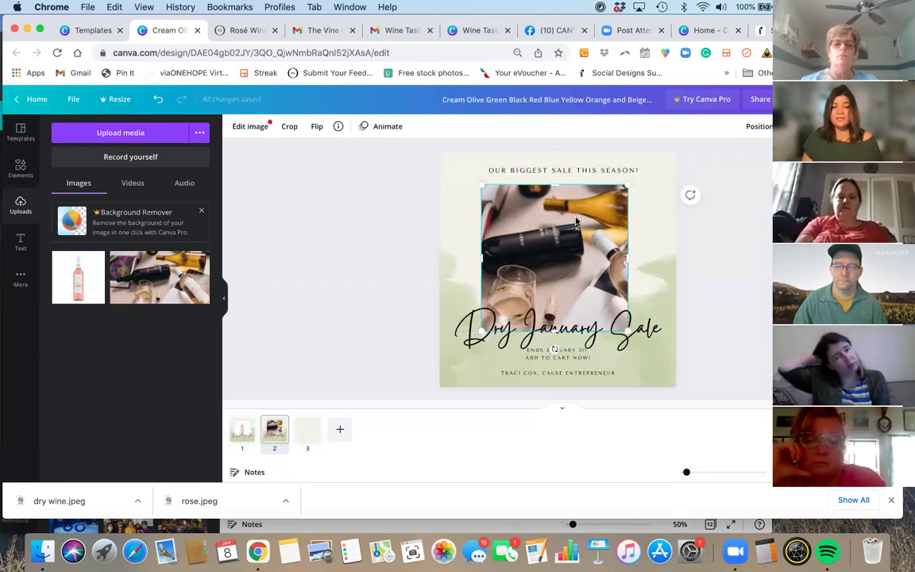
click(289, 127)
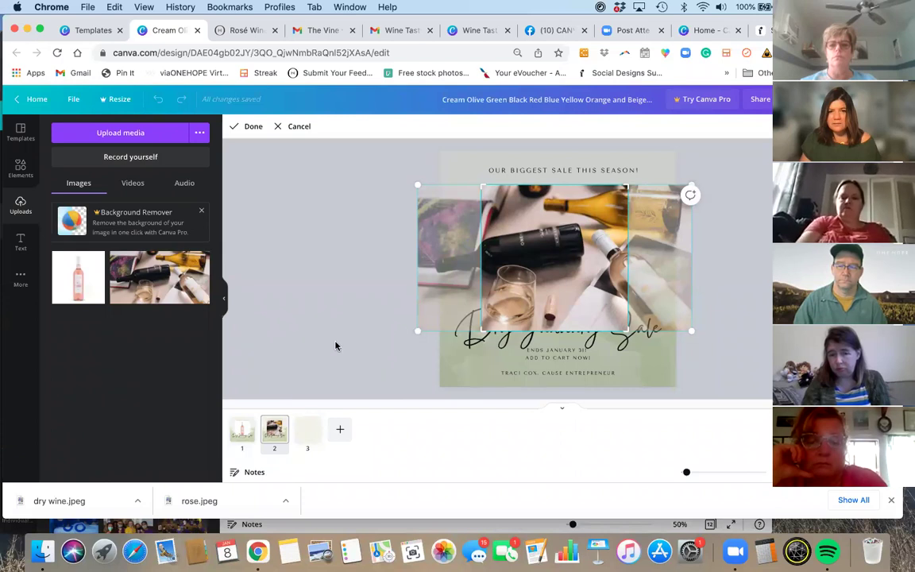
drag(418, 331, 301, 393)
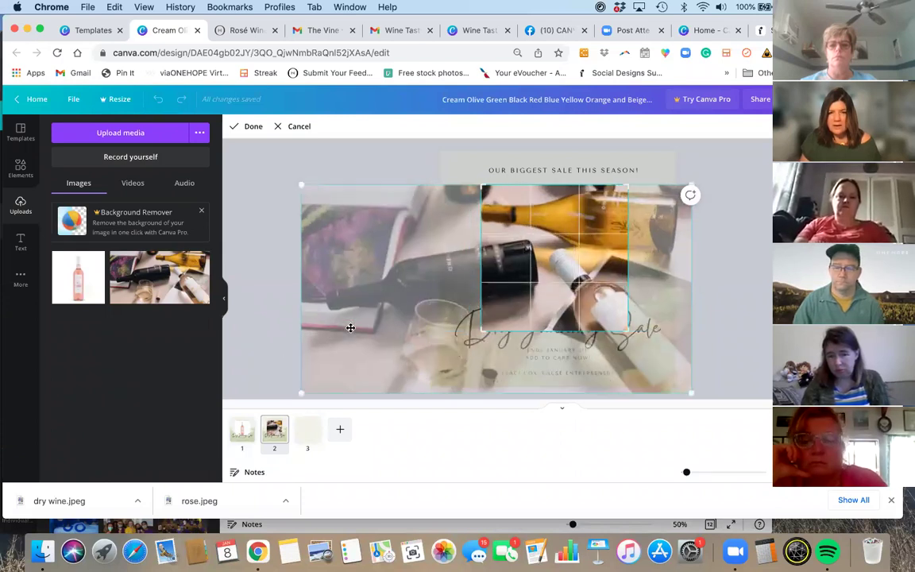
drag(377, 308, 453, 272)
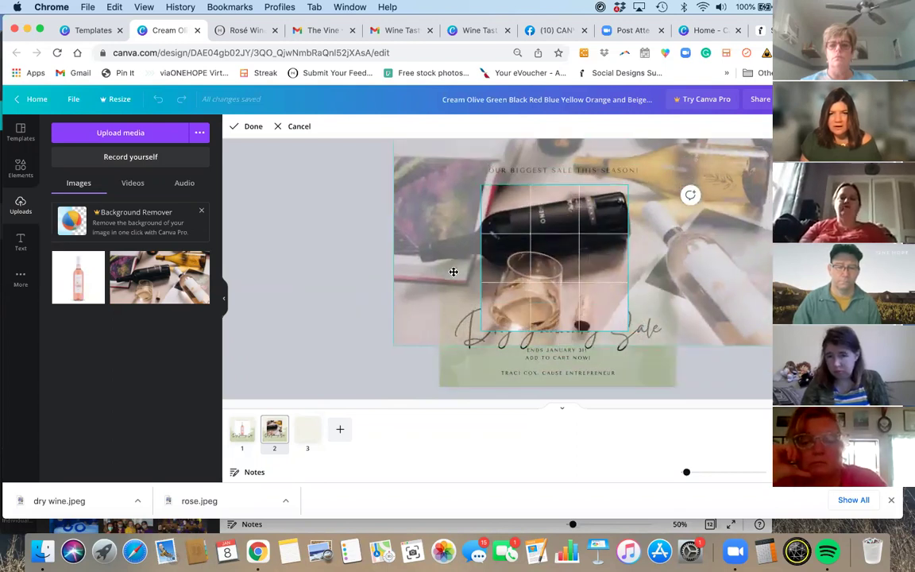
click(345, 253)
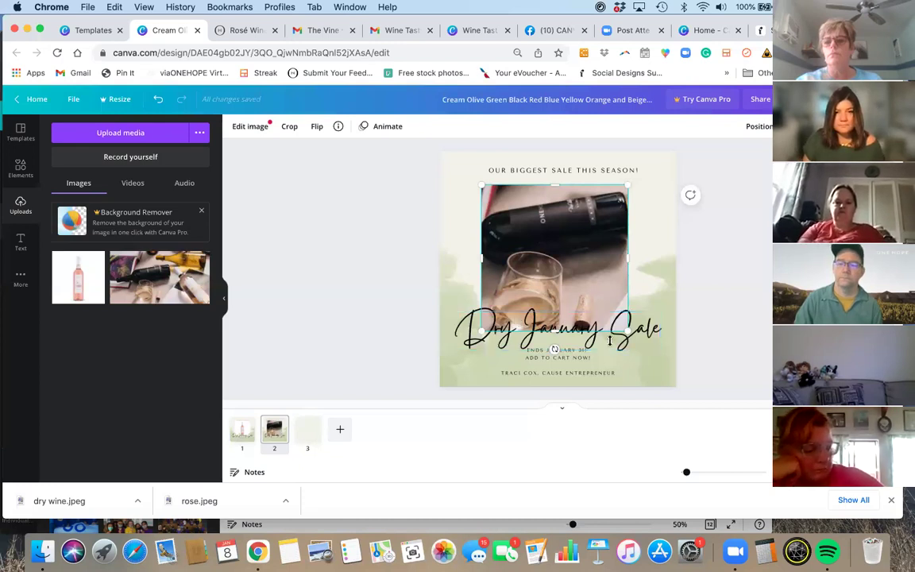
- Move the cropped wine photo slightly up and right, discarding a frame extension, and shift the browser window
drag(555, 330, 555, 348)
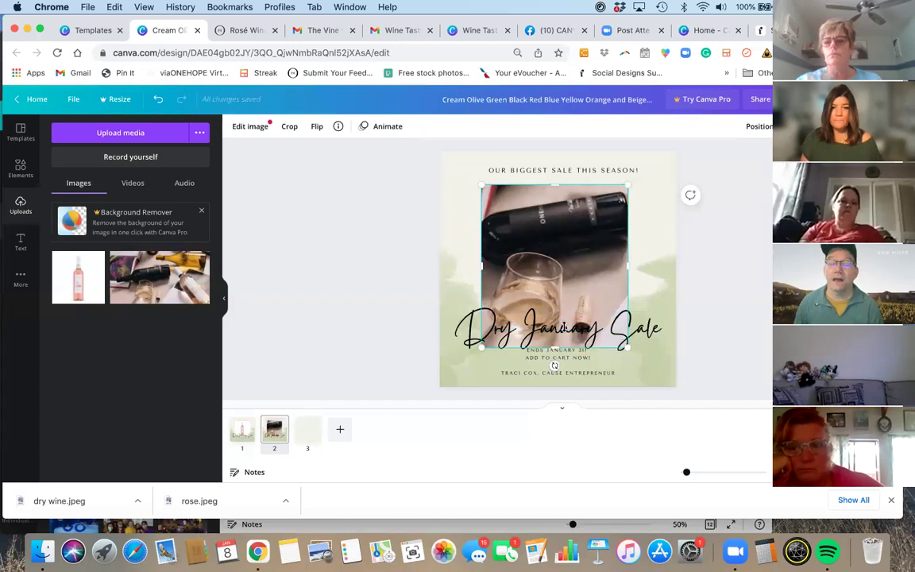
key(super+z)
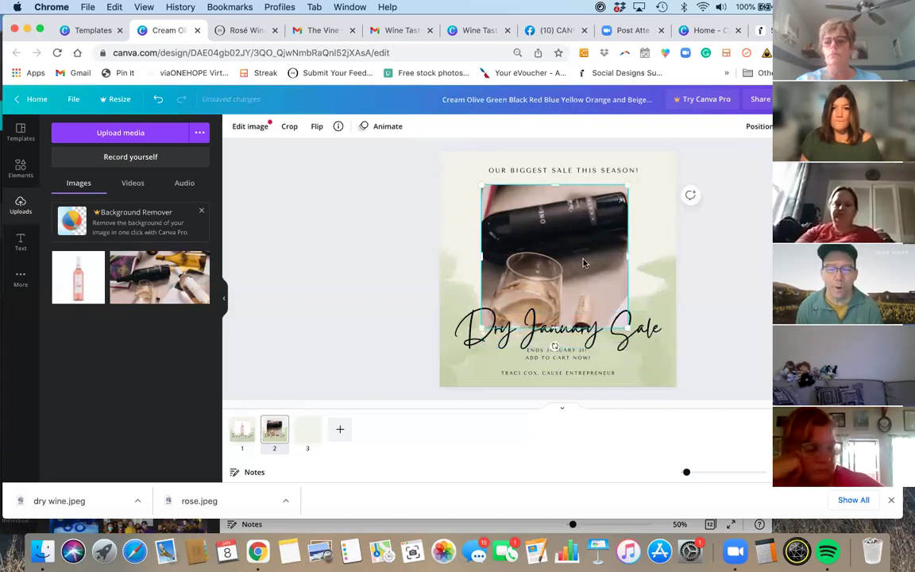
drag(584, 260, 583, 263)
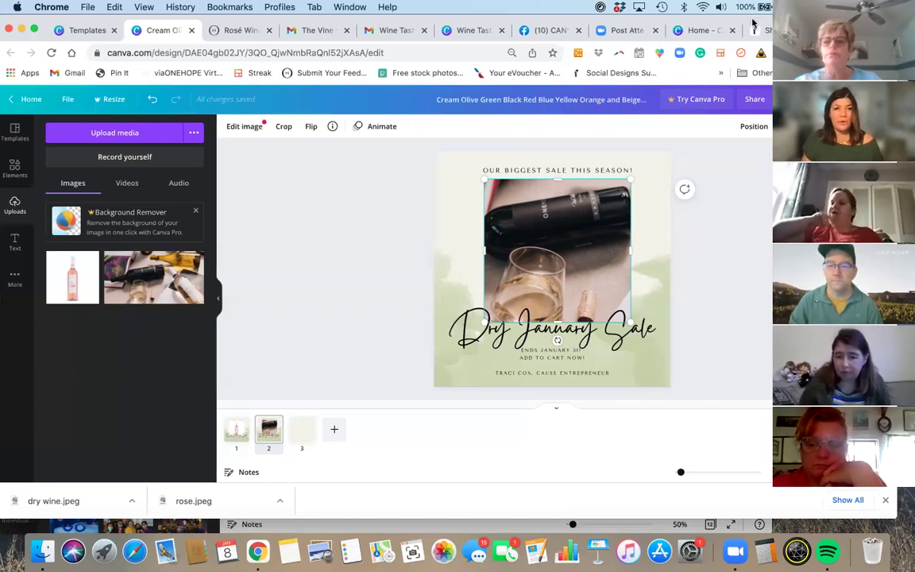
drag(598, 24, 412, 24)
drag(703, 22, 721, 18)
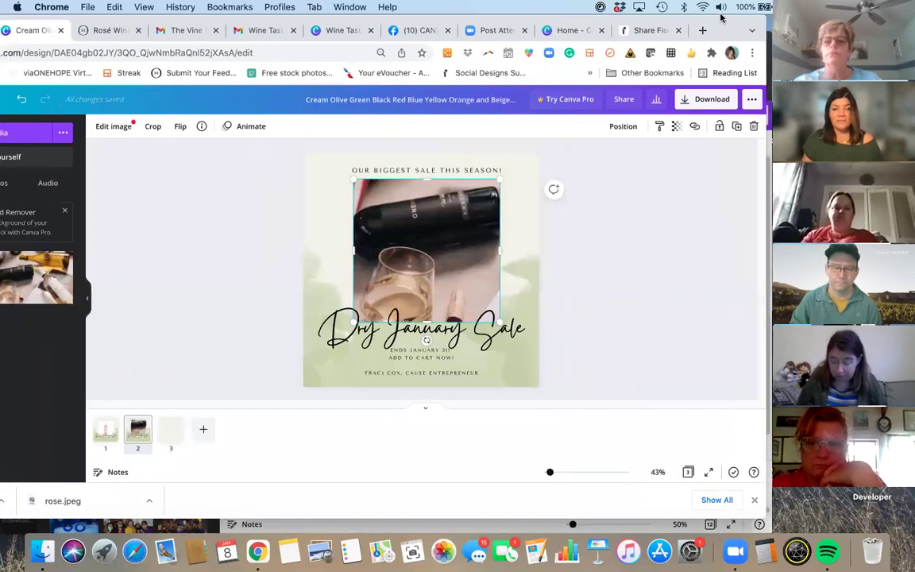
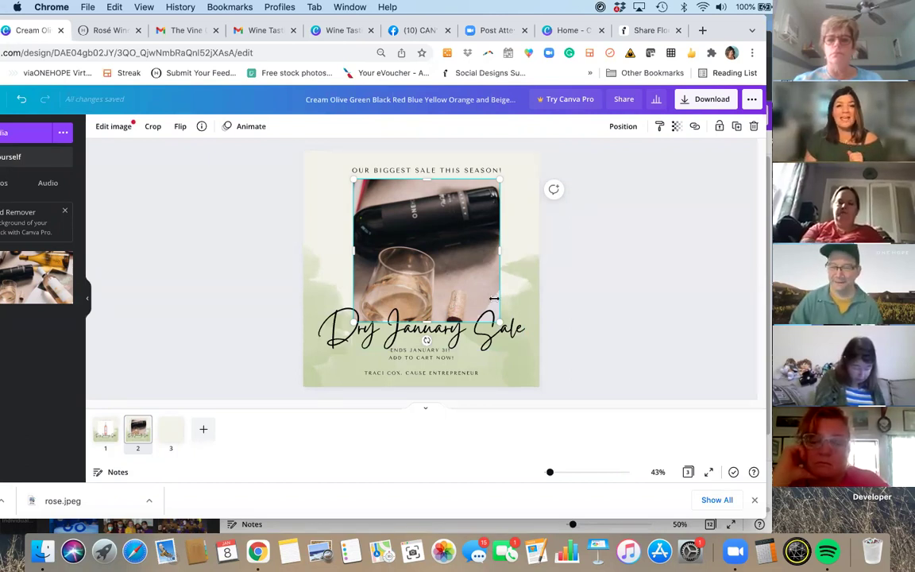
- Replace the name and title line under ADD TO CART NOW! with SHOP NOW
click(441, 377)
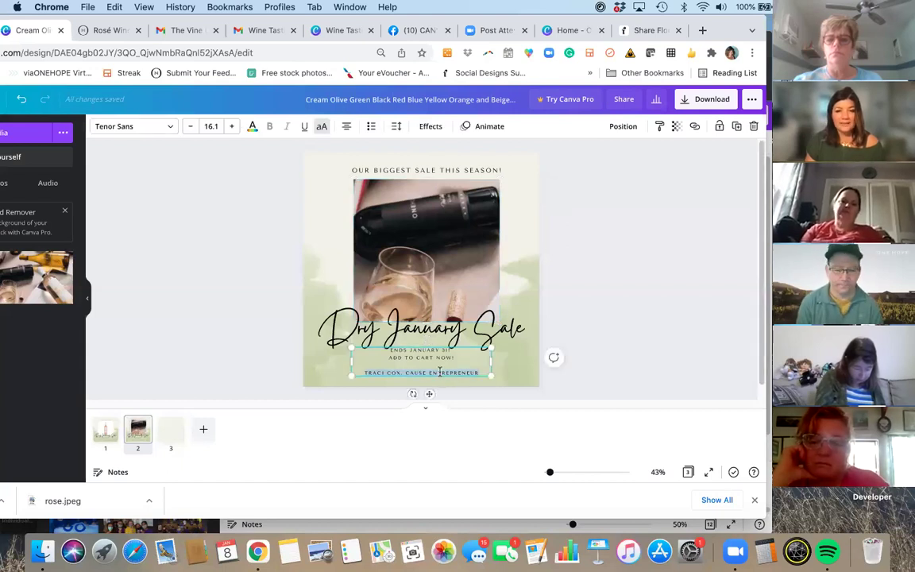
triple_click(440, 372)
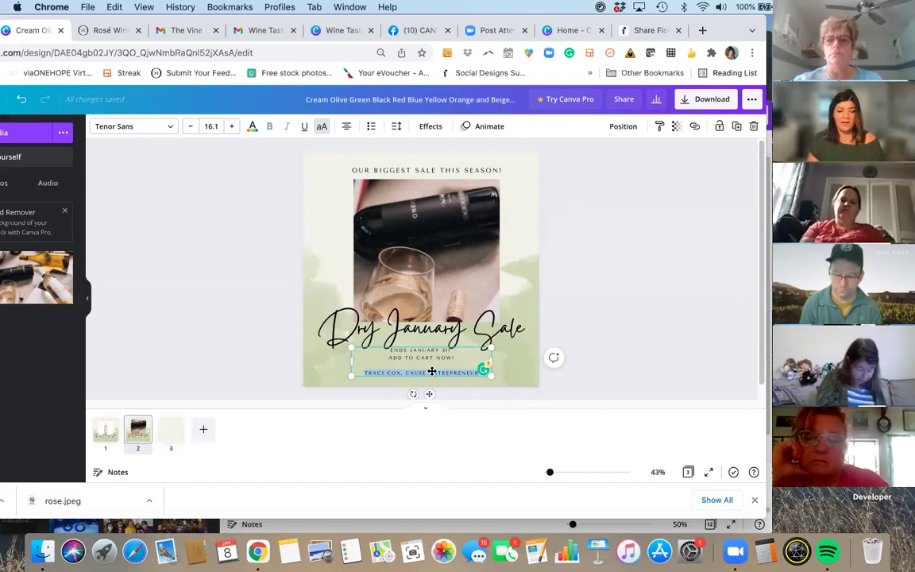
click(433, 373)
click(435, 375)
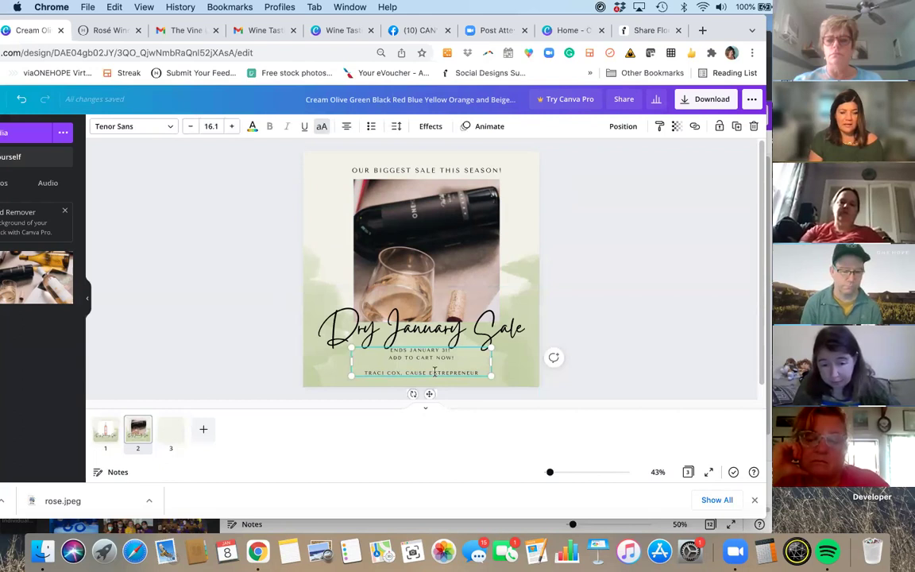
drag(430, 372, 479, 371)
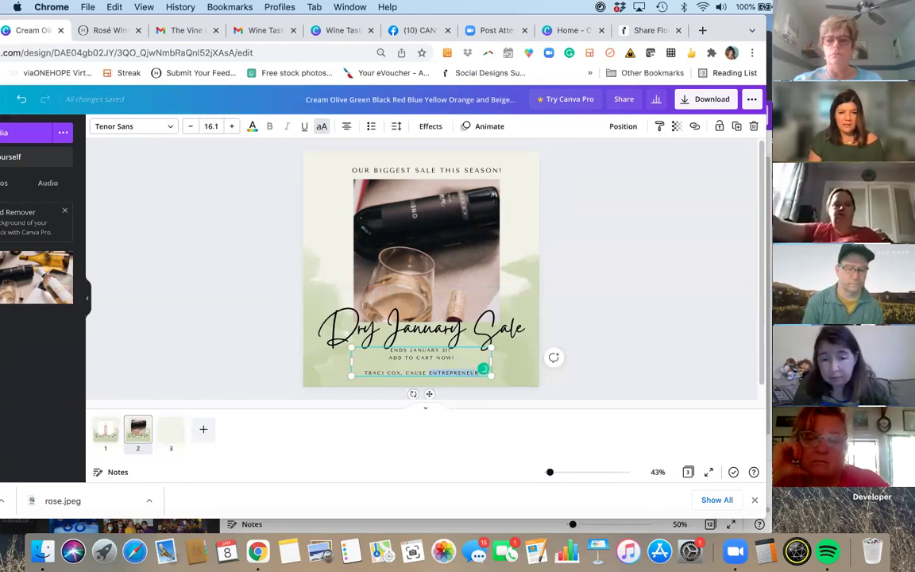
key(BackSpace)
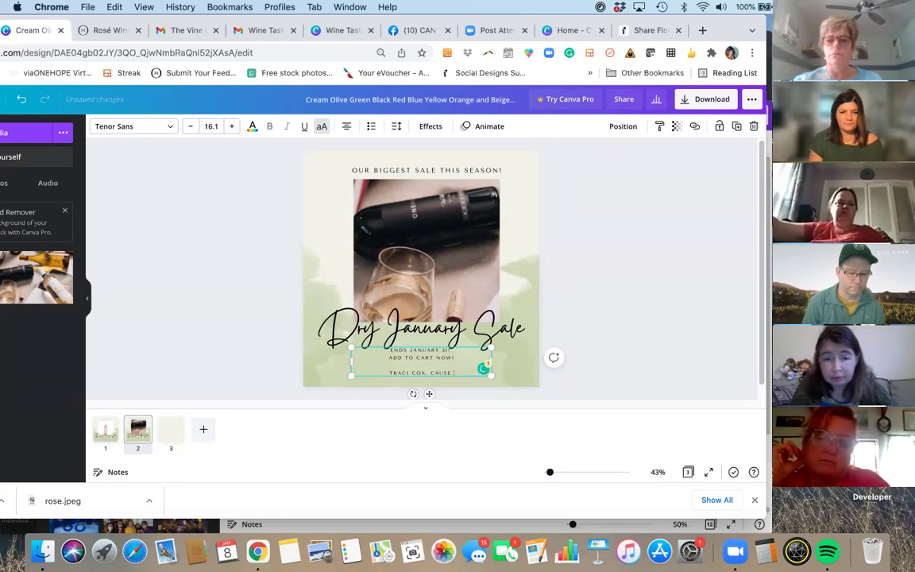
key(BackSpace)
key(BackSpace)
key(BackSpace)
key(BackSpace)
key(BackSpace)
key(BackSpace)
key(BackSpace)
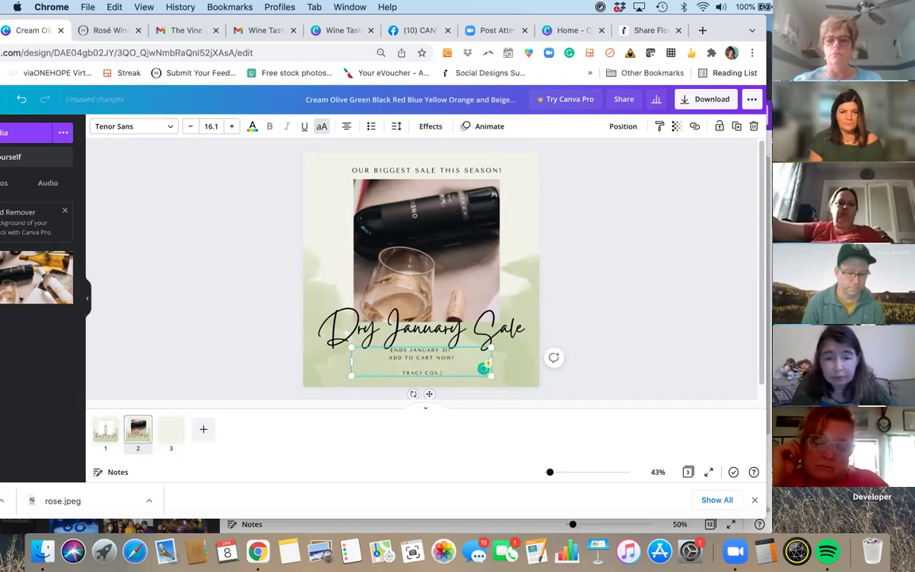
key(BackSpace)
key(BackSpace)
key(BackSpace)
key(BackSpace)
key(BackSpace)
key(BackSpace)
key(BackSpace)
key(BackSpace)
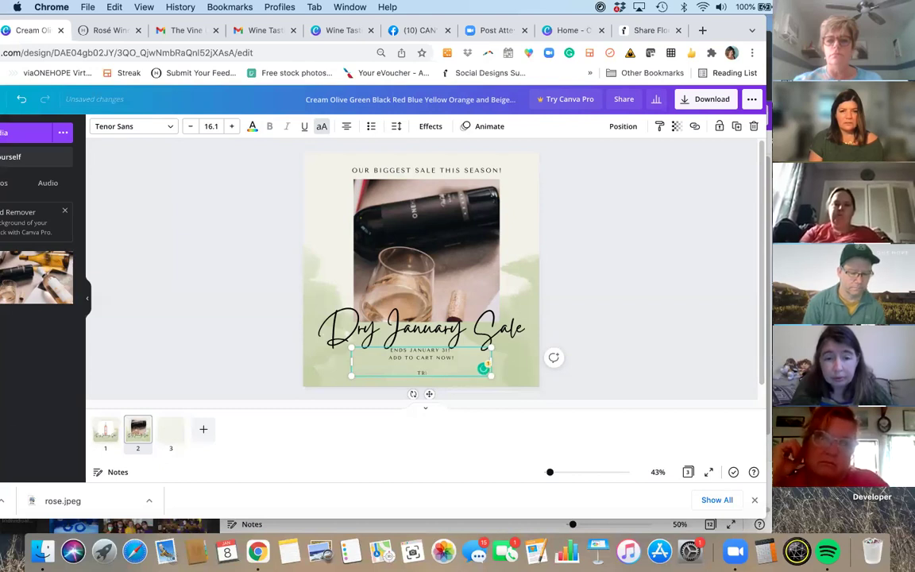
key(BackSpace)
key(BackSpace)
key(BackSpace)
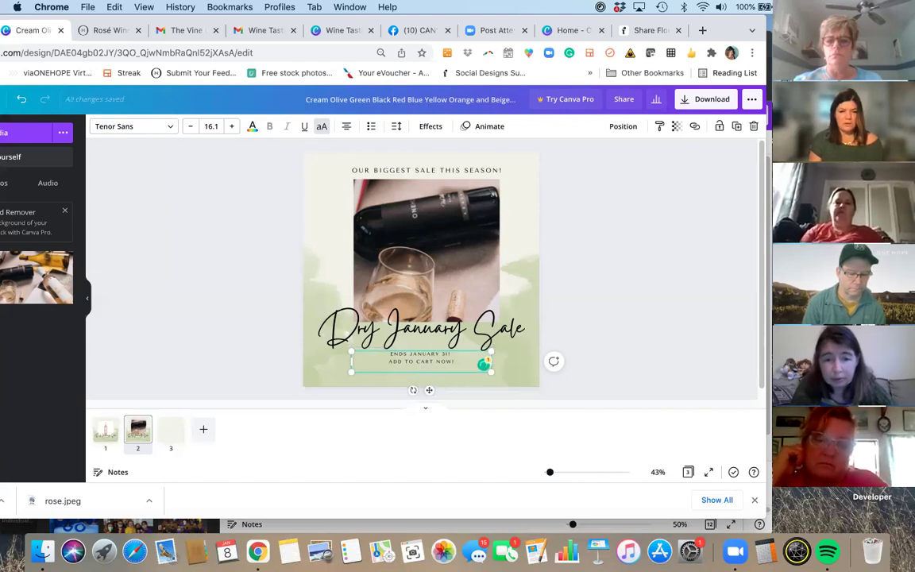
key(Return)
text(SHOP)
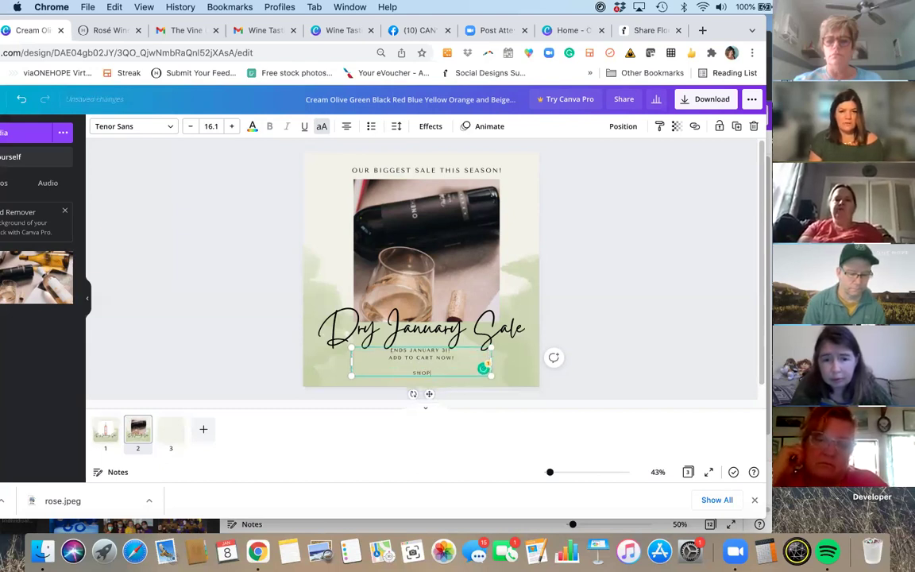
text( NOW)
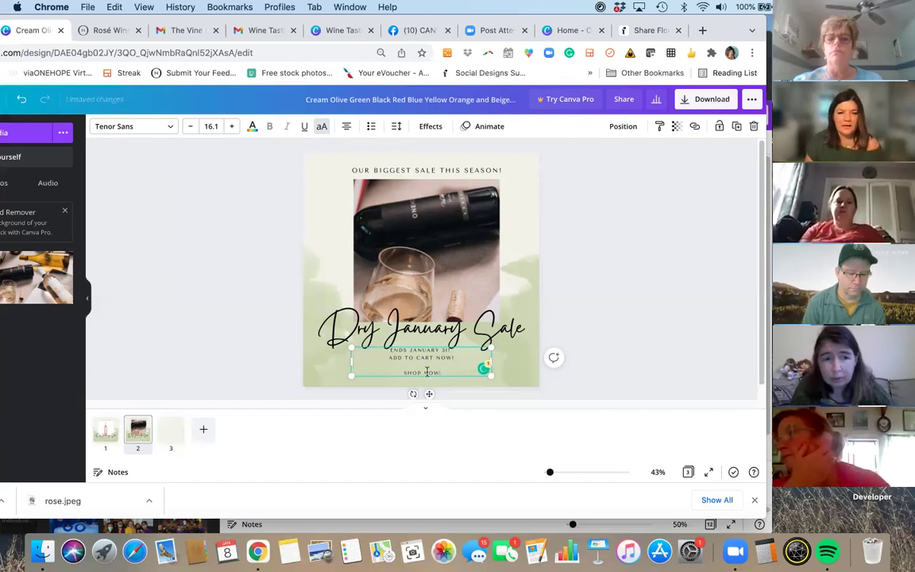
triple_click(427, 372)
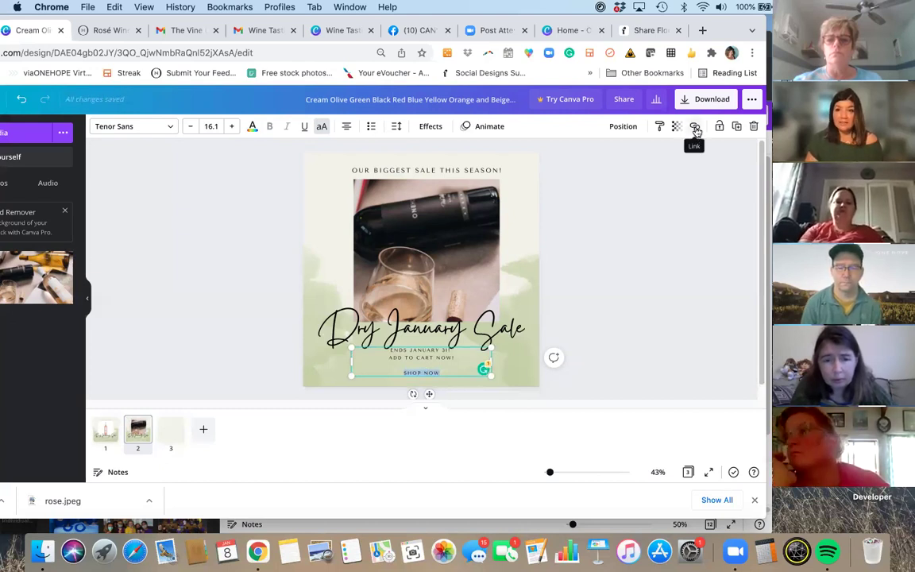
- Link the SHOP NOW text to the personal shop page URL on onehopewine.com
click(695, 128)
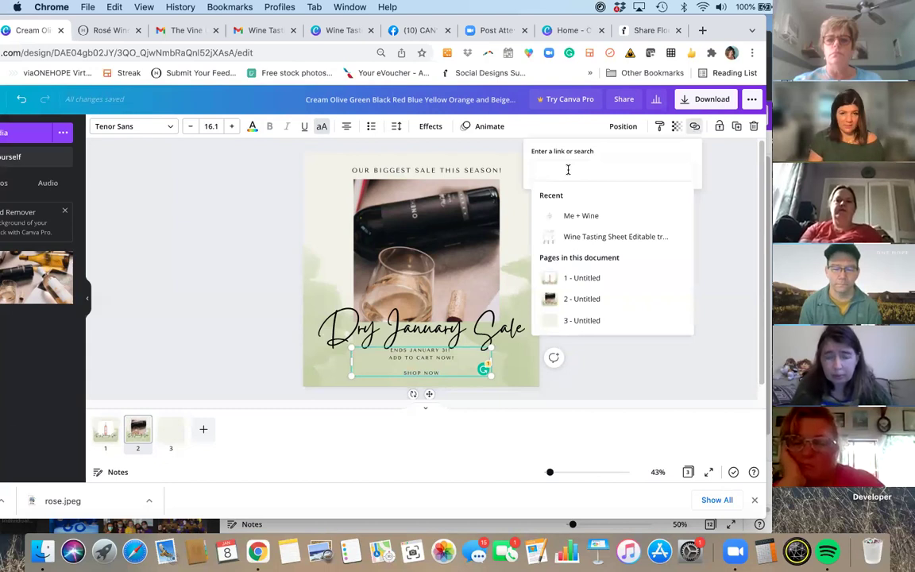
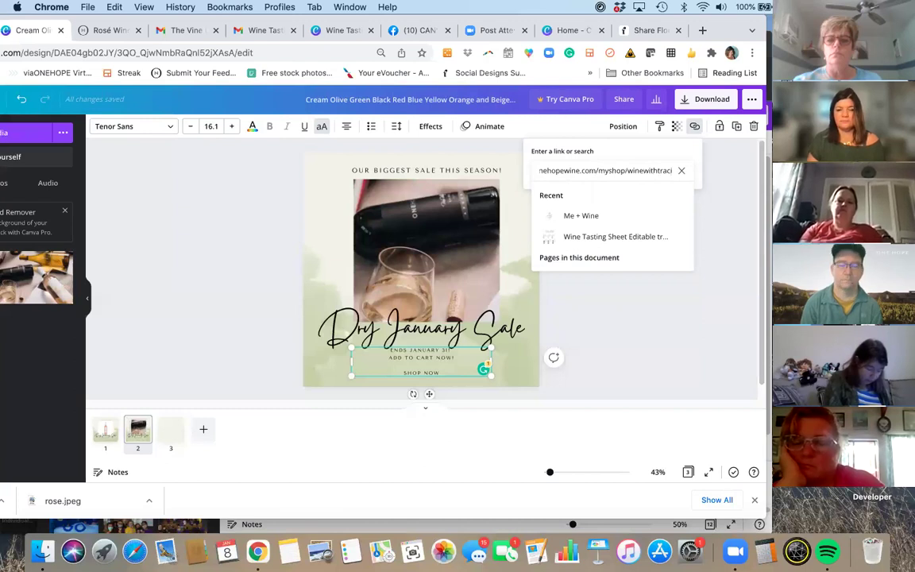
key(Return)
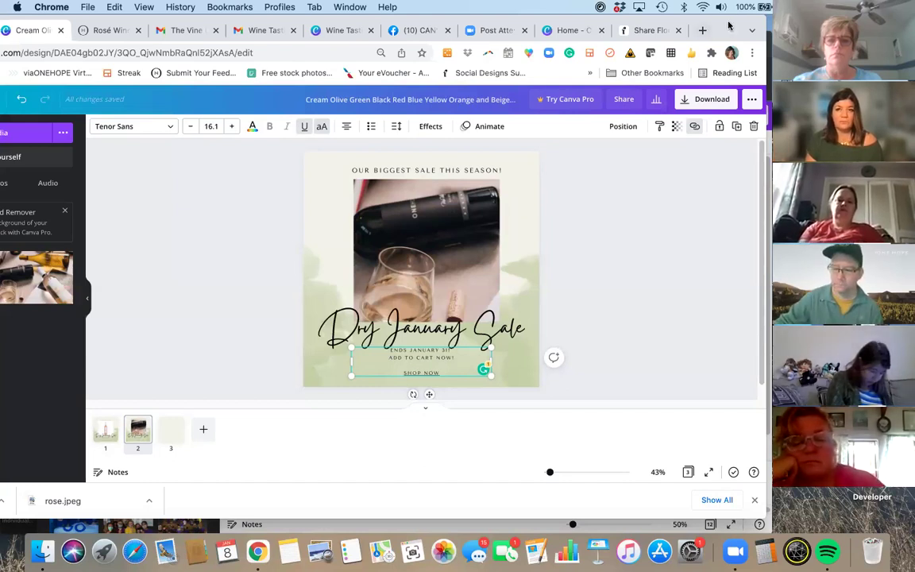
- Move the loading canva.com window aside and bring the Dry January Sale editor window forward
drag(729, 27, 782, 27)
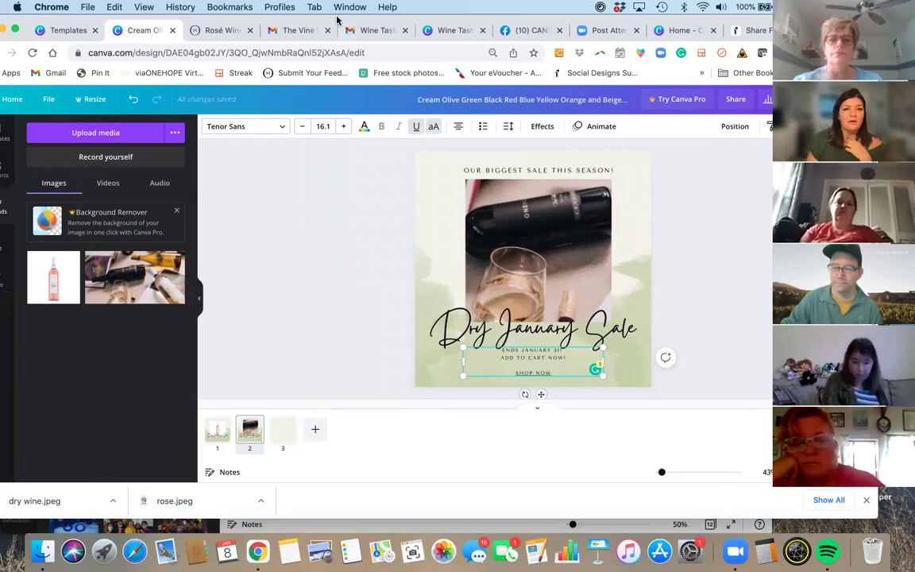
key(super+grave)
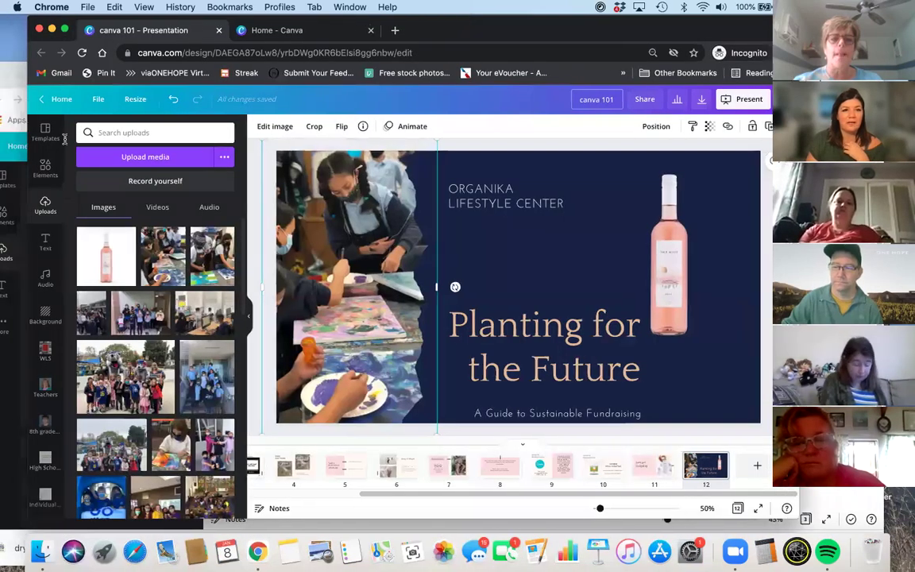
click(58, 99)
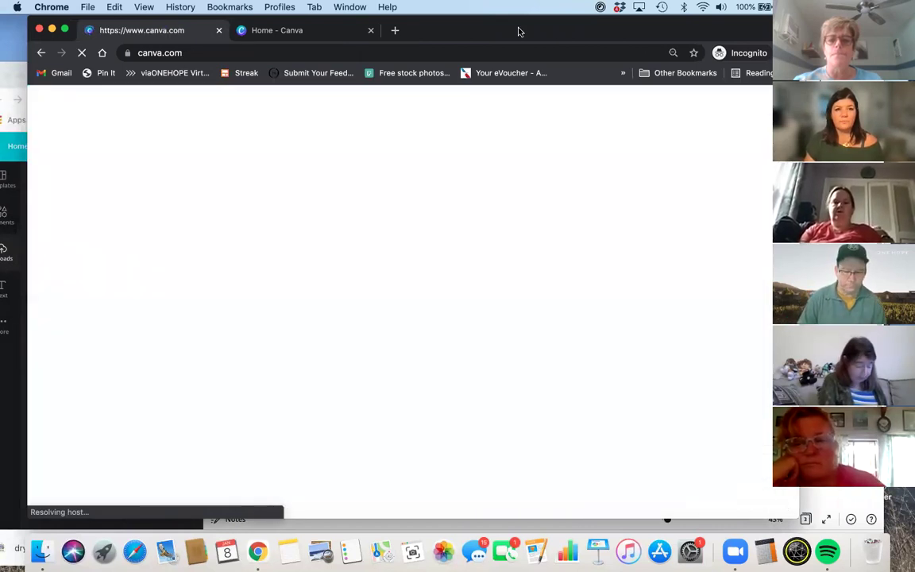
drag(518, 31, 533, 34)
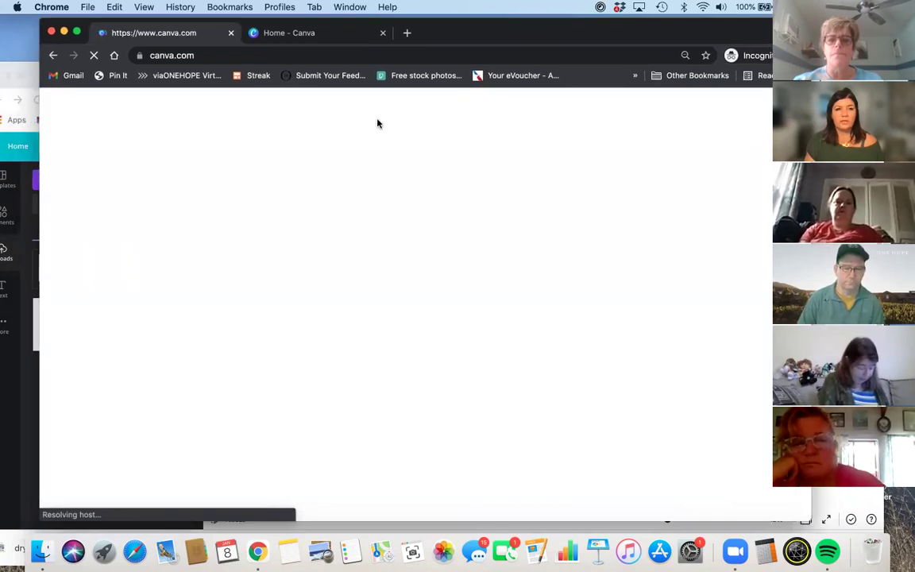
click(34, 73)
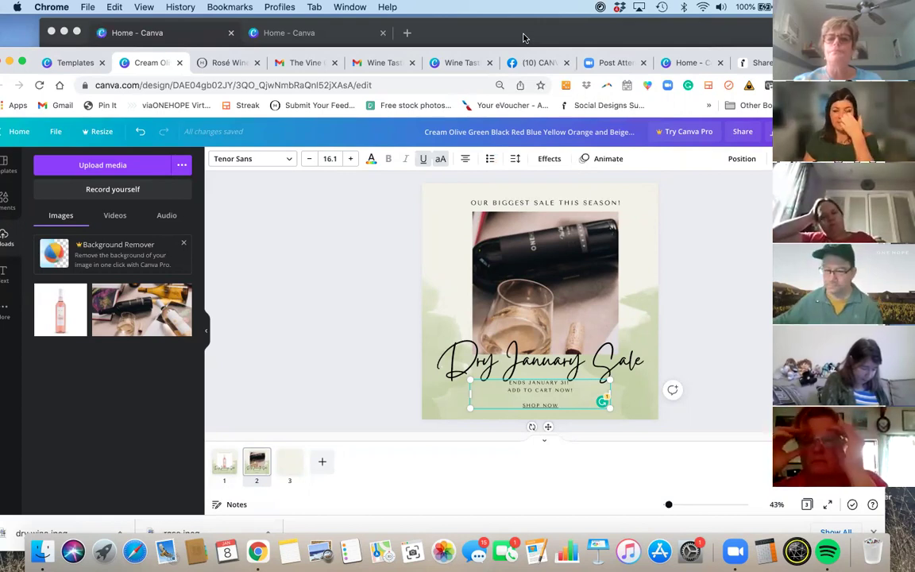
- Open the National Spaghetti Day design, Copy of Copy of Delicious, from Recent designs
click(288, 34)
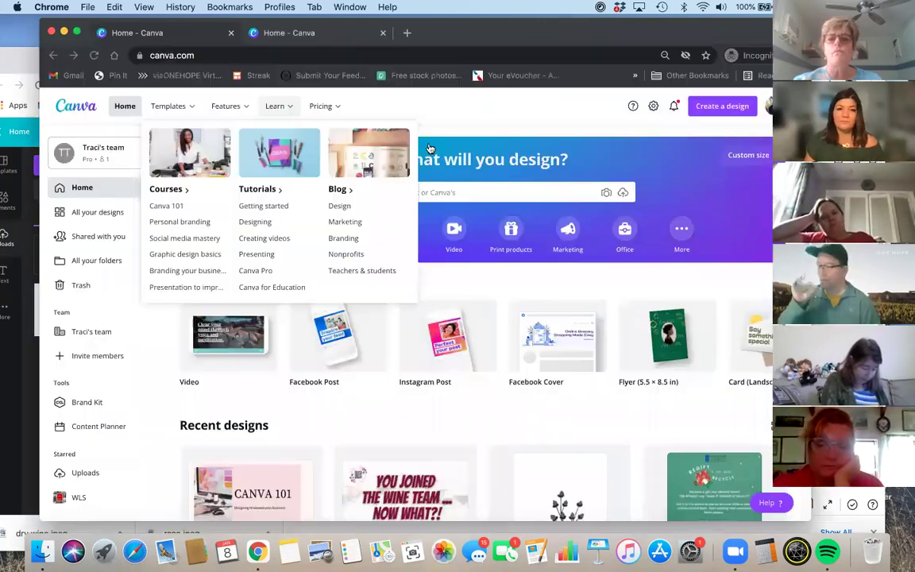
scroll(467, 327, down, 2)
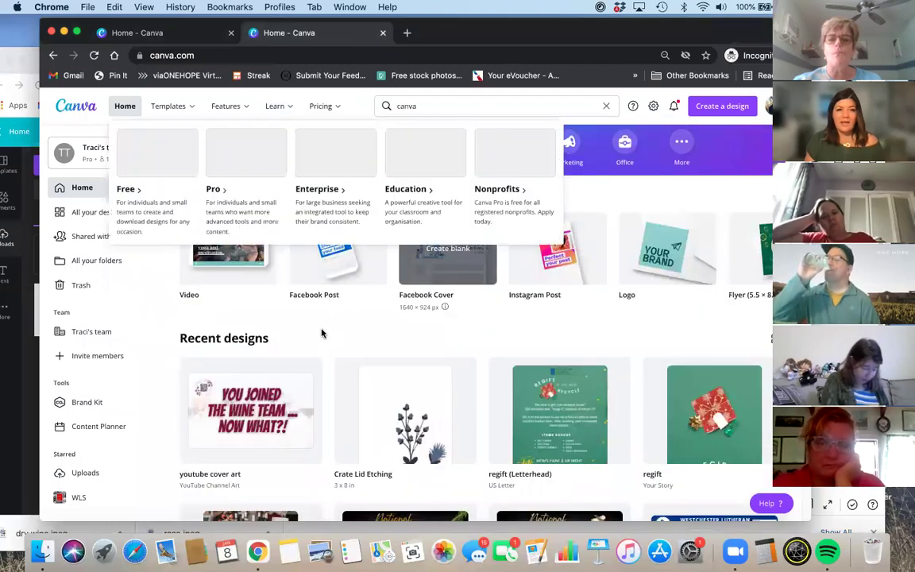
scroll(351, 225, up, 1)
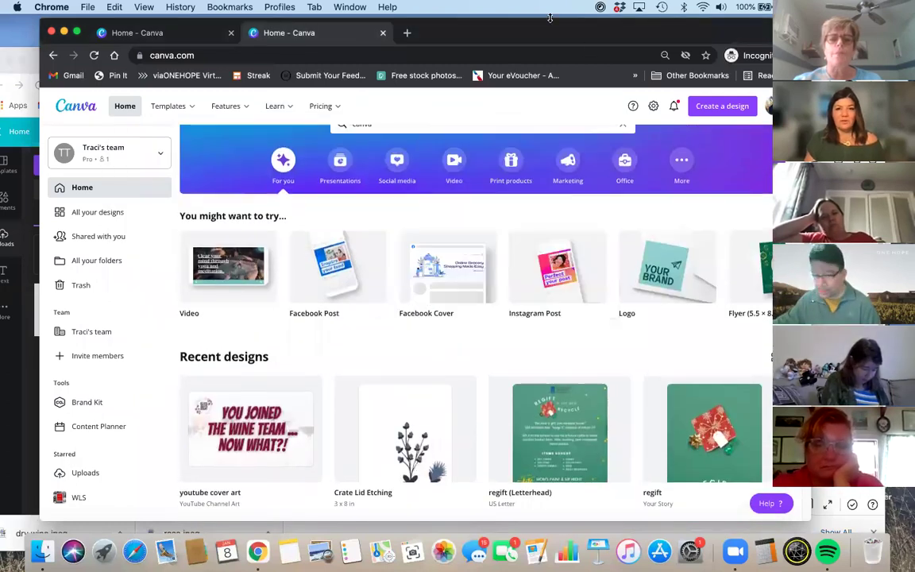
drag(547, 38, 510, 32)
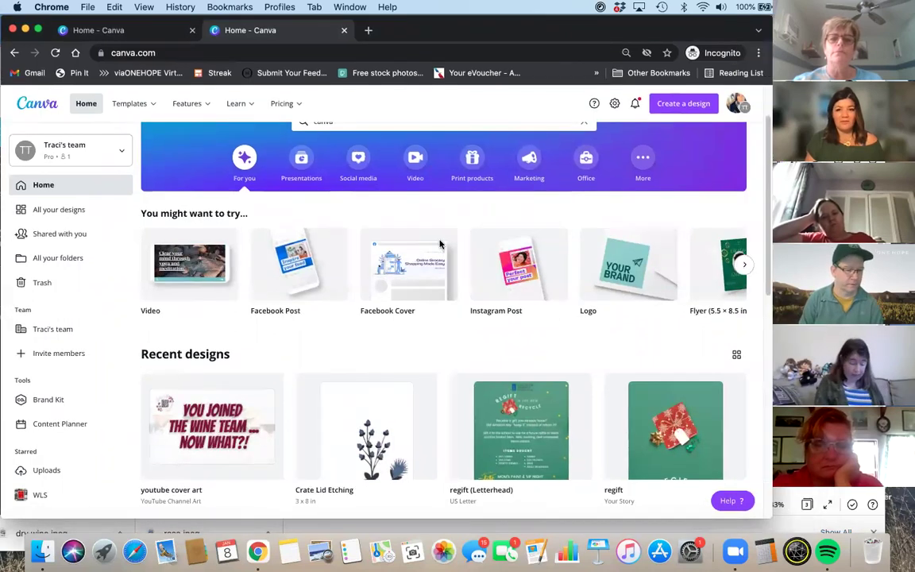
scroll(440, 244, down, 5)
scroll(440, 244, down, 5)
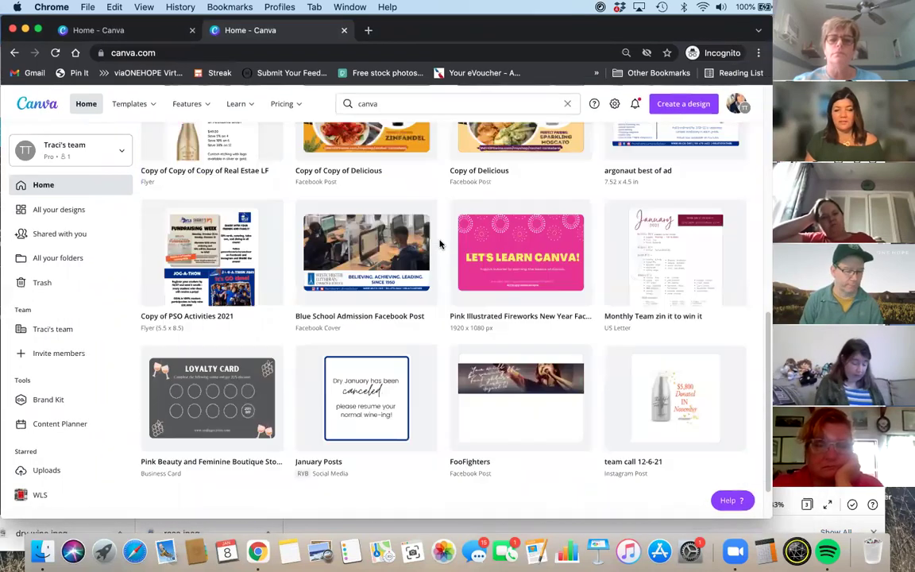
scroll(383, 167, up, 1)
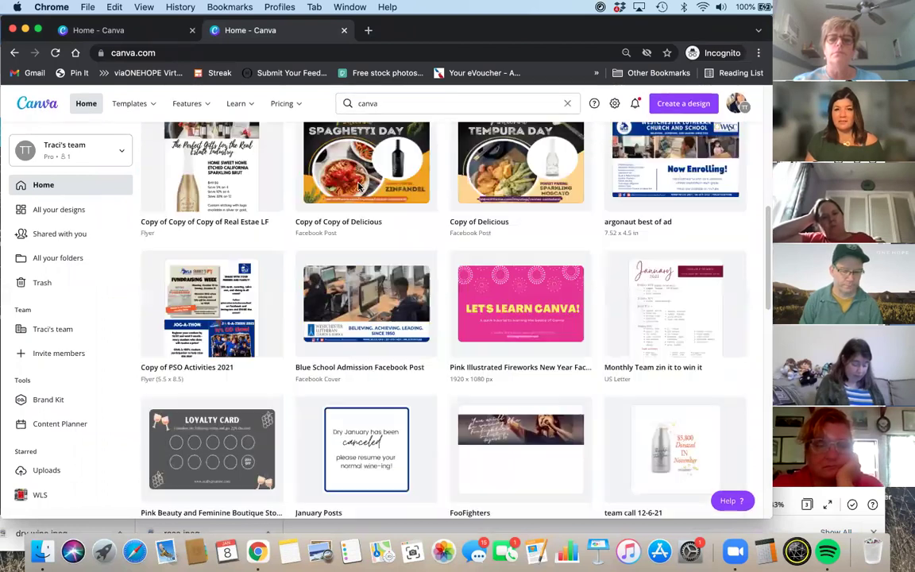
scroll(391, 245, up, 1)
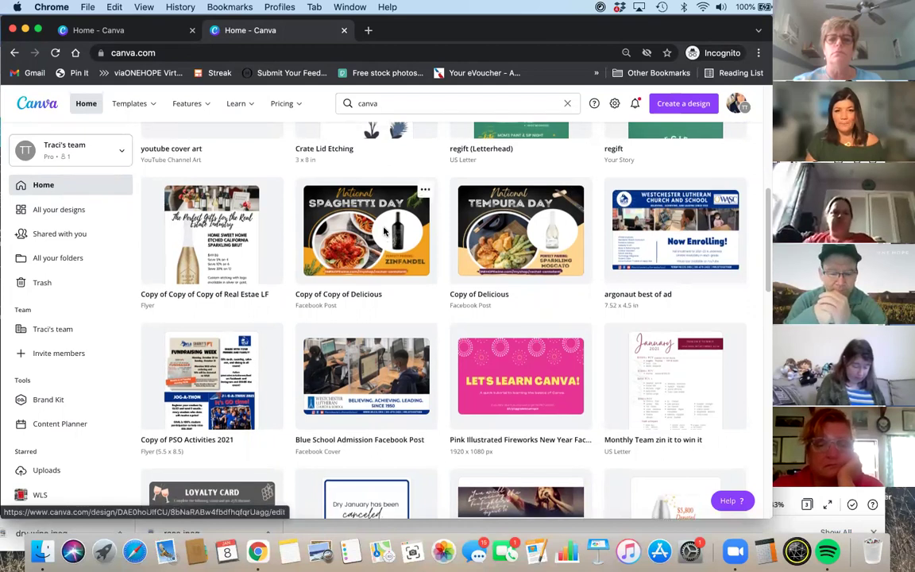
scroll(373, 224, up, 1)
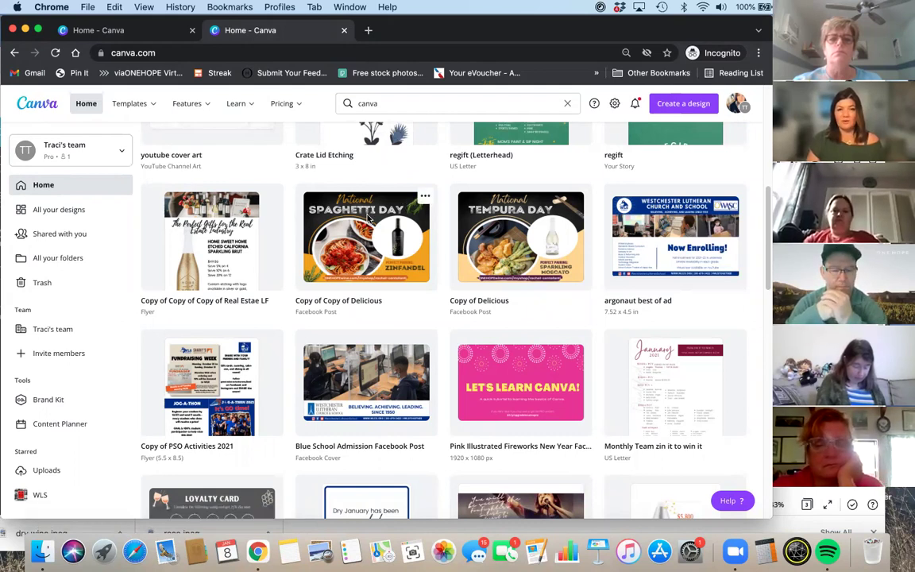
double_click(368, 218)
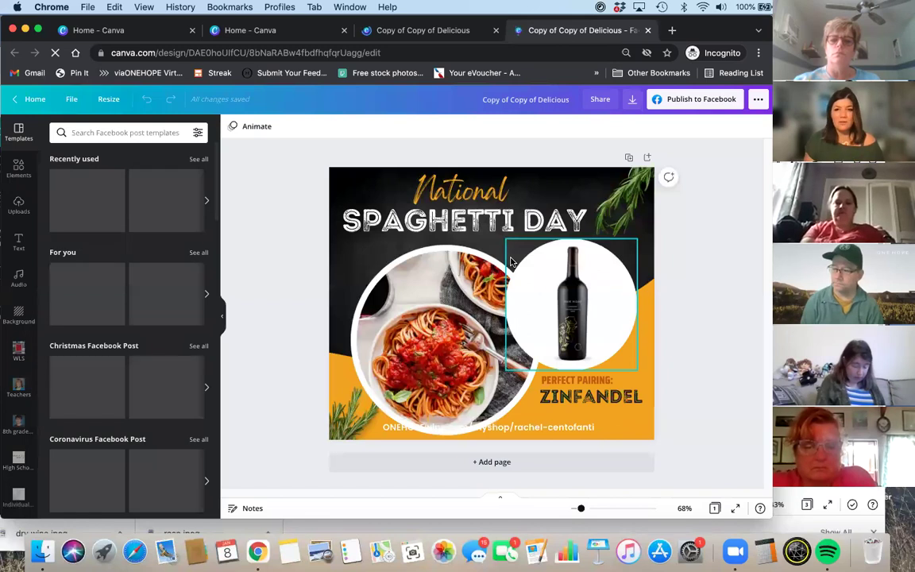
- Inspect the post's layers: background, orange band, National and SPAGHETTI DAY headings, spaghetti photo
click(655, 329)
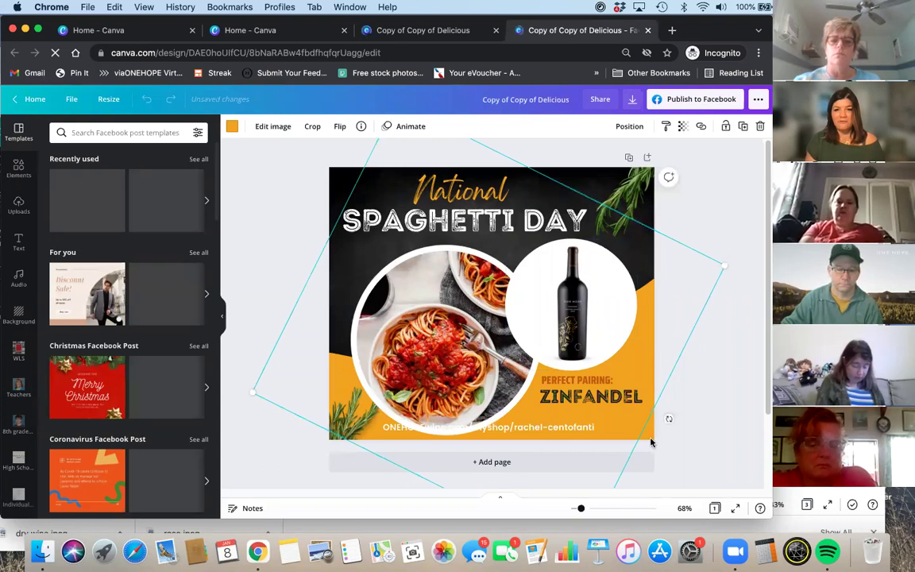
click(647, 351)
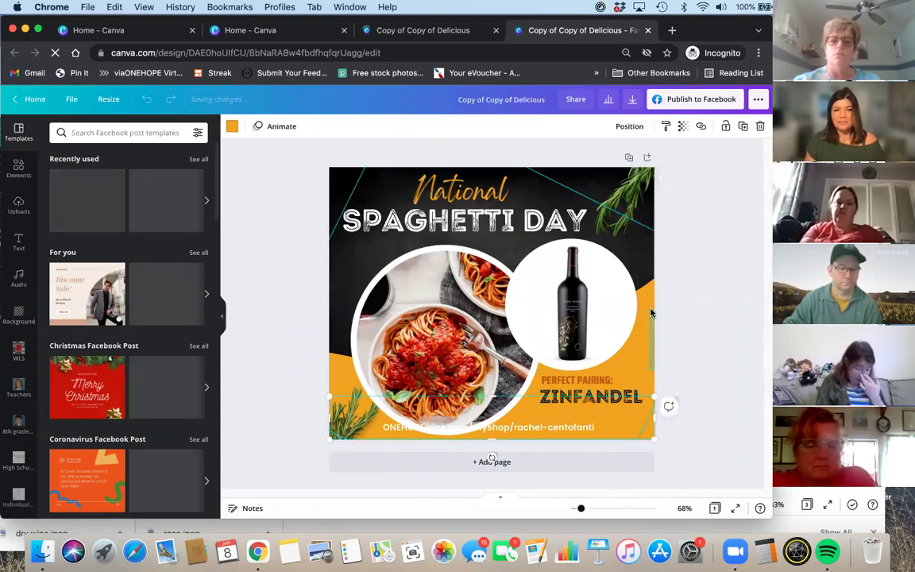
click(648, 173)
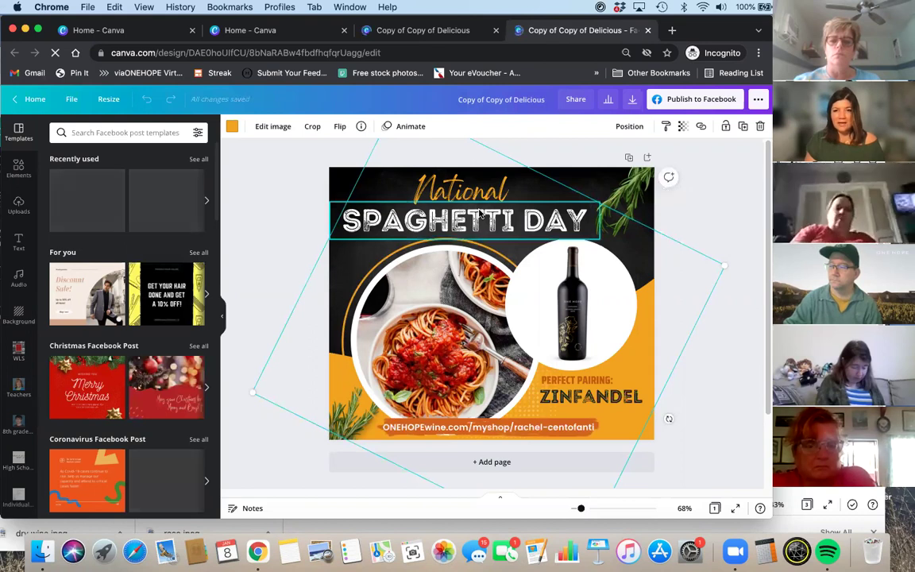
click(479, 214)
click(474, 191)
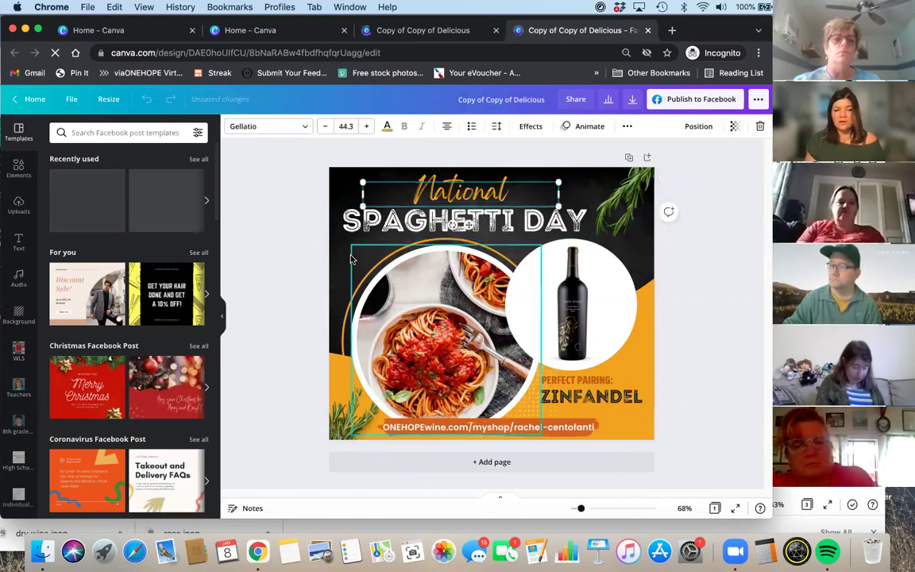
click(400, 315)
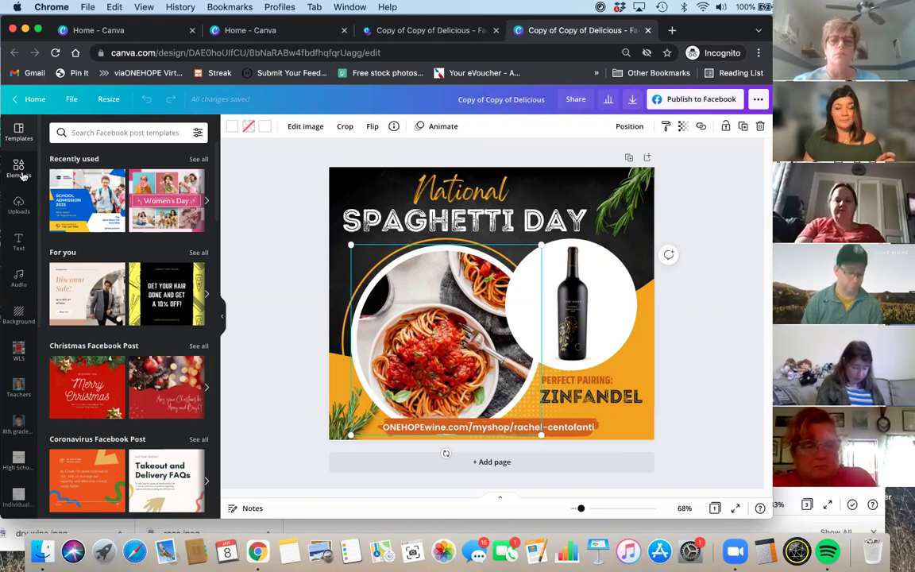
- Search the Elements library for 'cheesecake'
click(19, 170)
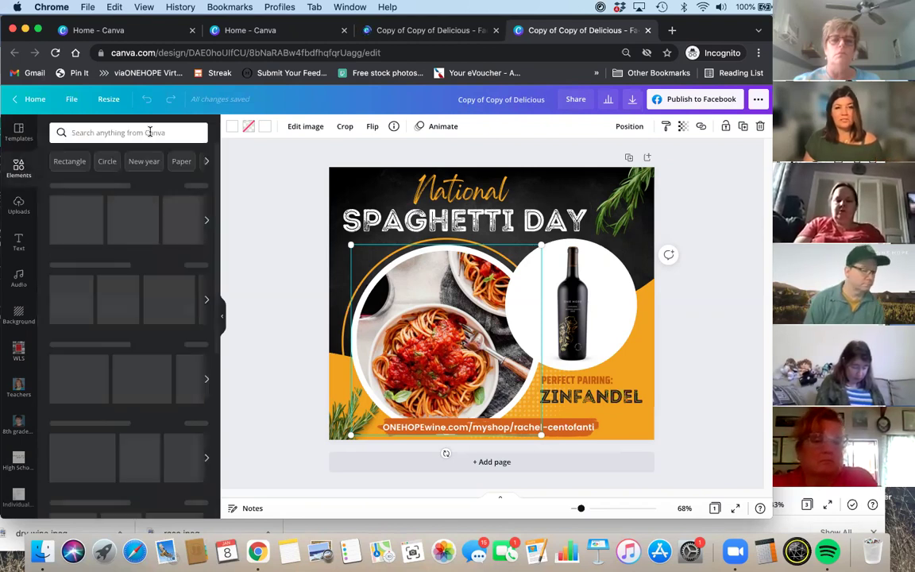
click(149, 132)
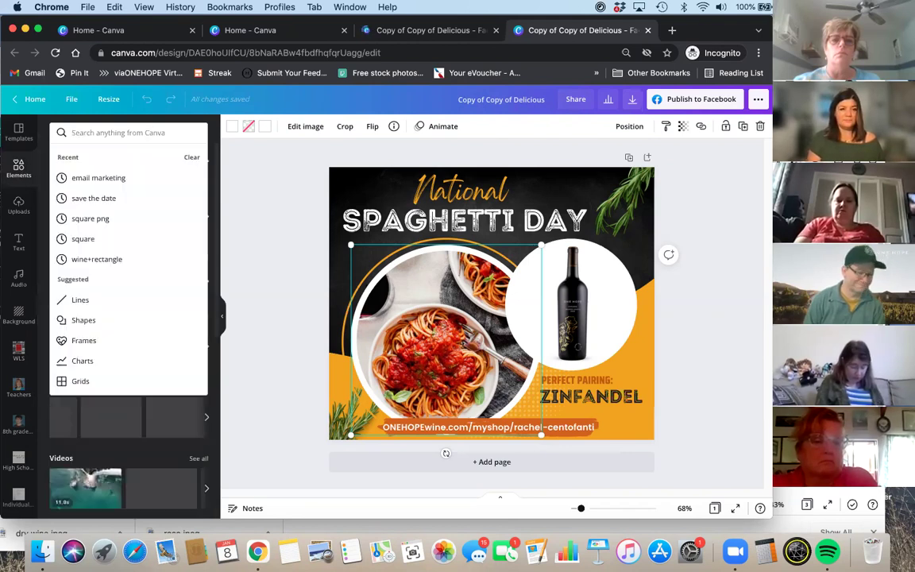
text(c)
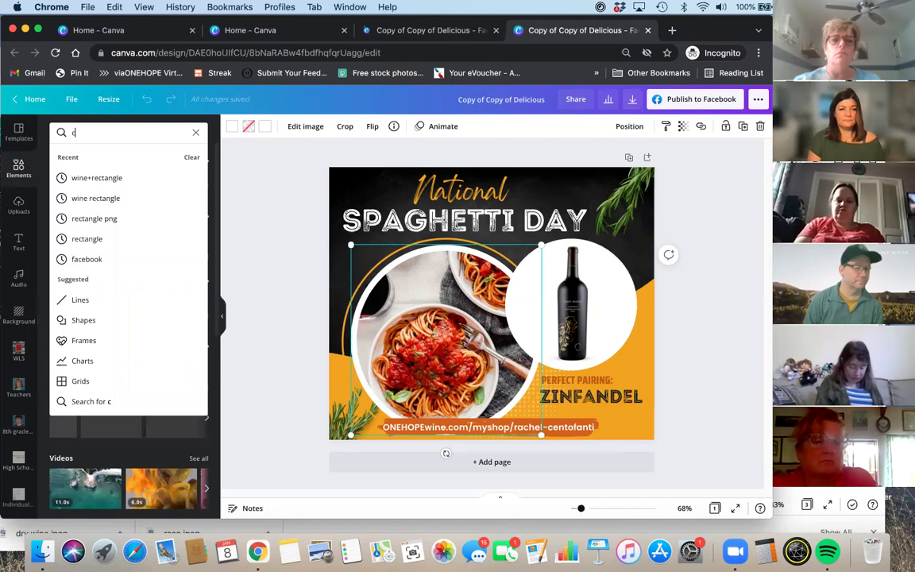
text(heesecake)
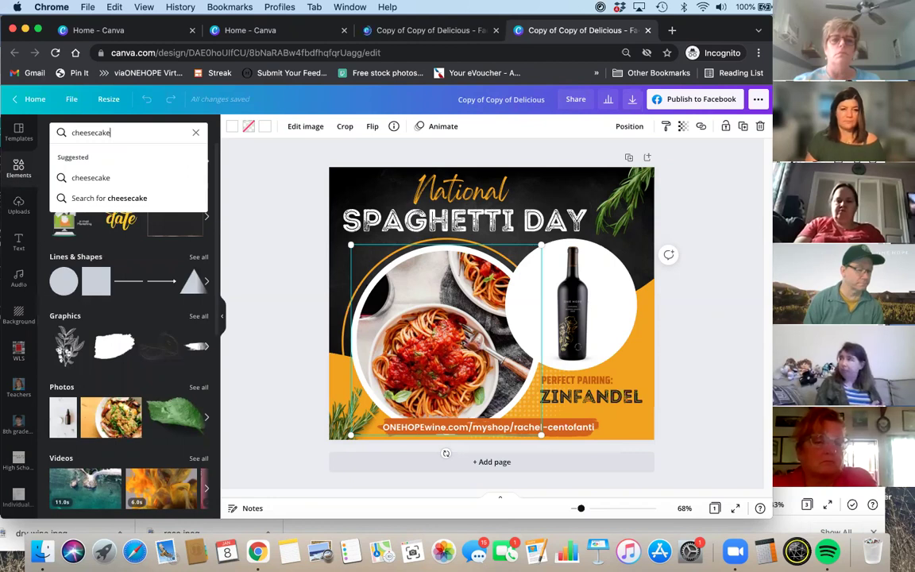
key(Return)
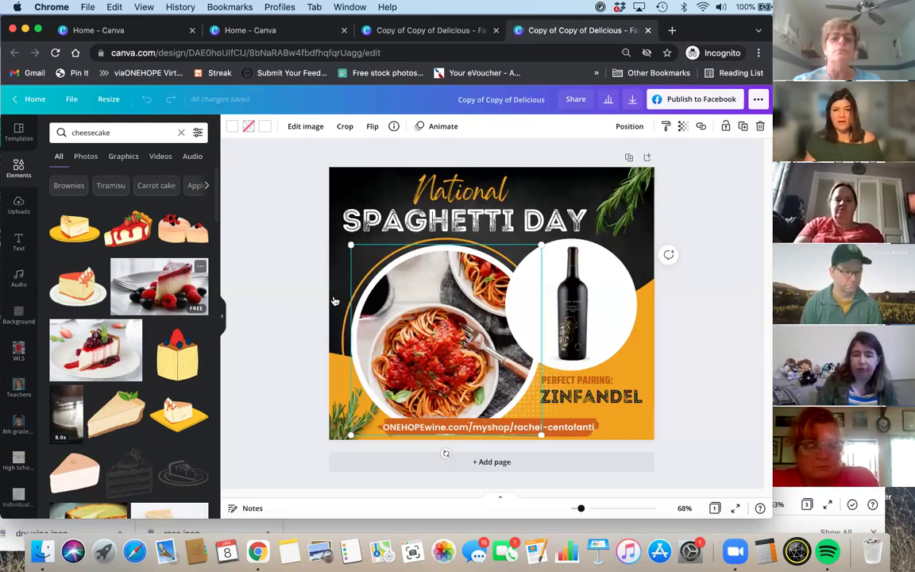
- Drop the cheesecake photo into the left circle and crop it to frame the slice and berries
drag(158, 286, 393, 304)
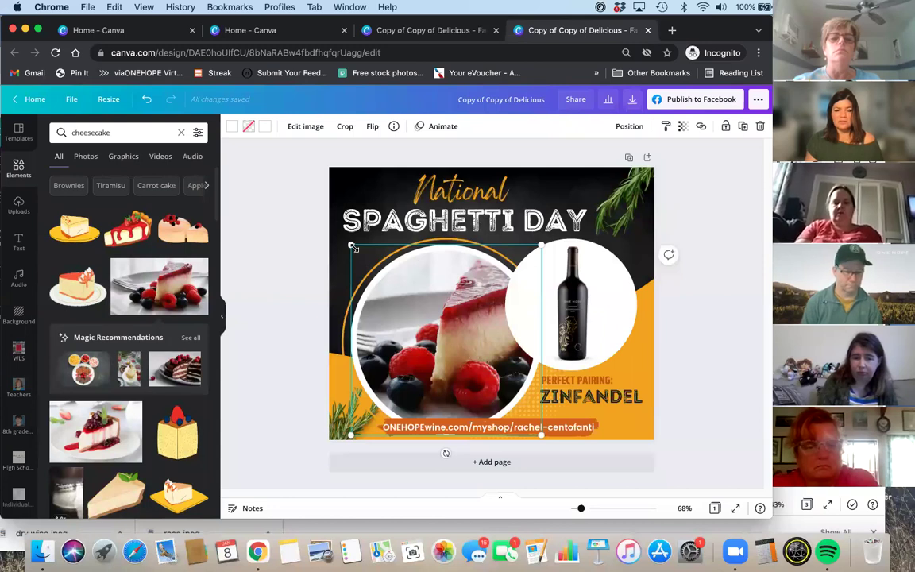
click(347, 126)
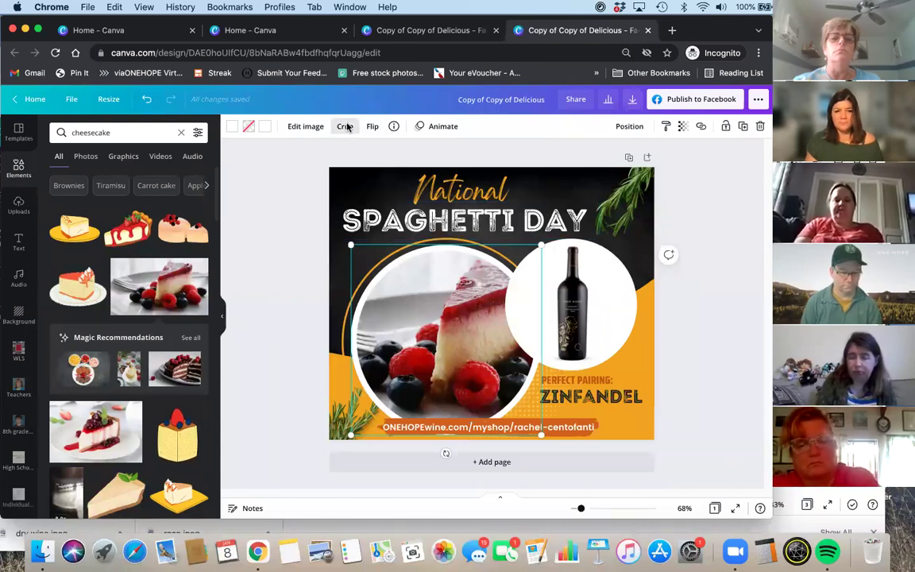
drag(378, 292, 400, 330)
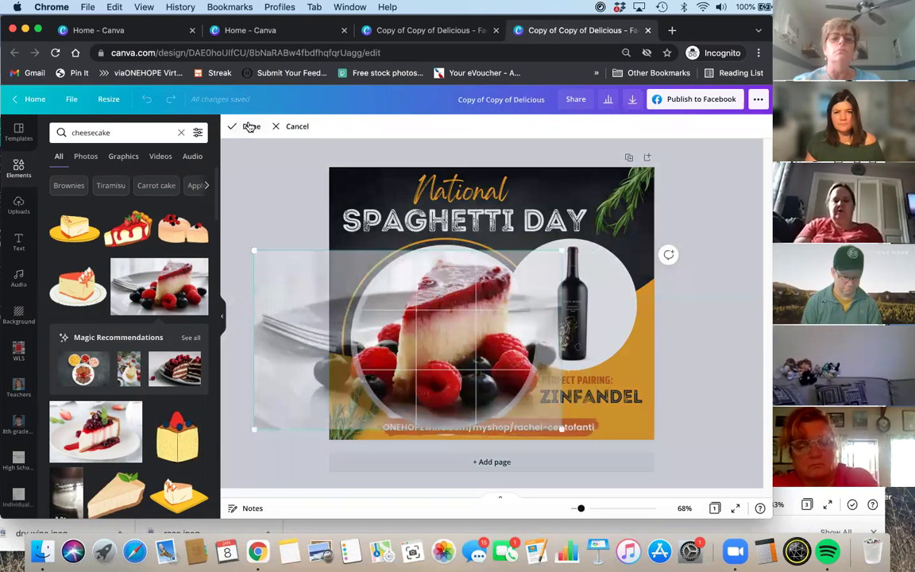
click(250, 126)
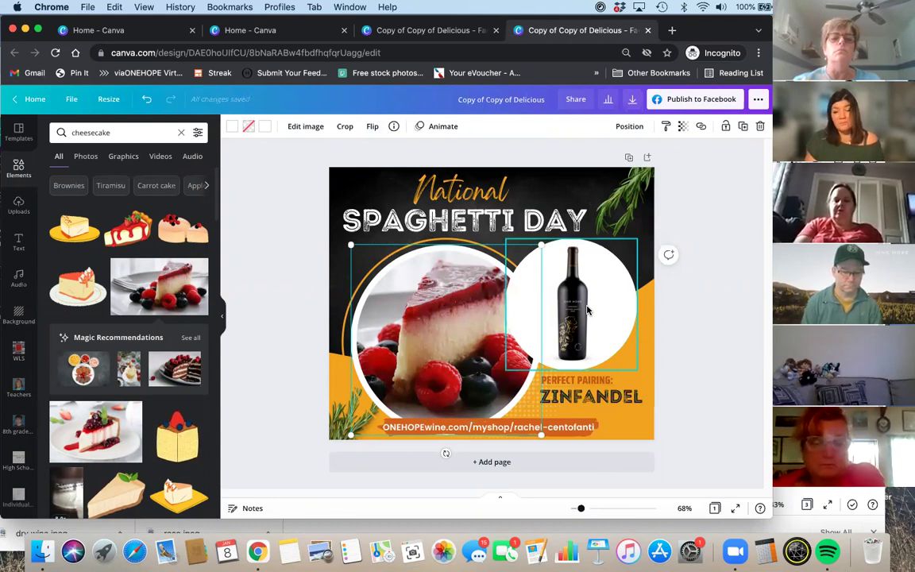
- Select the right-circle wine bottle and scroll the uploaded images to the wine-bottle group photos
click(587, 309)
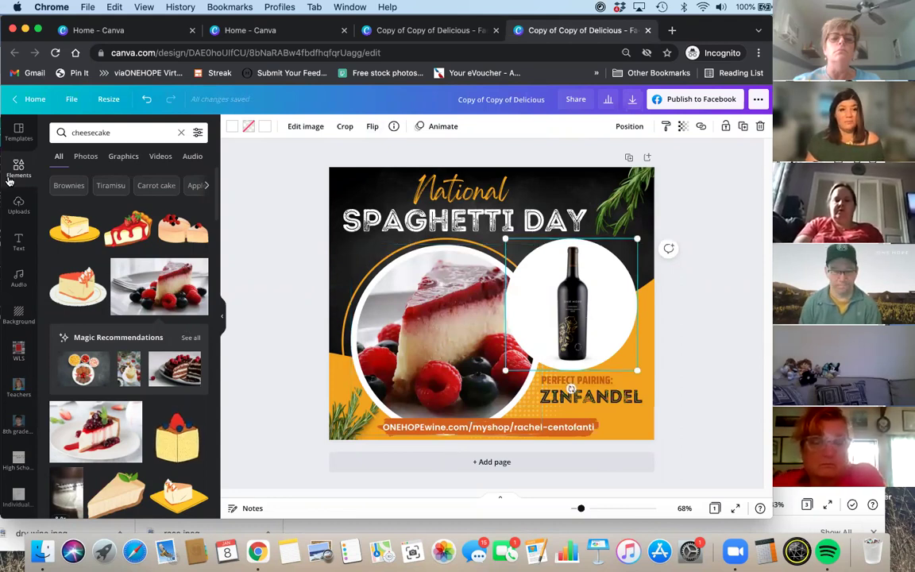
scroll(67, 195, down, 1)
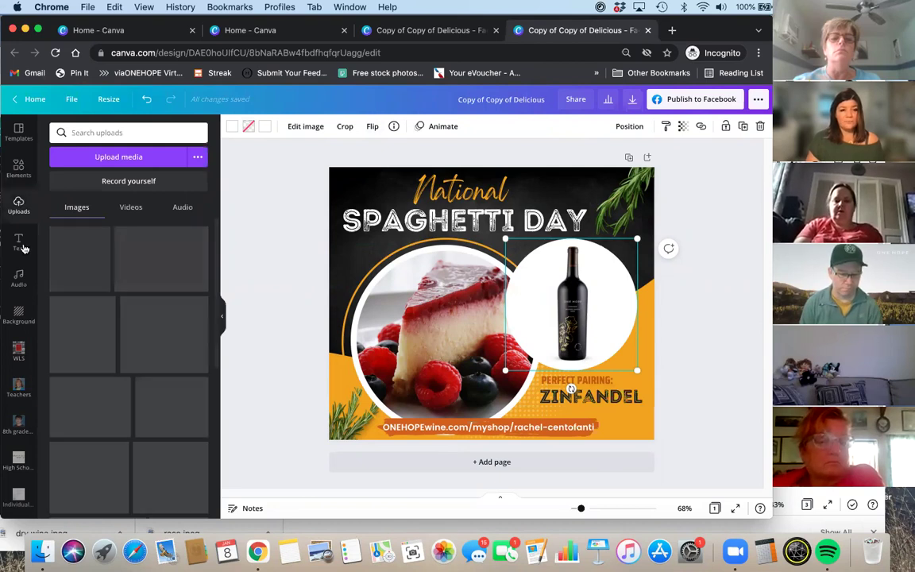
scroll(25, 249, down, 2)
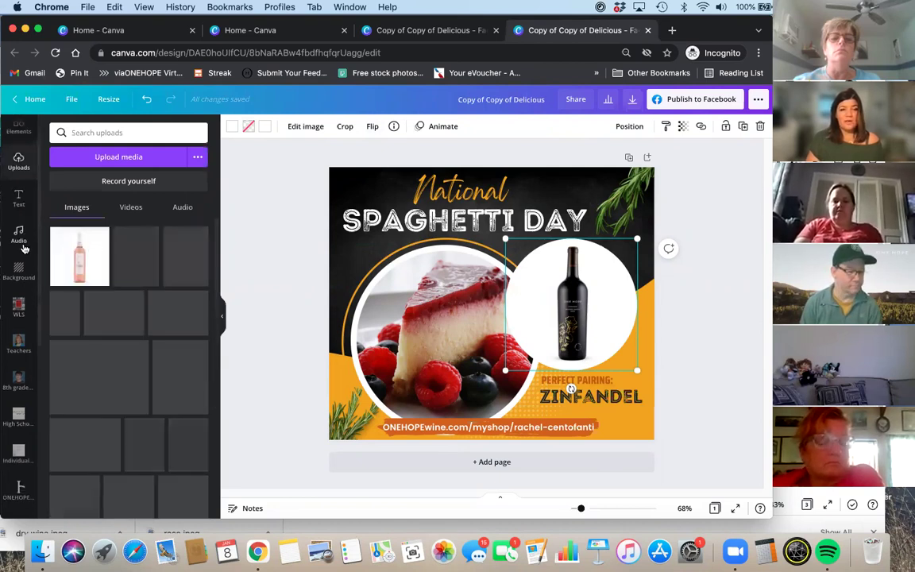
scroll(24, 250, down, 1)
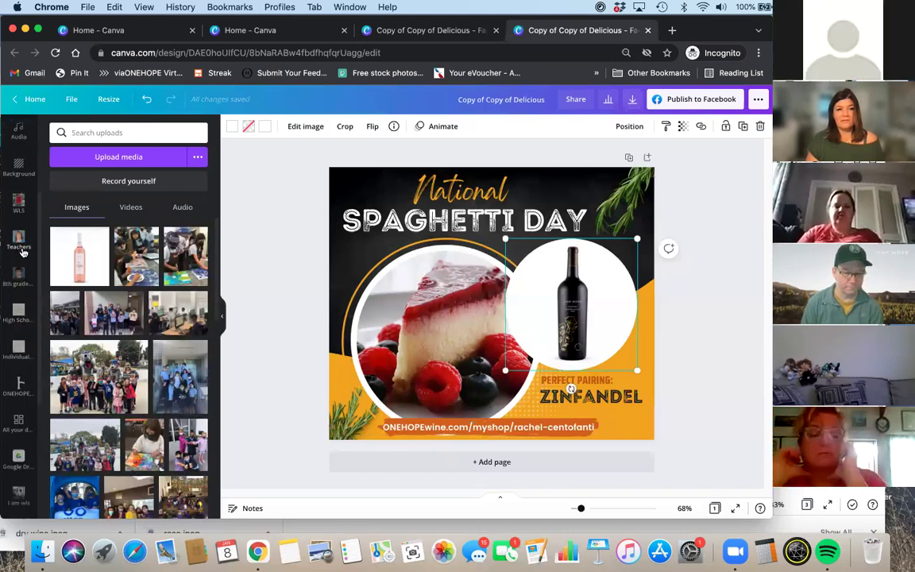
scroll(25, 318, down, 3)
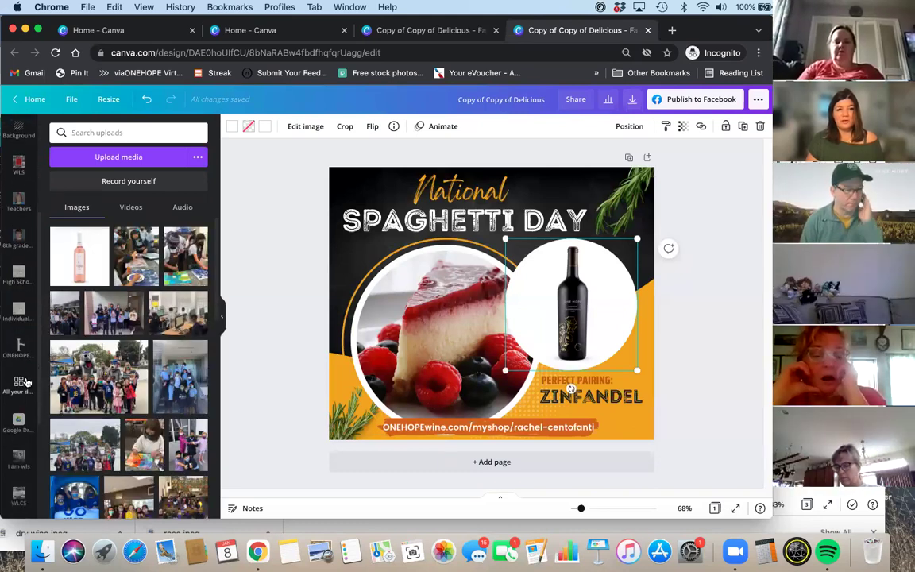
scroll(27, 382, down, 3)
scroll(26, 382, down, 2)
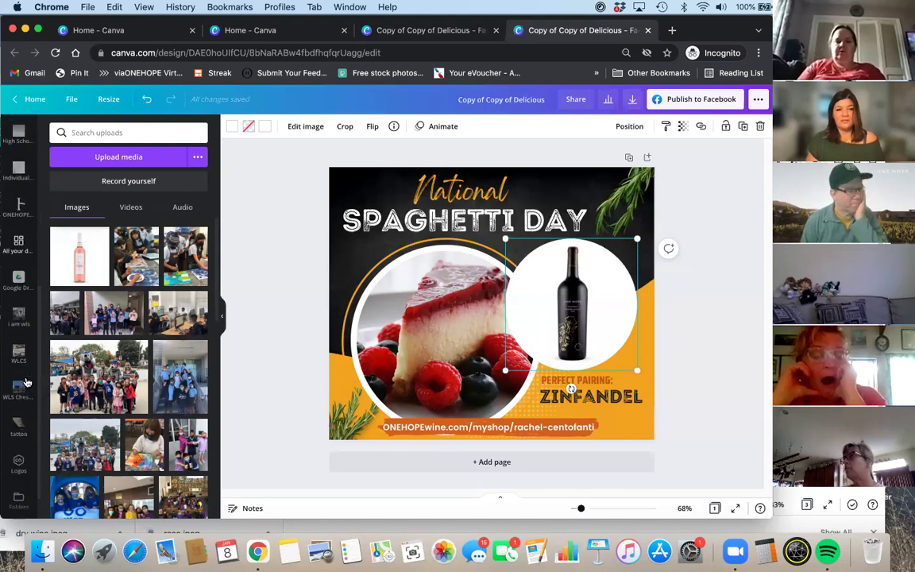
scroll(26, 382, down, 1)
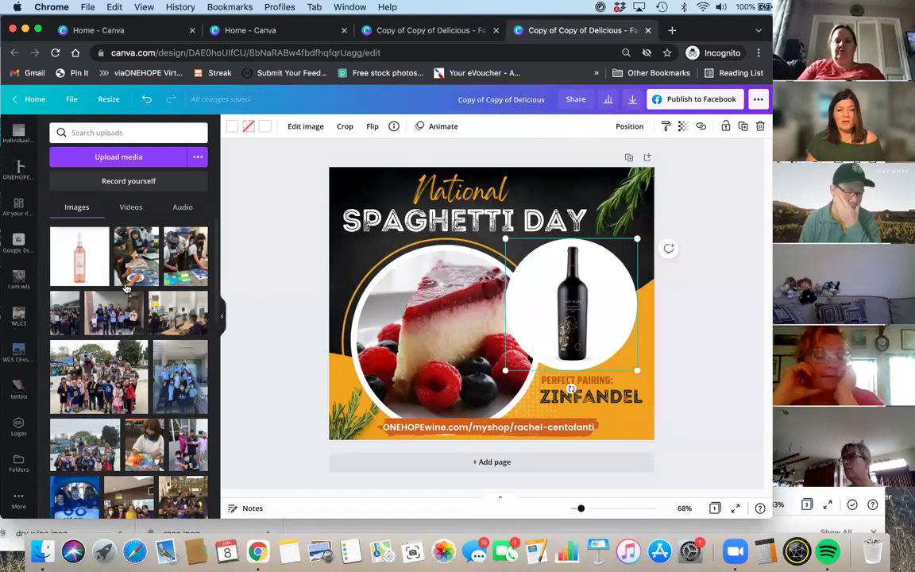
scroll(125, 287, down, 2)
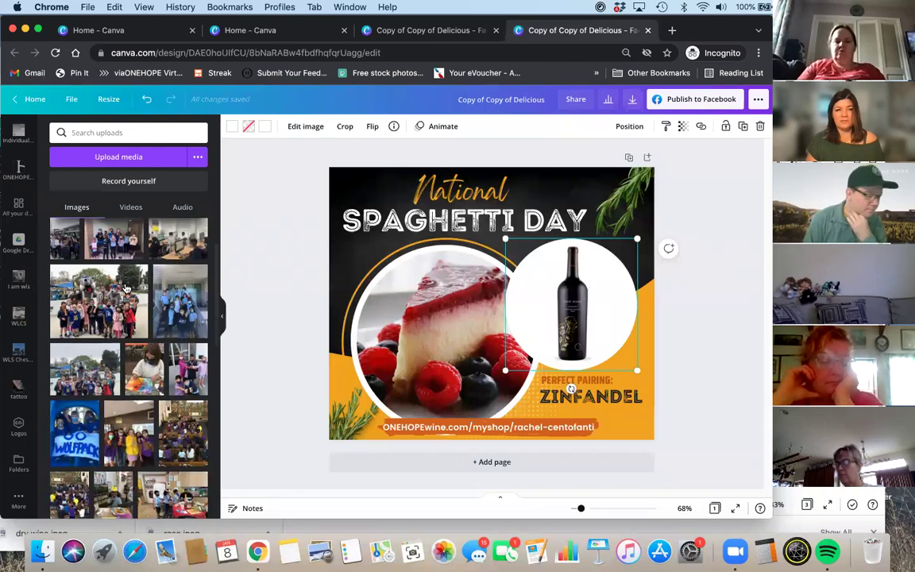
scroll(125, 288, down, 3)
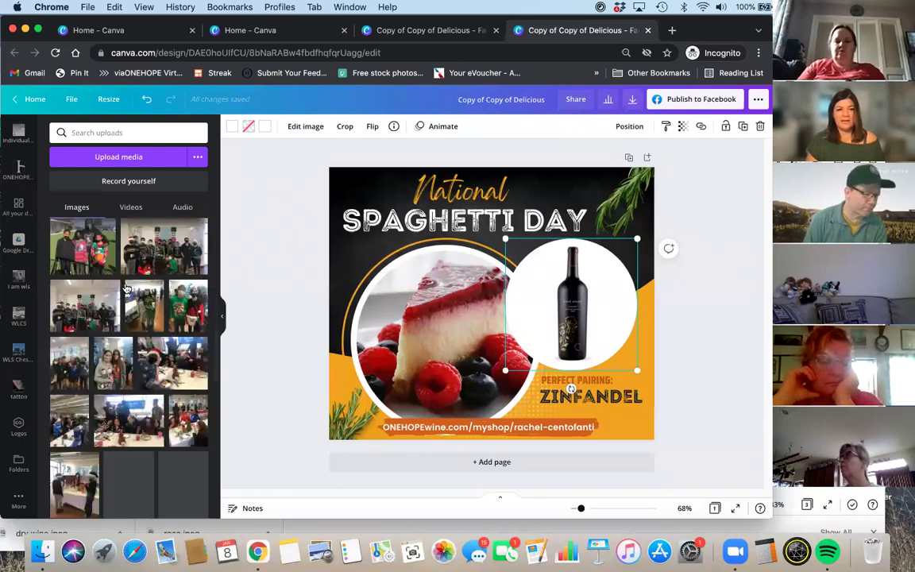
scroll(126, 287, down, 3)
scroll(126, 288, down, 3)
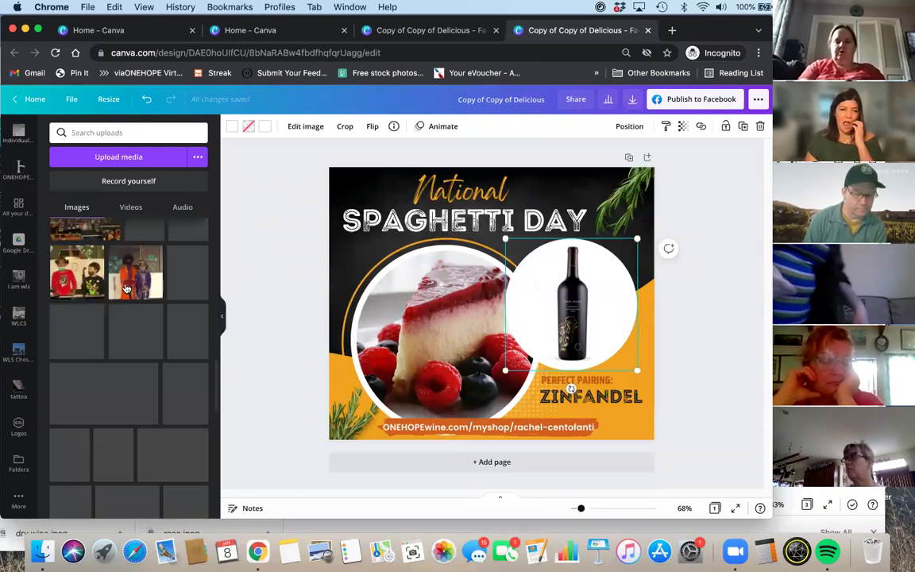
scroll(126, 288, down, 3)
scroll(125, 285, down, 3)
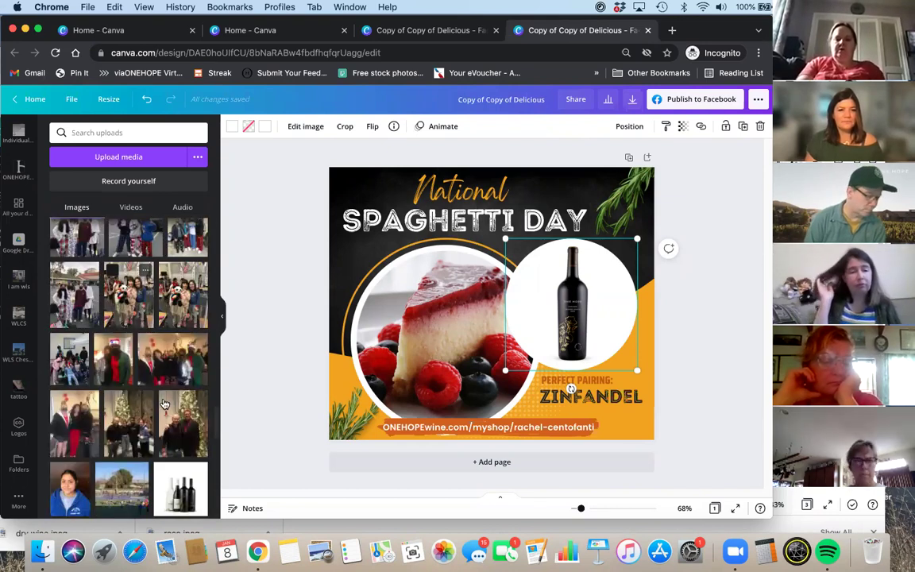
scroll(181, 430, down, 1)
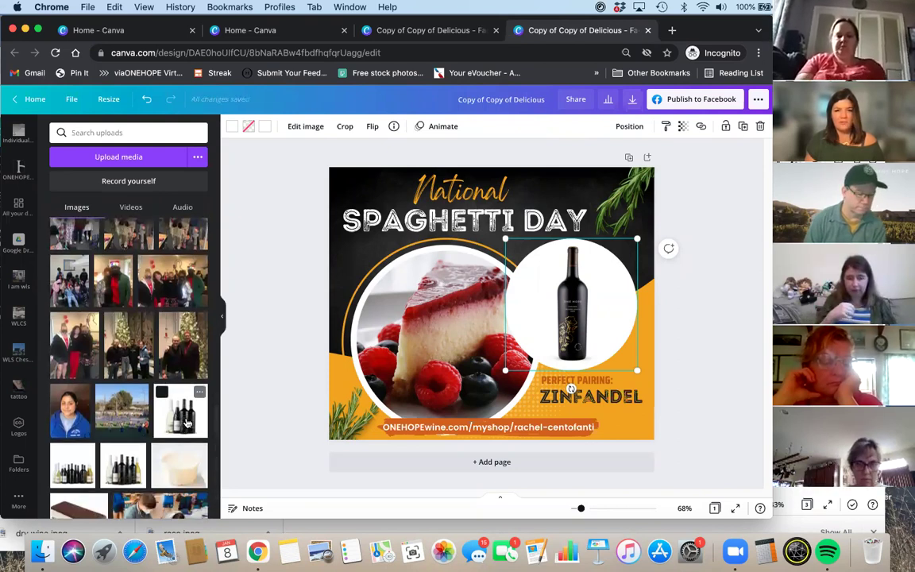
- Replace the single bottle in the right circle with the four-bottle wine group photo
drag(187, 424, 577, 270)
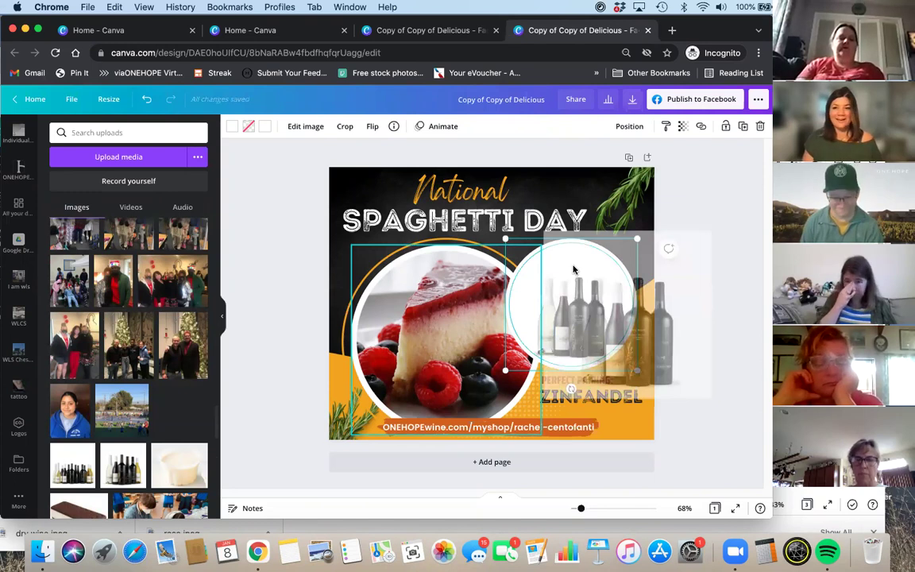
drag(573, 270, 574, 270)
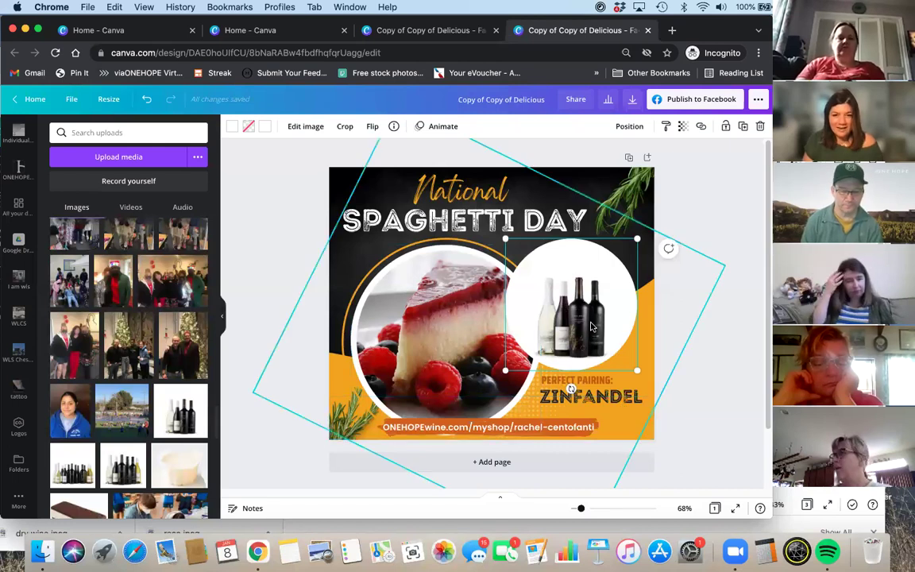
click(611, 401)
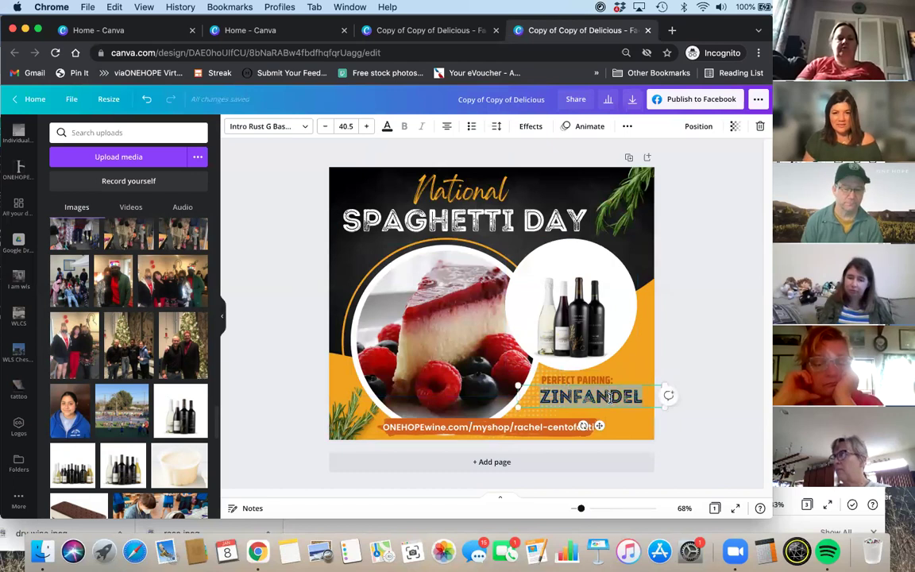
- Change the pairing word ZINFANDEL under PERFECT PAIRING to 'SWEET PACK'
double_click(610, 400)
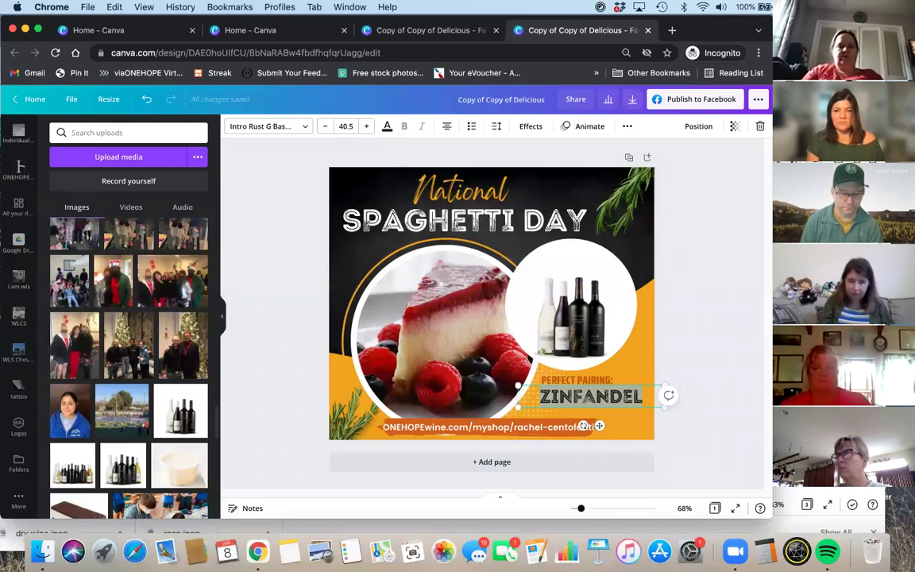
text(SWE)
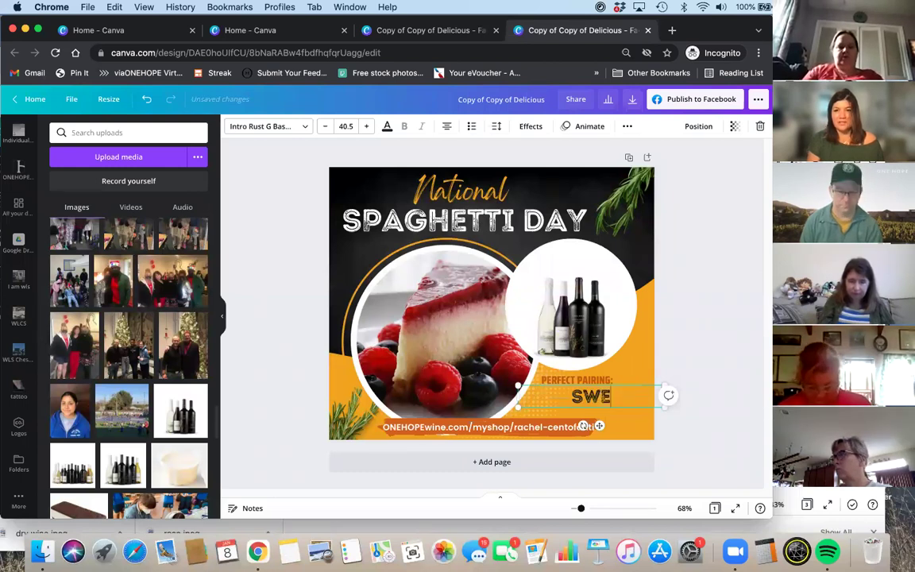
text(ET PACK)
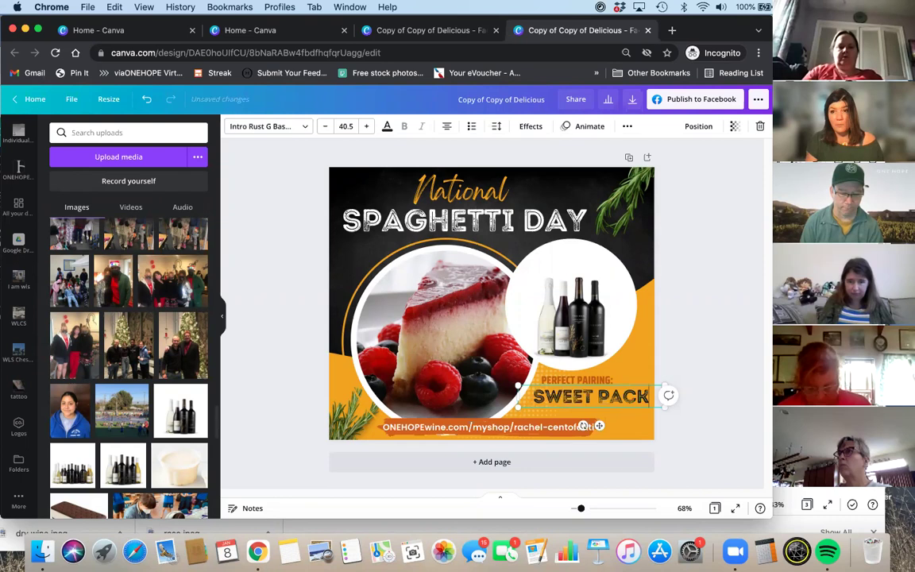
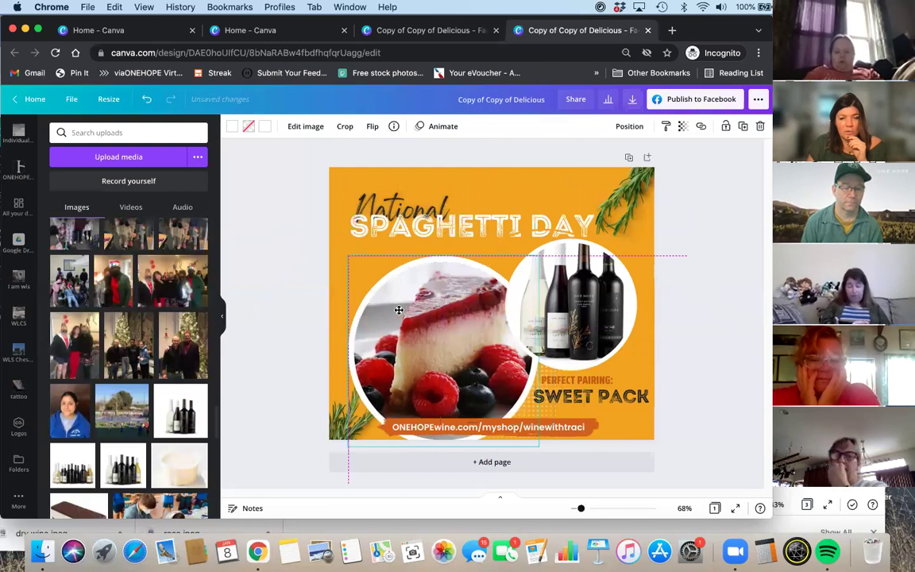
- Settle the cheesecake photo into its circle and select the orange shape behind the photos
drag(399, 310, 398, 309)
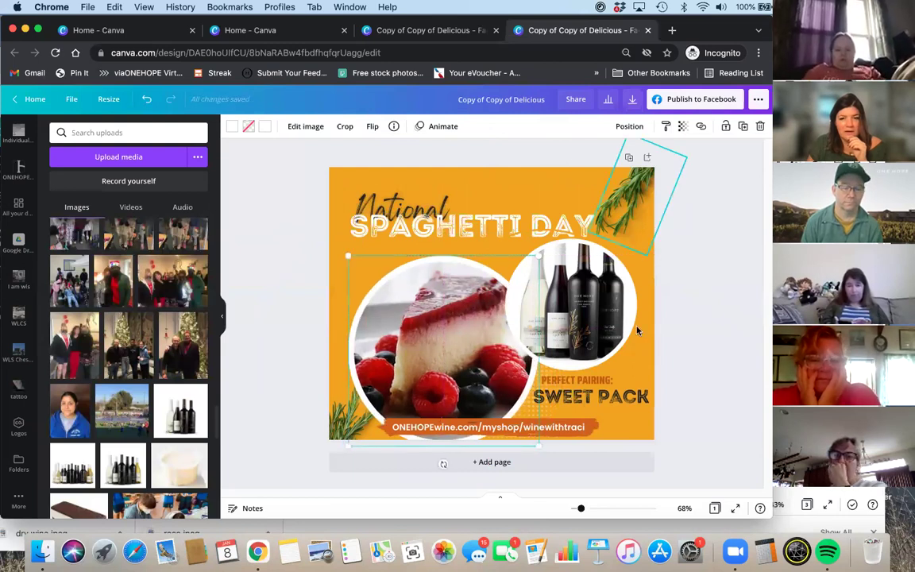
scroll(587, 294, down, 2)
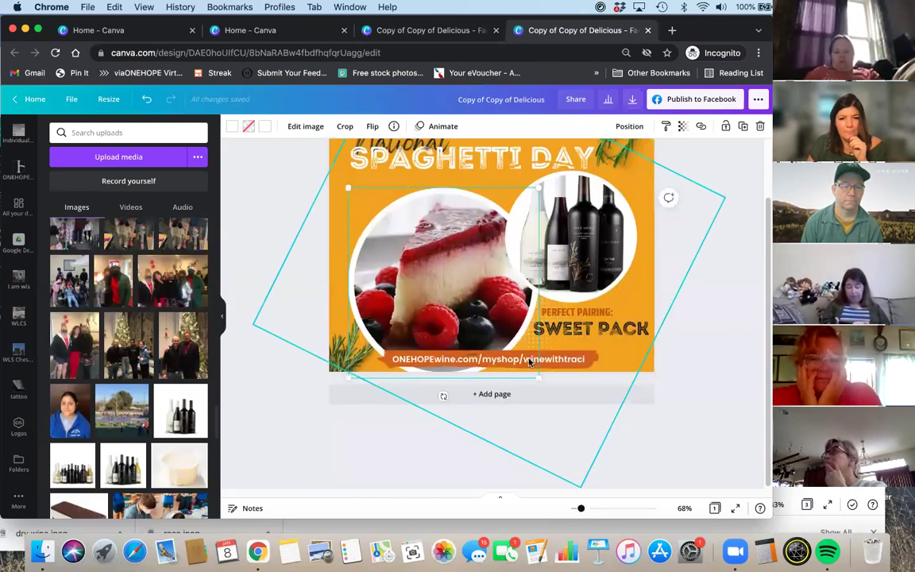
scroll(475, 322, up, 2)
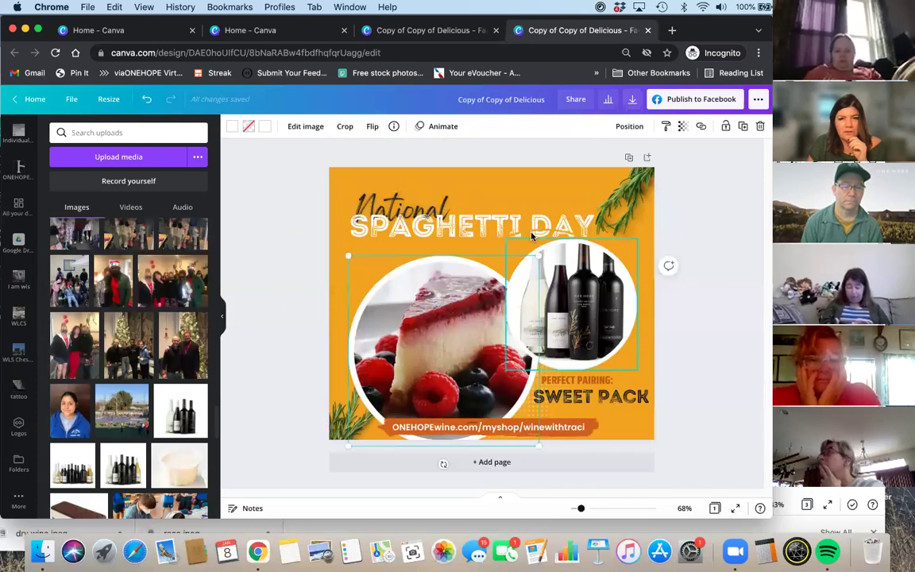
drag(531, 231, 414, 254)
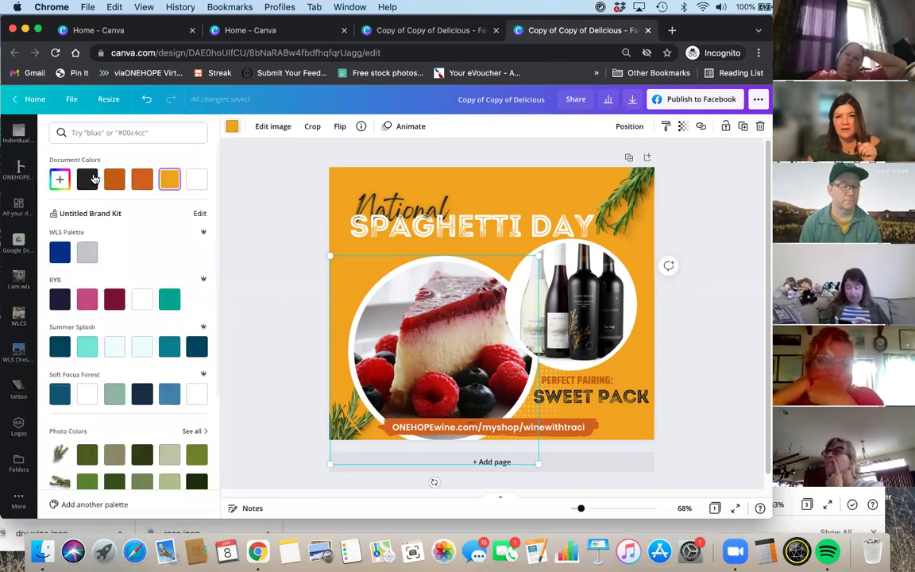
- Turn the hidden ring black and enlarge it, then delete it and select the cheesecake photo
click(92, 178)
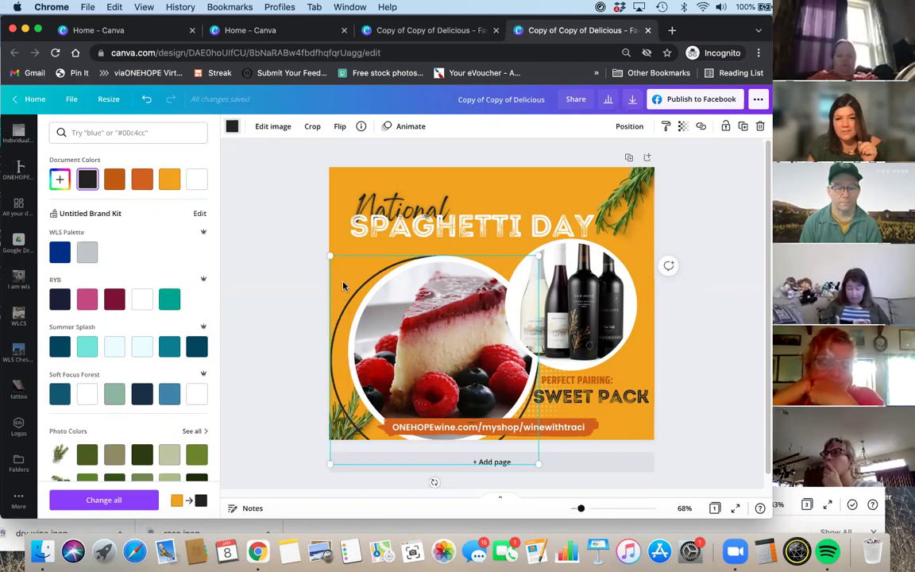
scroll(343, 286, down, 1)
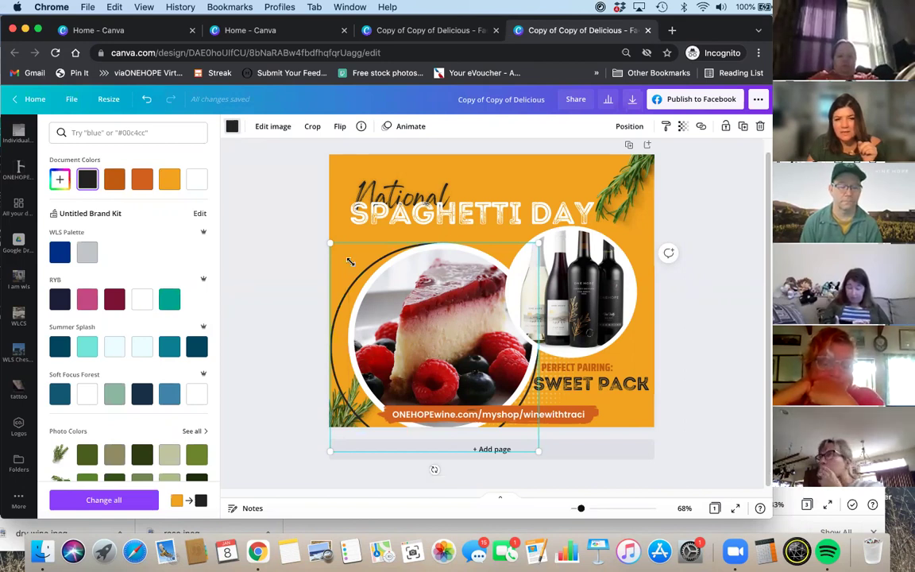
mouse_move(350, 265)
mouse_down()
mouse_move(336, 269)
mouse_move(344, 261)
mouse_move(351, 271)
mouse_up()
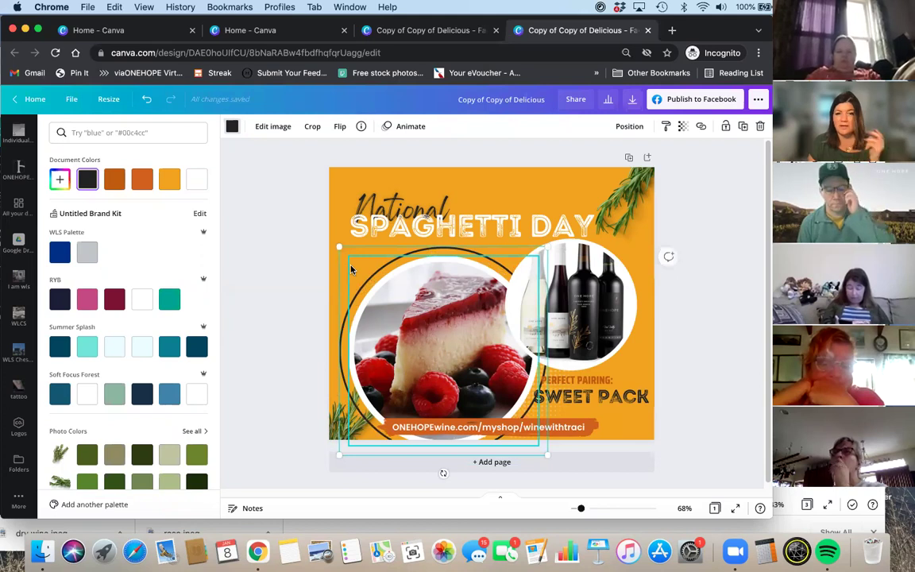
key(Delete)
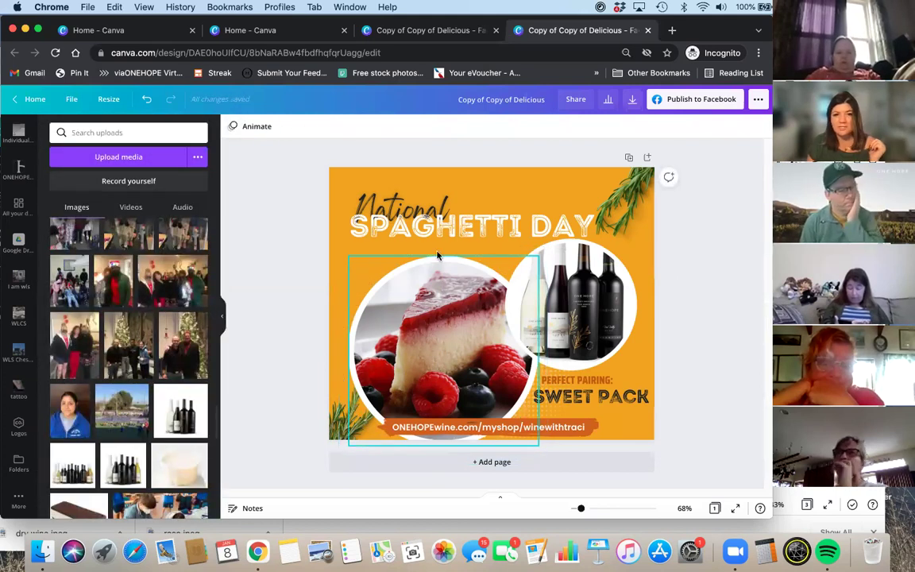
click(435, 264)
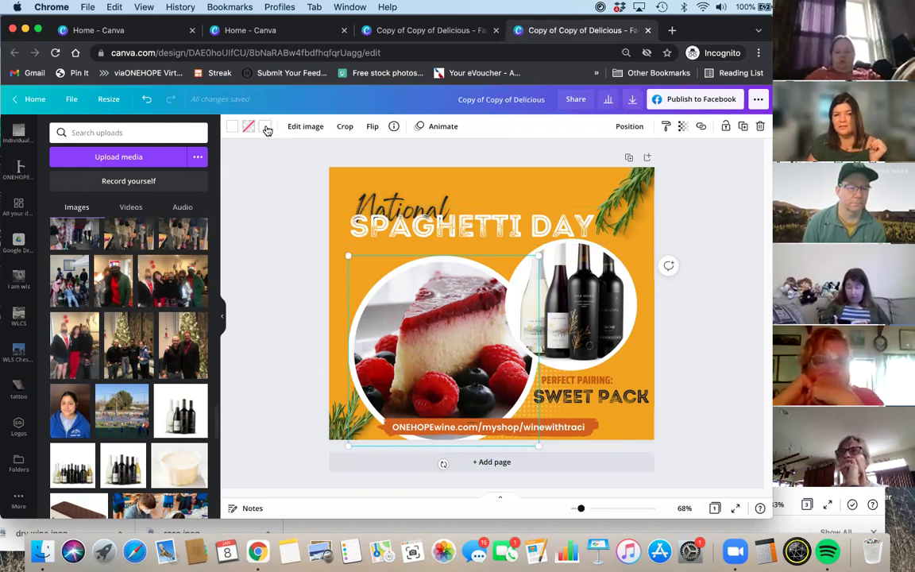
click(266, 127)
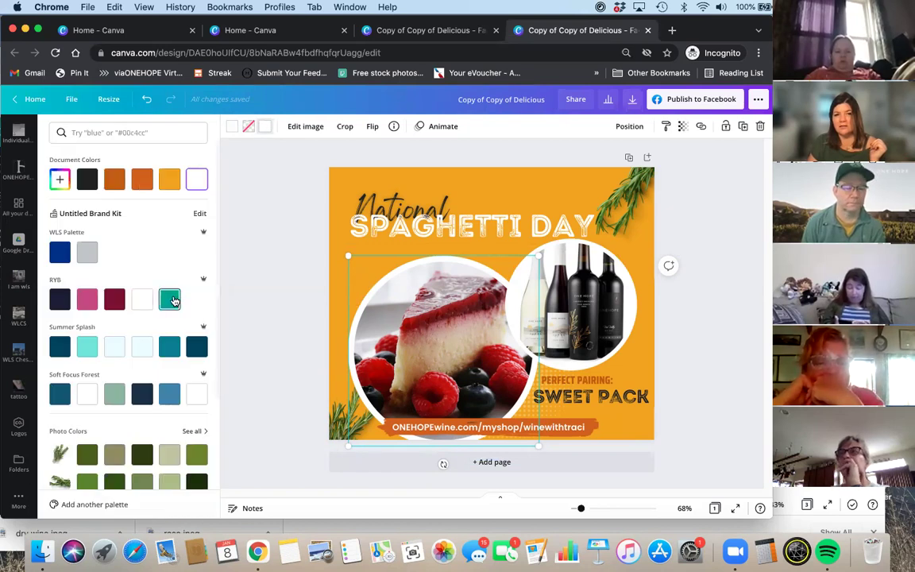
click(170, 299)
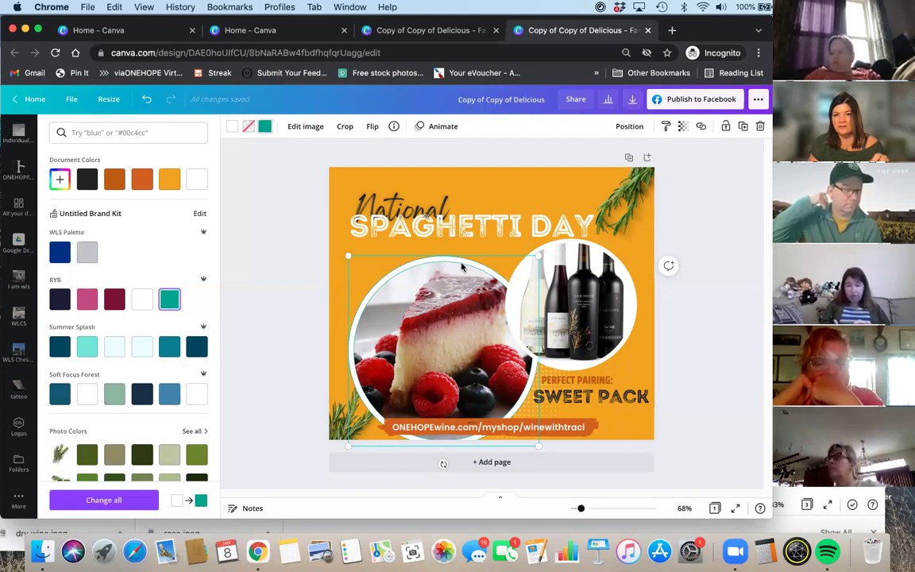
click(85, 179)
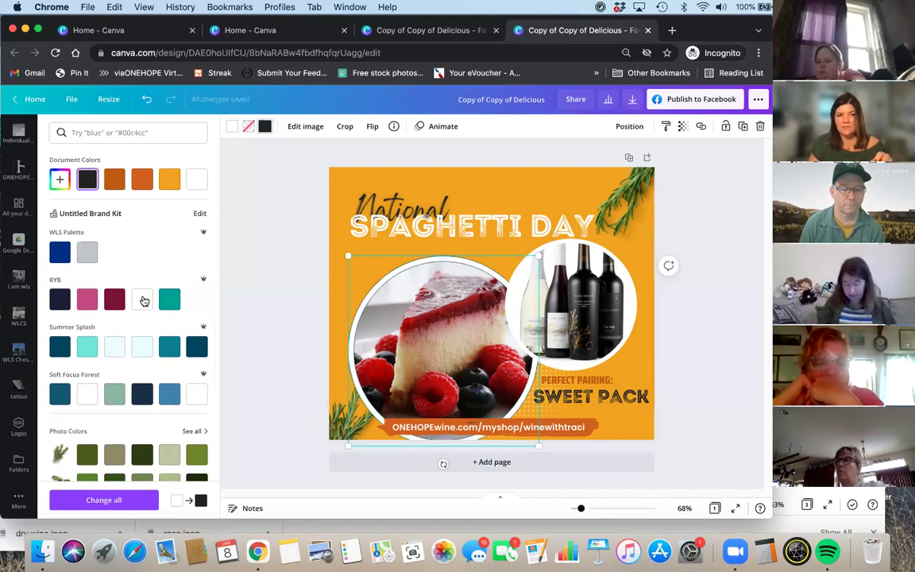
click(142, 299)
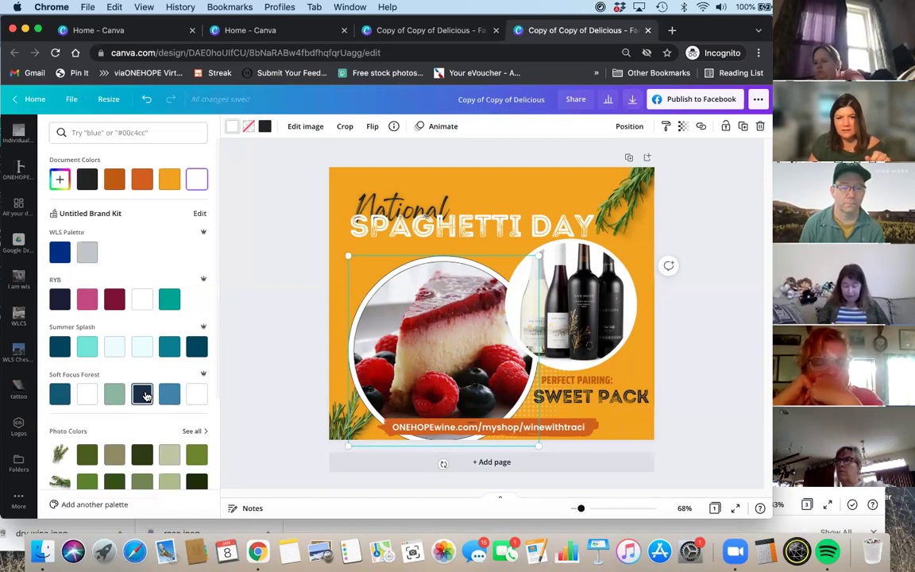
click(142, 394)
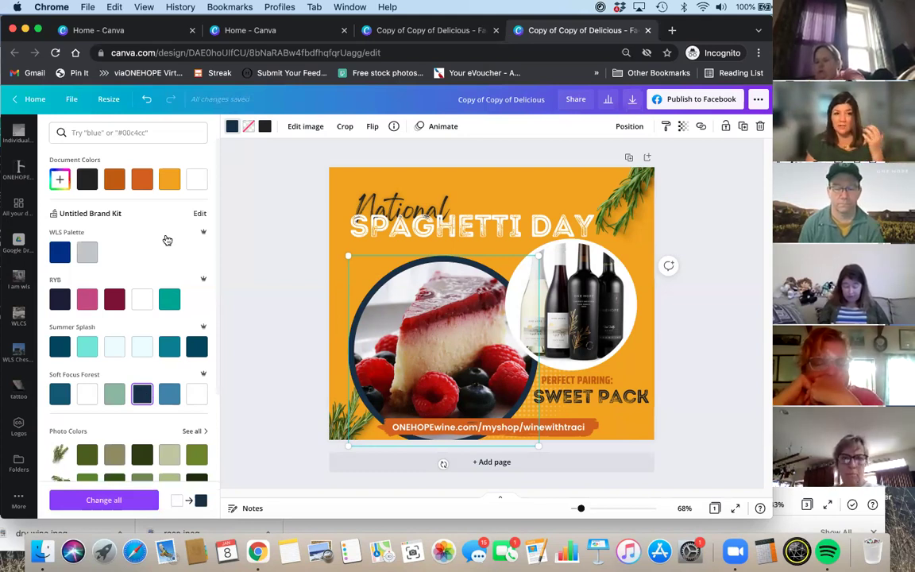
click(197, 181)
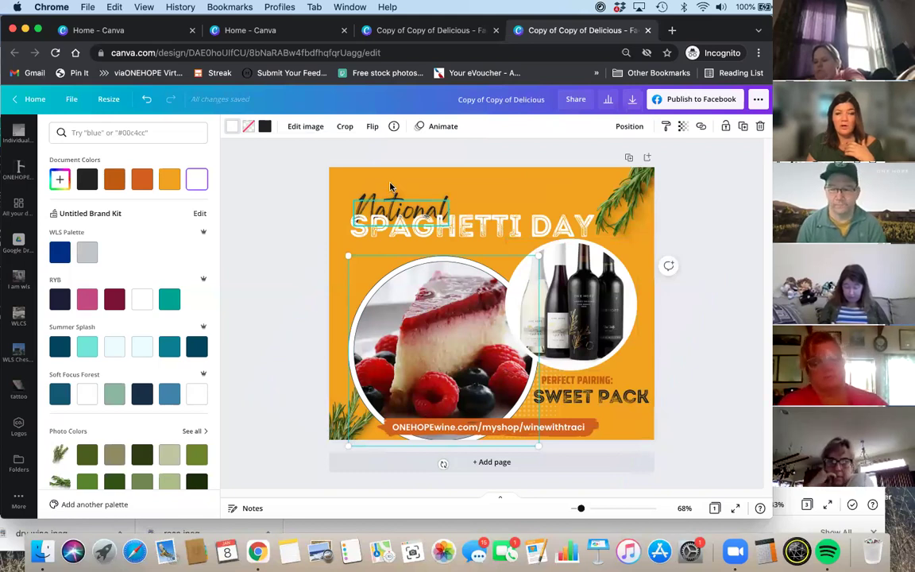
click(390, 186)
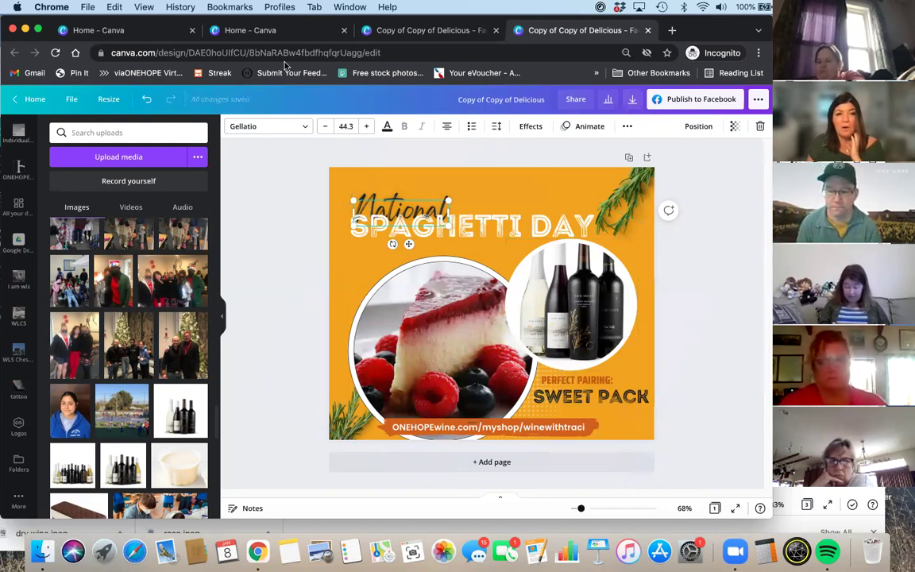
- Replace SPAGHETTI with CHEESECAKE and widen the headline so CHEESECAKE DAY fits one line
click(679, 157)
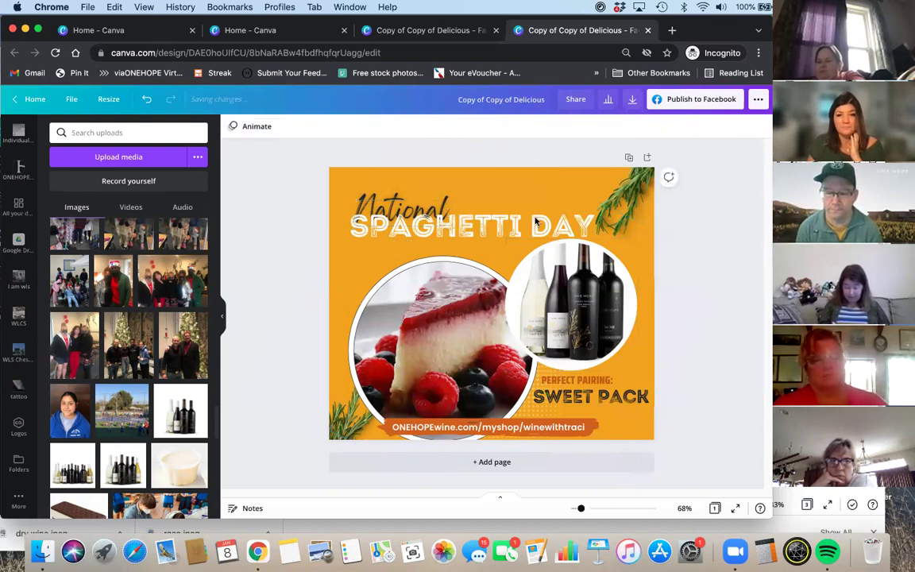
click(480, 228)
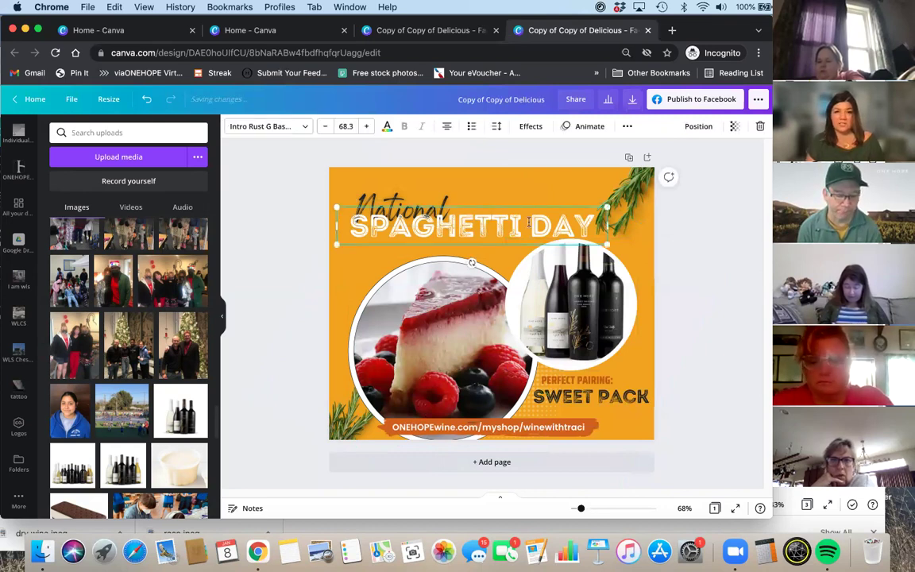
double_click(437, 227)
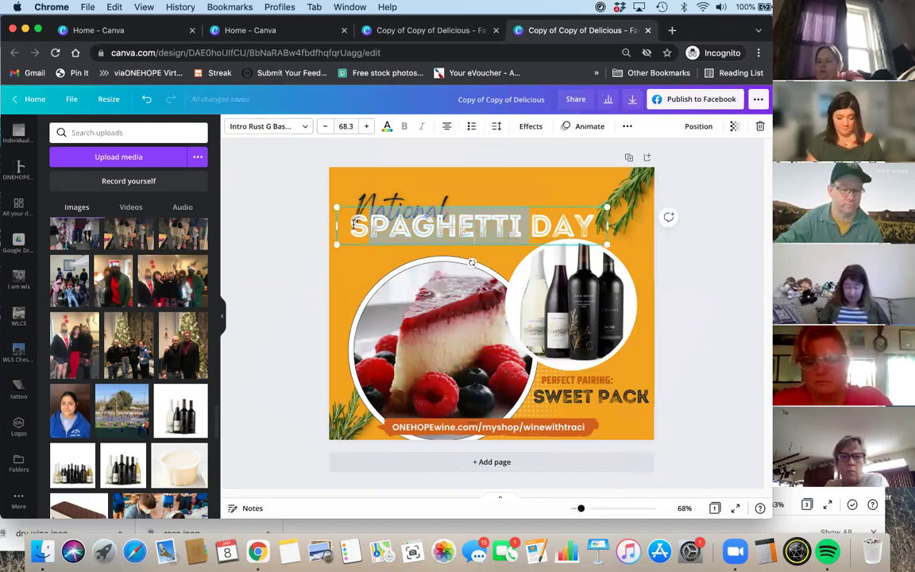
text(C)
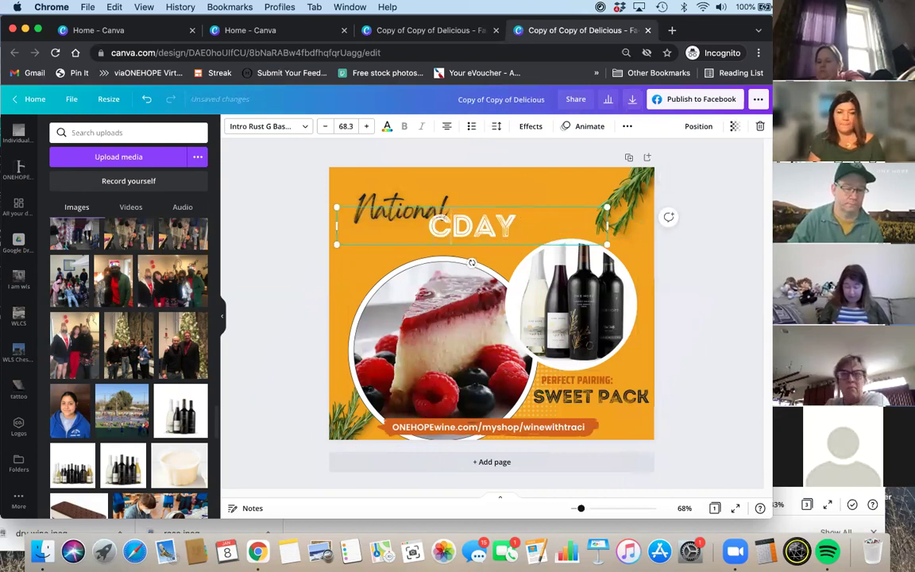
text(HEESECA)
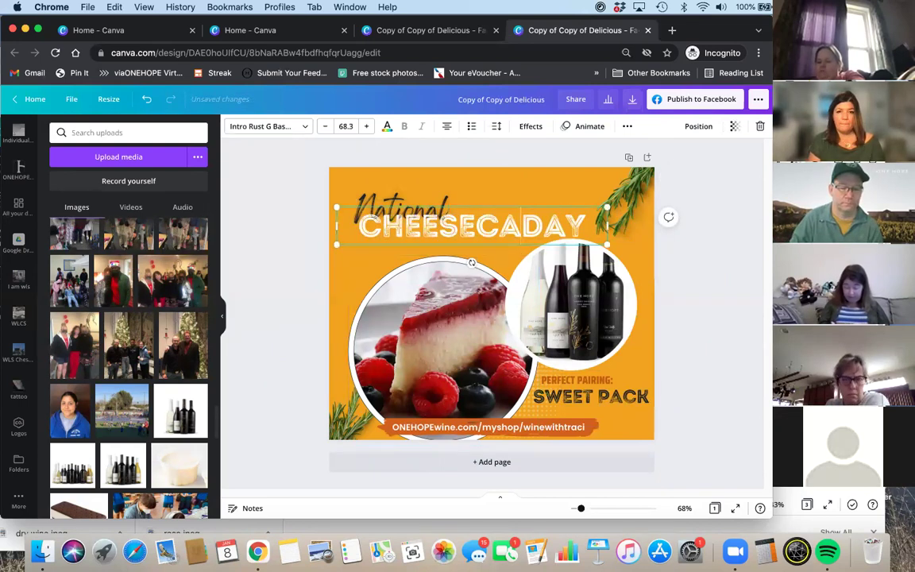
text(KE)
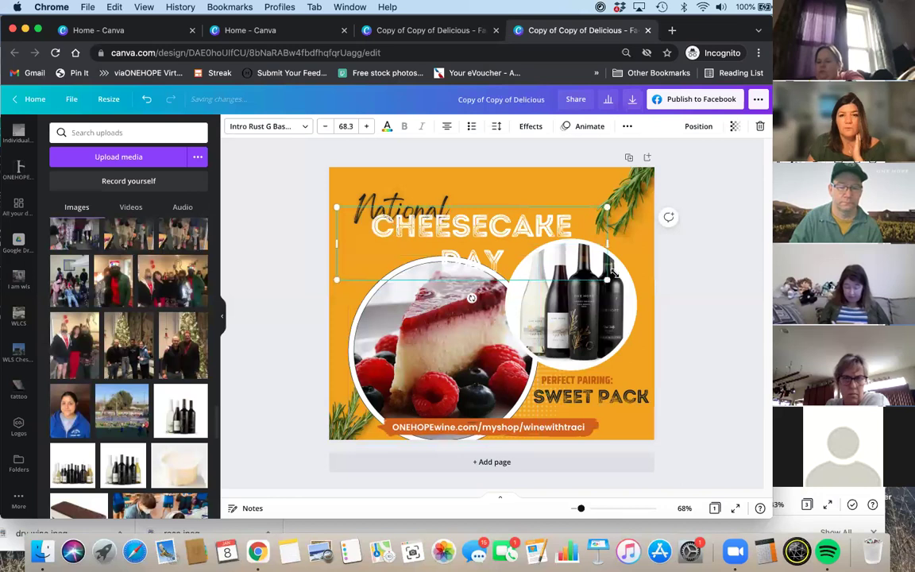
drag(607, 275, 597, 233)
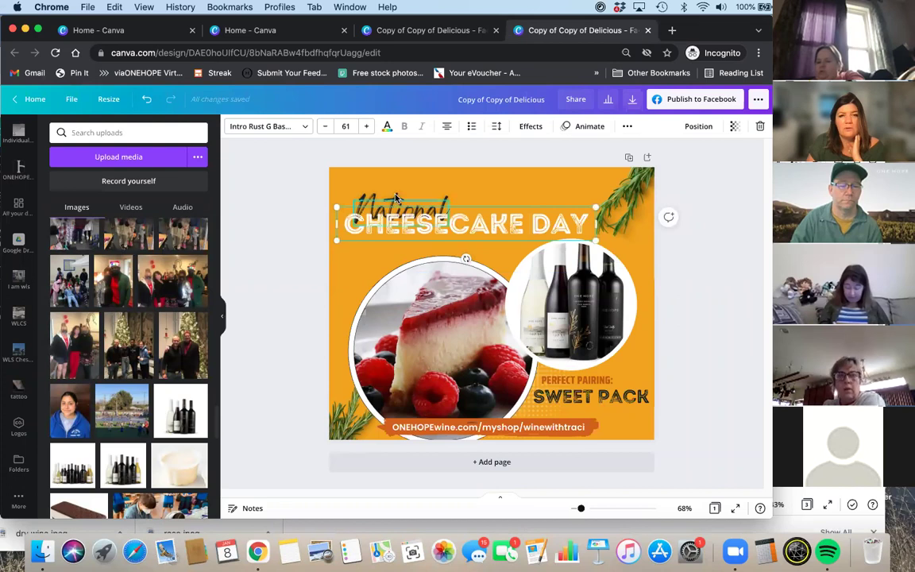
- Move the National script text just above the headline
click(396, 198)
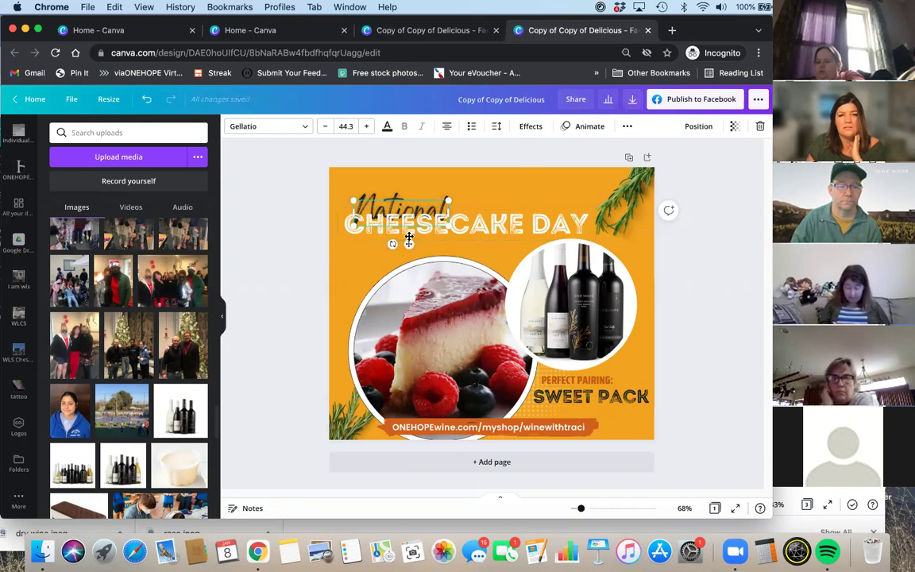
drag(409, 237, 405, 231)
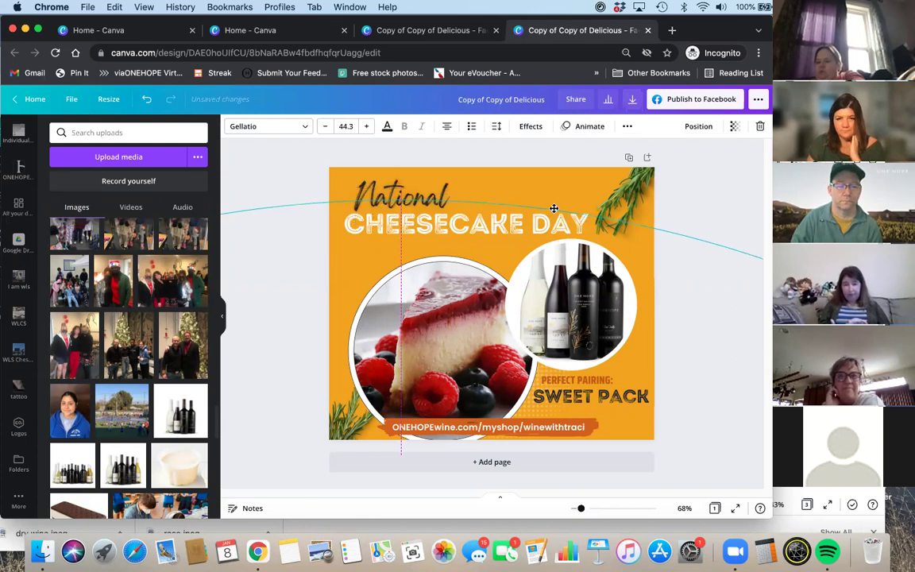
click(680, 273)
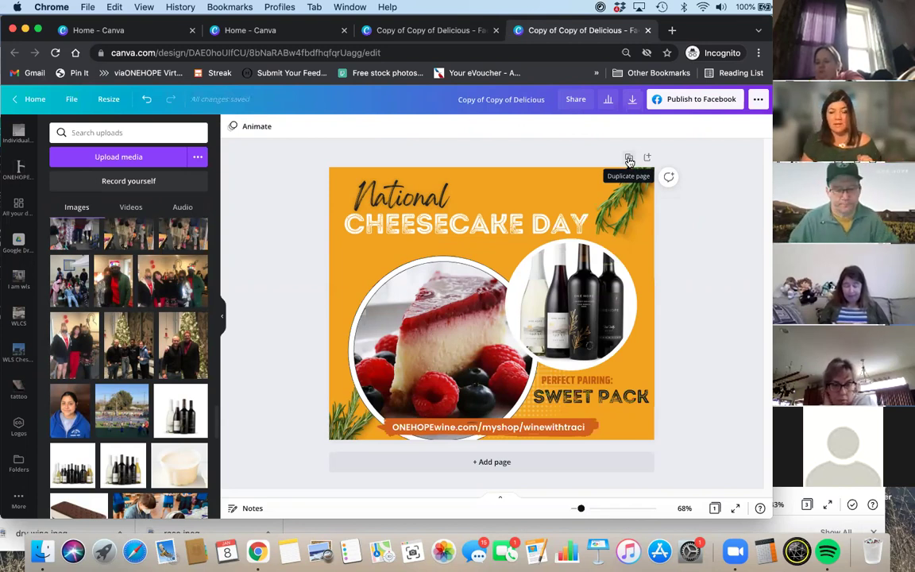
- Duplicate the National Cheesecake Day page into a second page
click(629, 159)
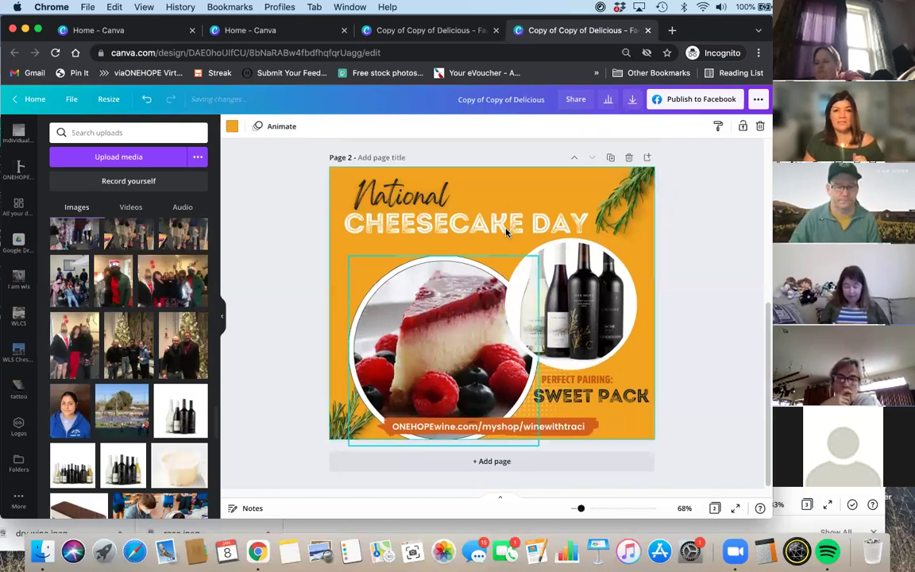
scroll(506, 230, up, 1)
scroll(506, 230, up, 5)
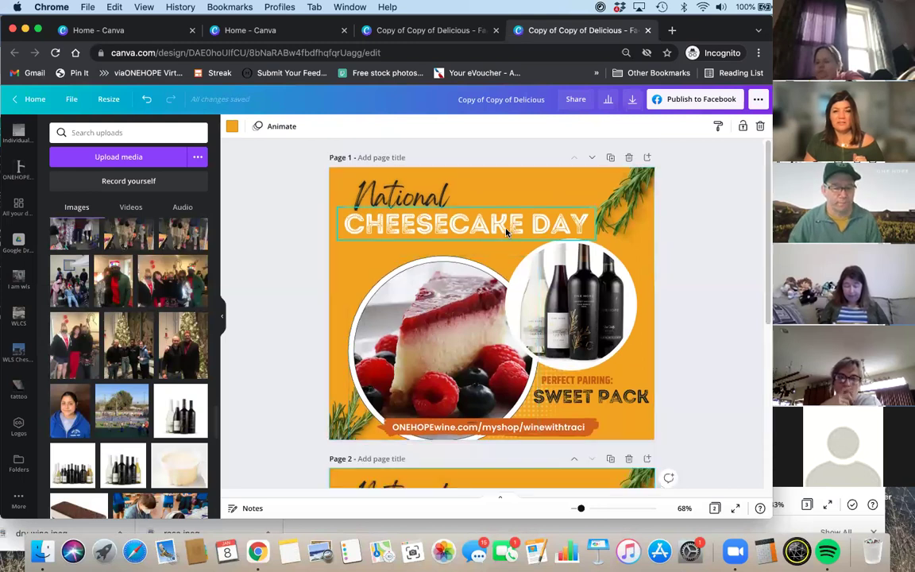
scroll(506, 230, down, 5)
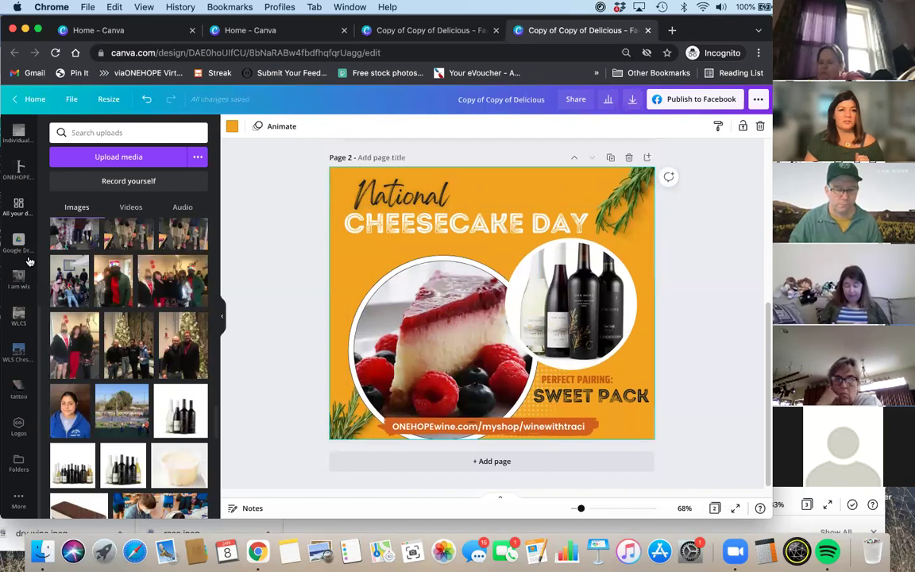
- Search the Elements library for 'cheesecake'
scroll(29, 262, up, 5)
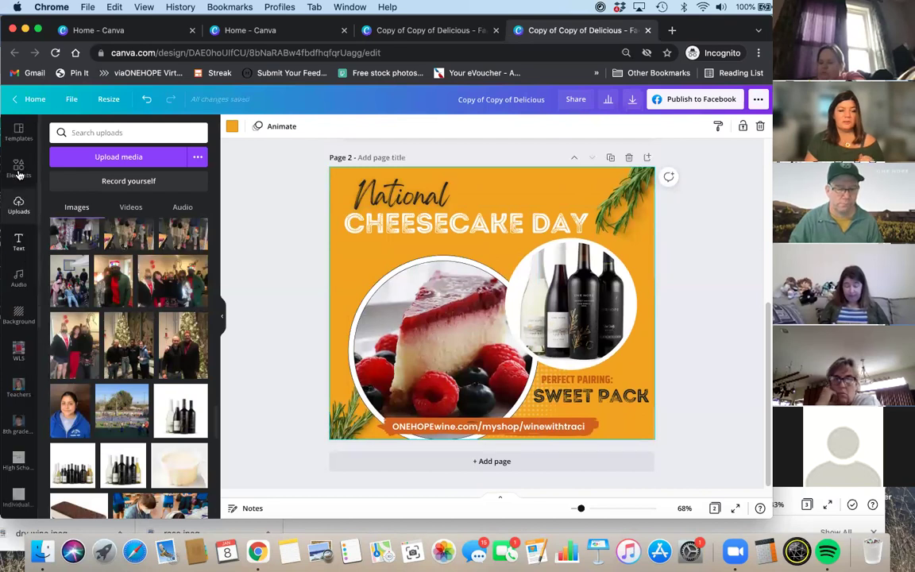
click(104, 132)
text(cheesecake)
key(Return)
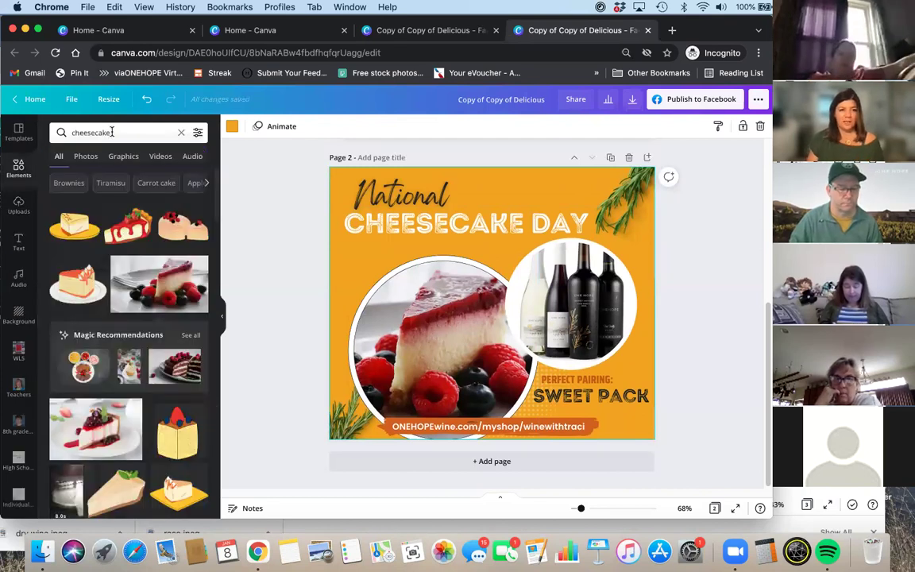
- Change the search to 'pizza' and drop a pizza photo into the left circle
click(111, 133)
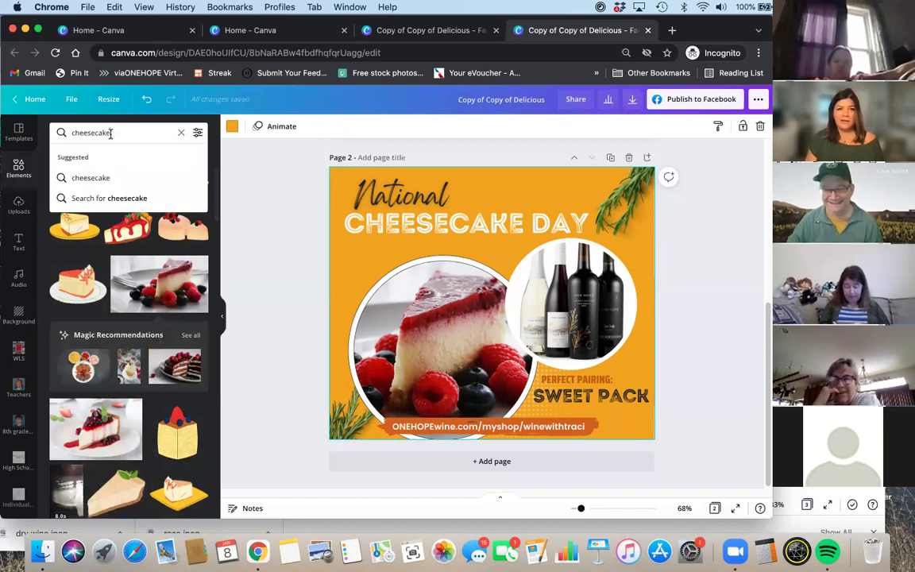
key(Return)
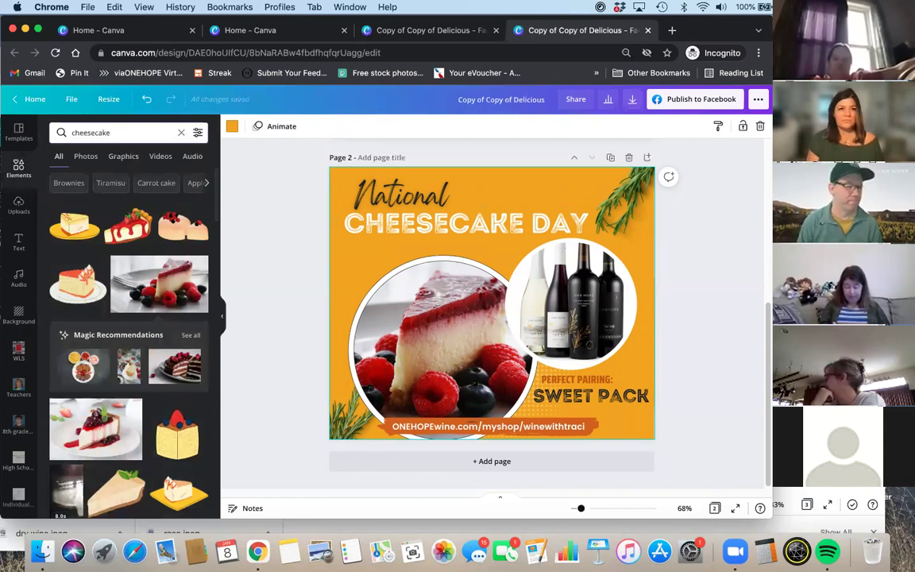
text(pizza)
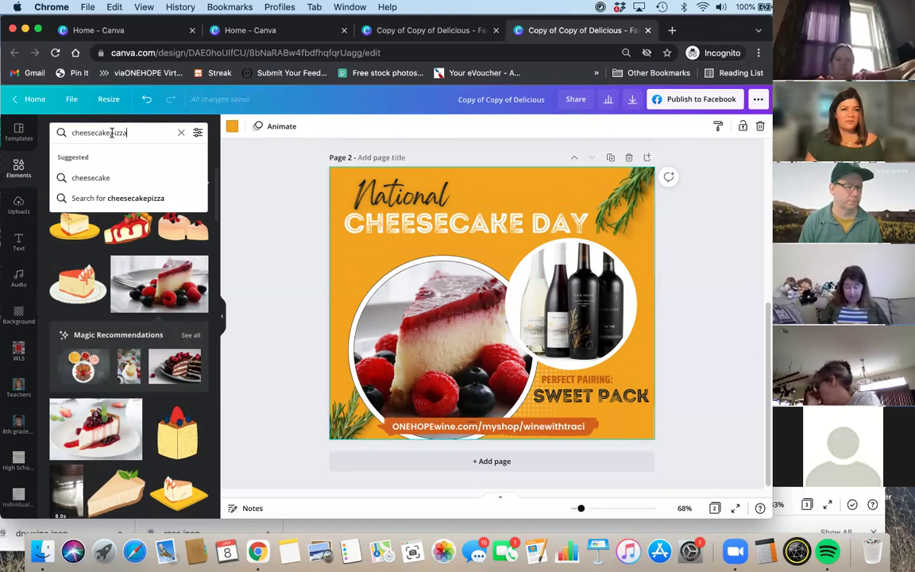
drag(112, 134, 73, 134)
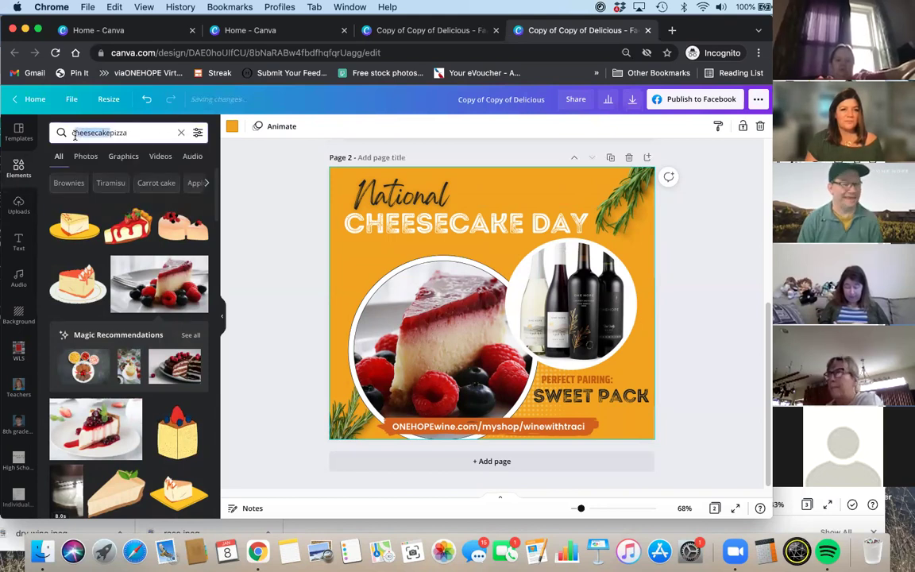
key(BackSpace)
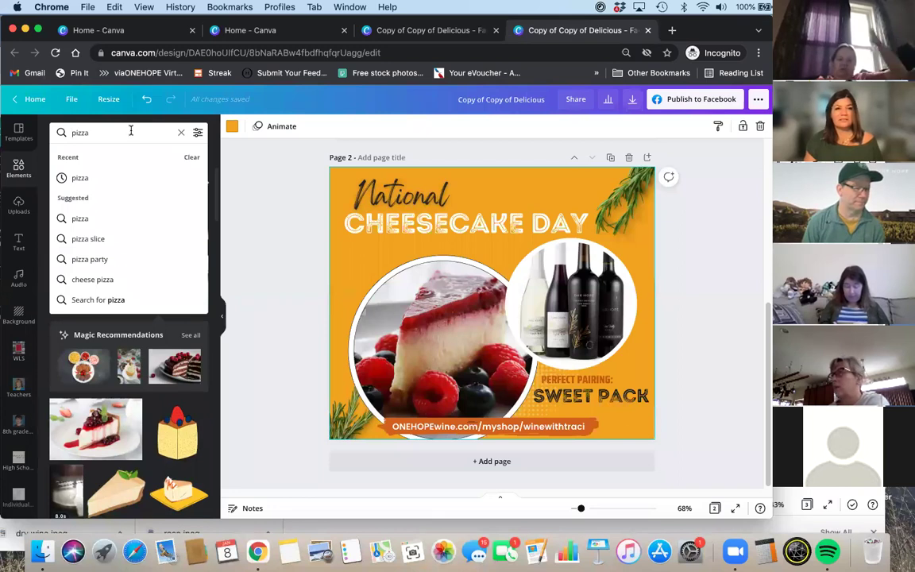
click(91, 227)
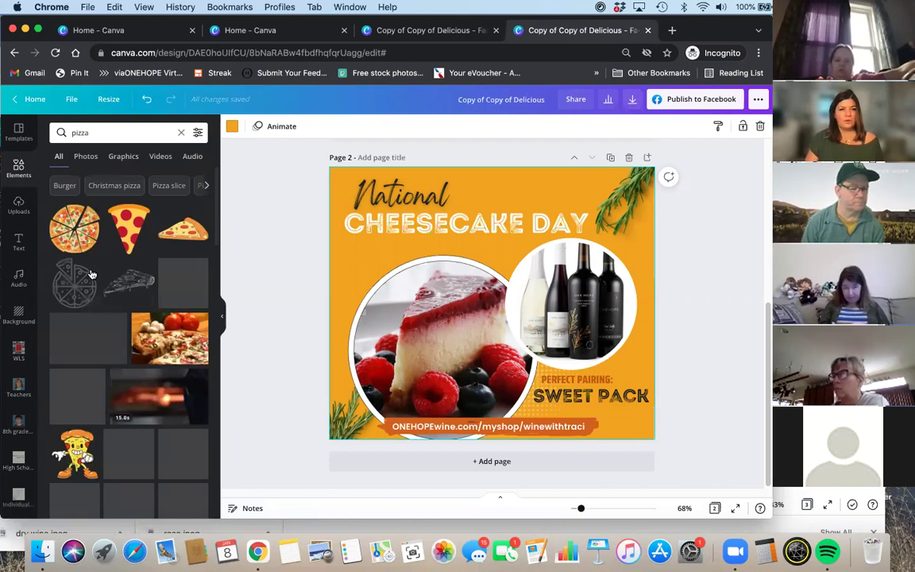
scroll(158, 268, down, 2)
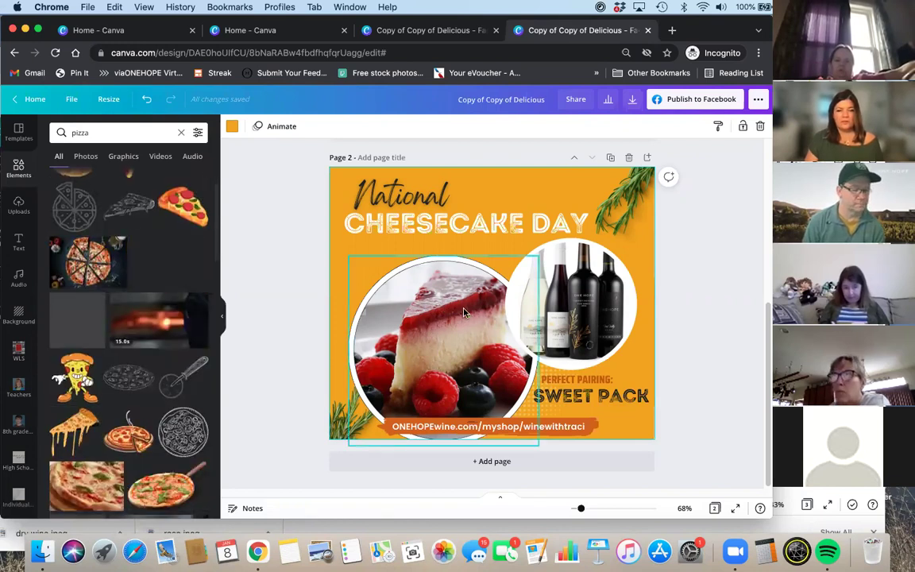
drag(464, 312, 465, 312)
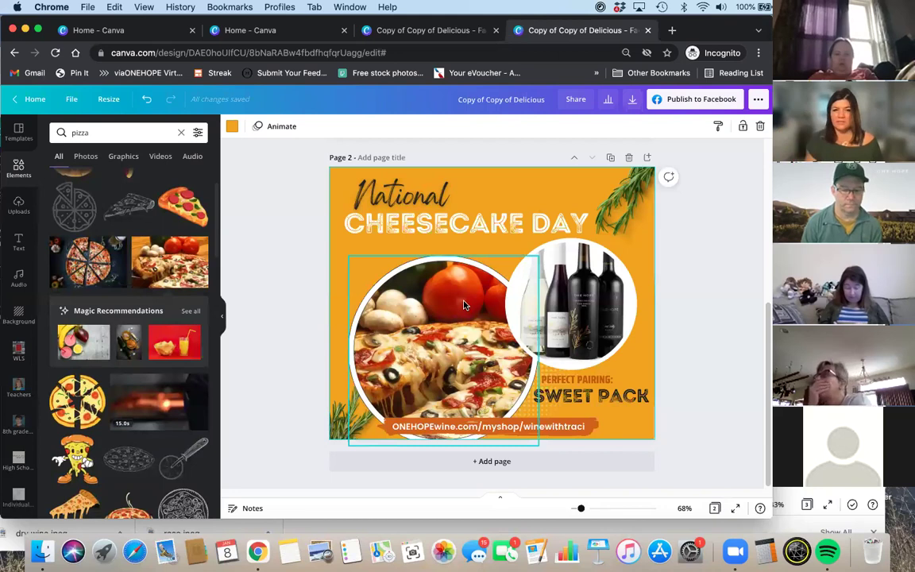
- Select the wine bottles photo in the right circle and return to the search box
click(587, 285)
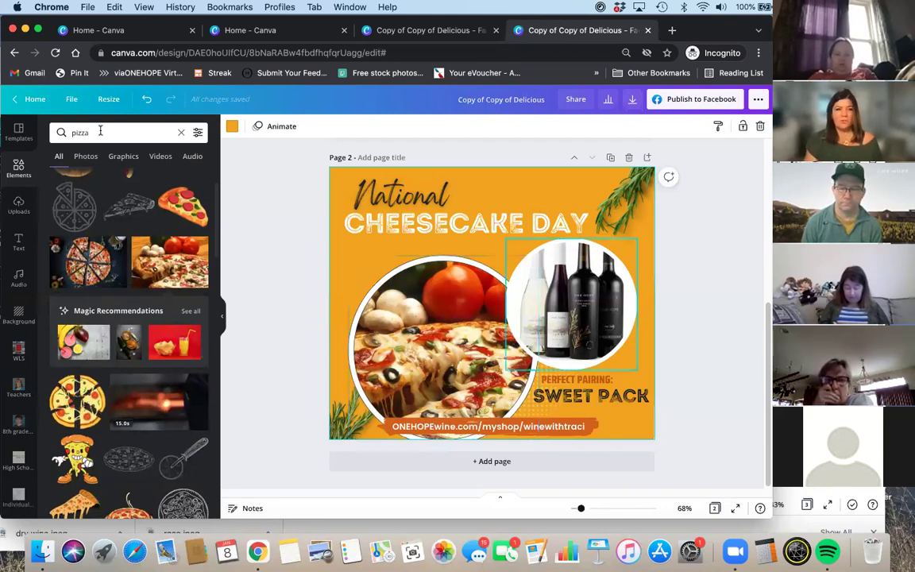
click(100, 132)
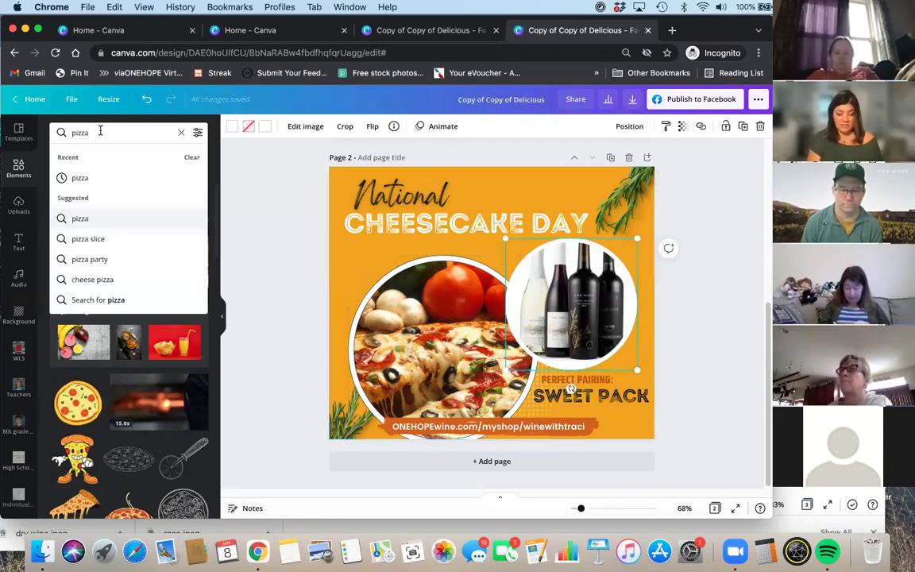
- Search Elements for 'wine' and drop the toasting wine-glasses photo into the right circle
key(Return)
text(win)
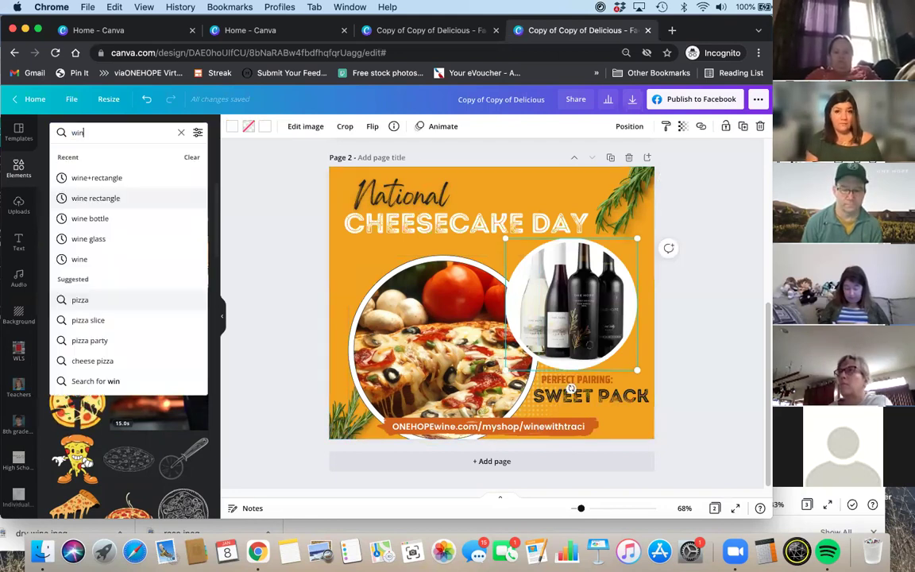
text(e)
key(Return)
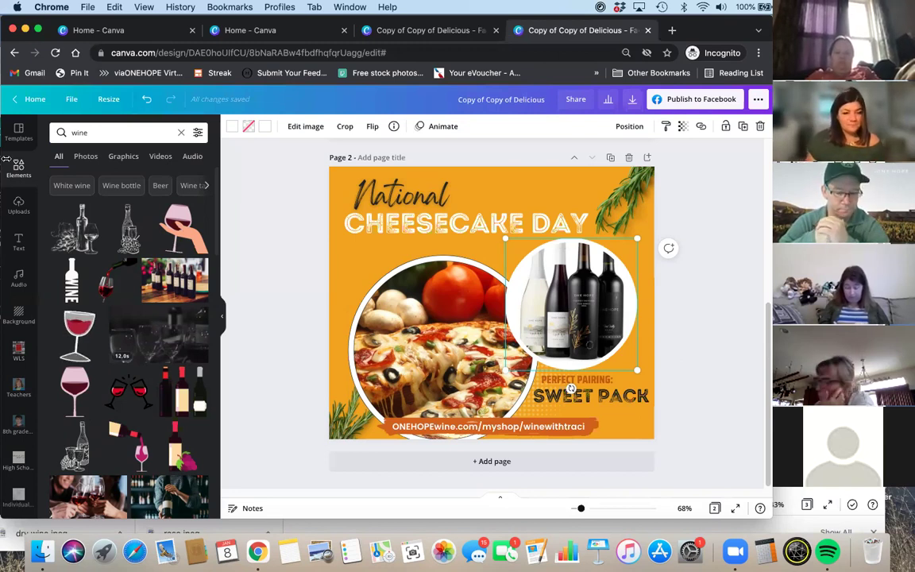
scroll(159, 453, down, 1)
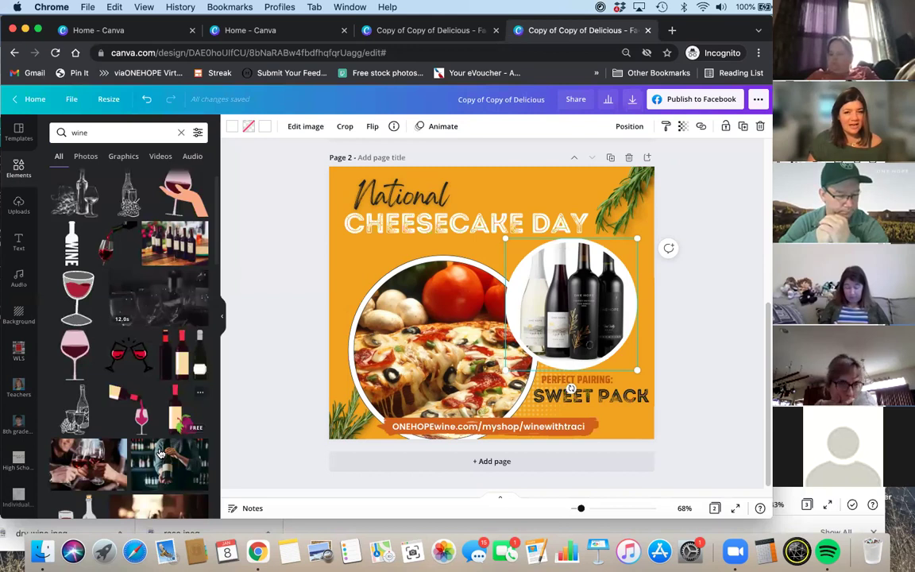
scroll(160, 453, down, 1)
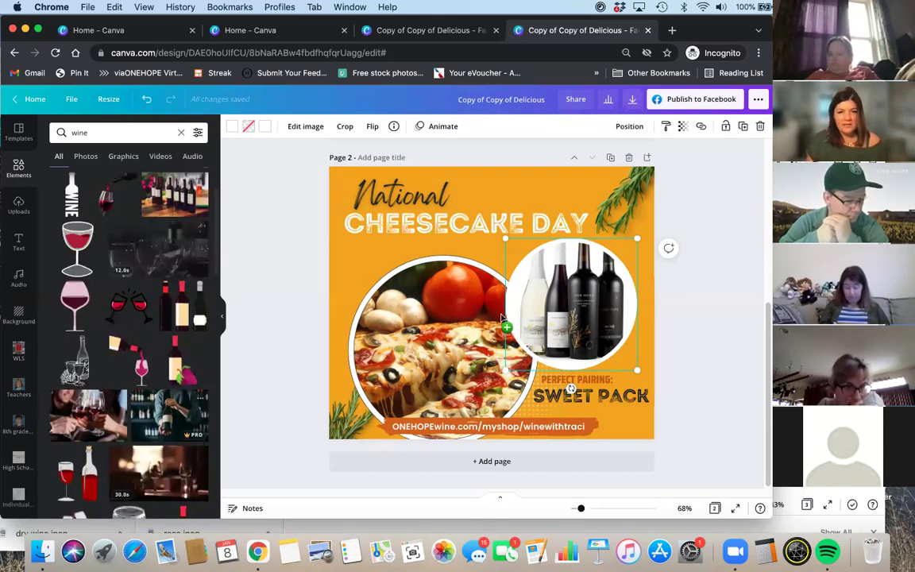
drag(502, 318, 561, 295)
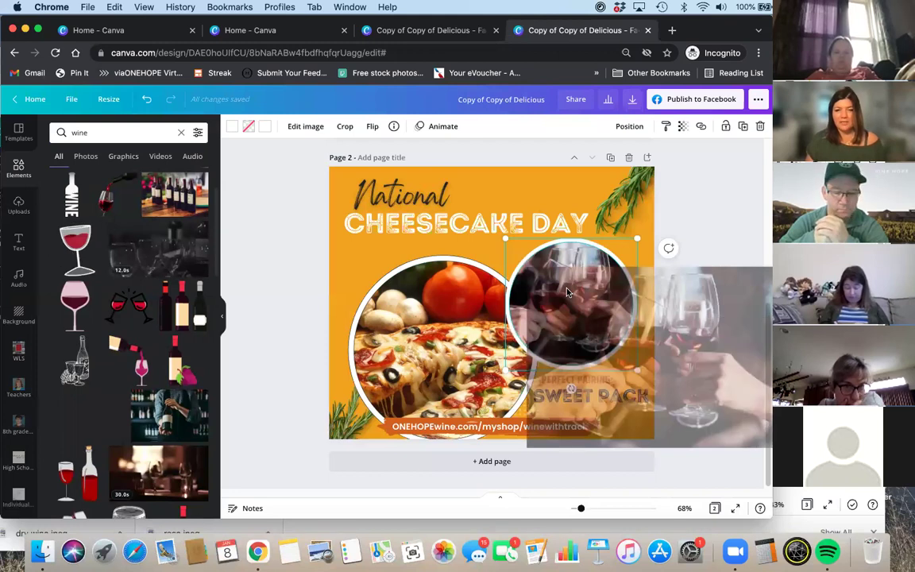
drag(567, 292, 570, 310)
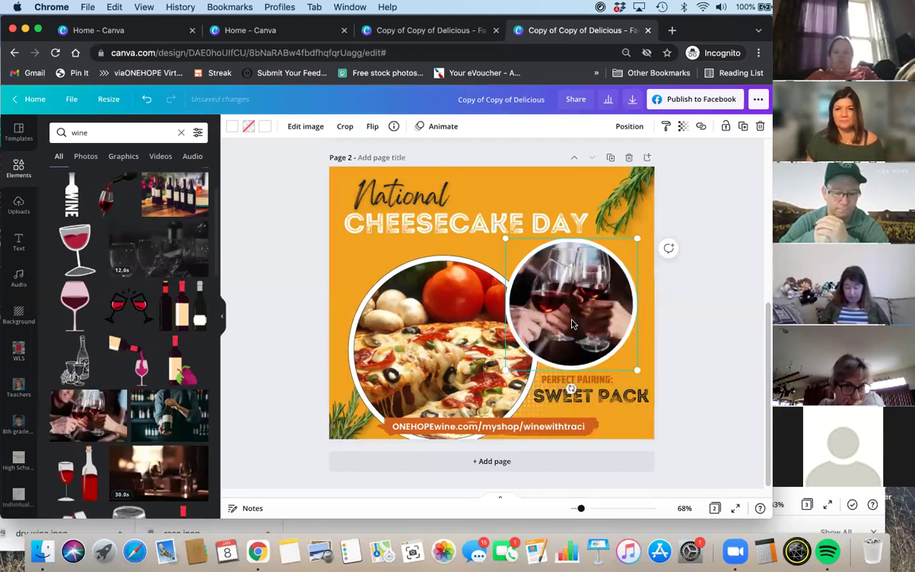
click(608, 397)
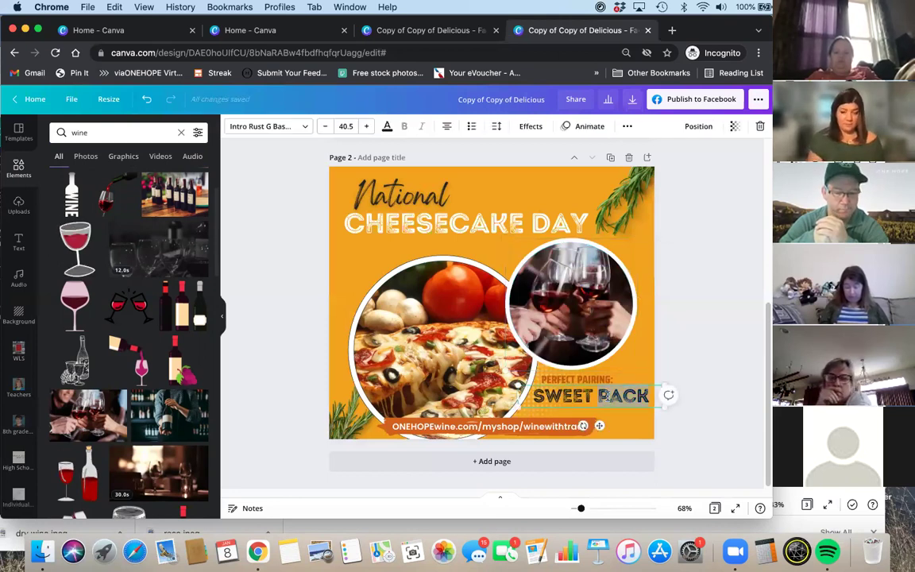
- Replace SWEET PACK with ANY WINE so the line reads 'PERFECT PAIRING: ANY WINE'
double_click(608, 397)
text(ANY WINE)
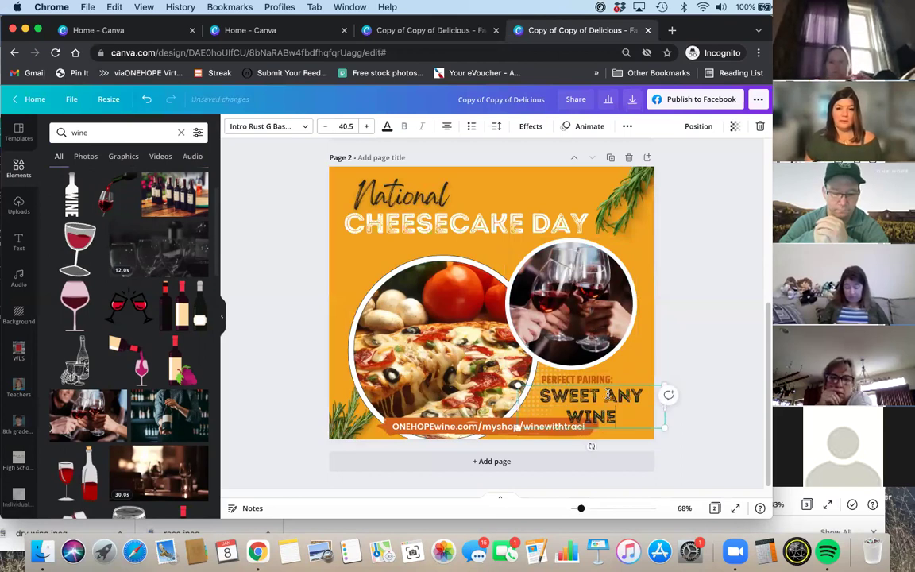
drag(608, 395, 538, 399)
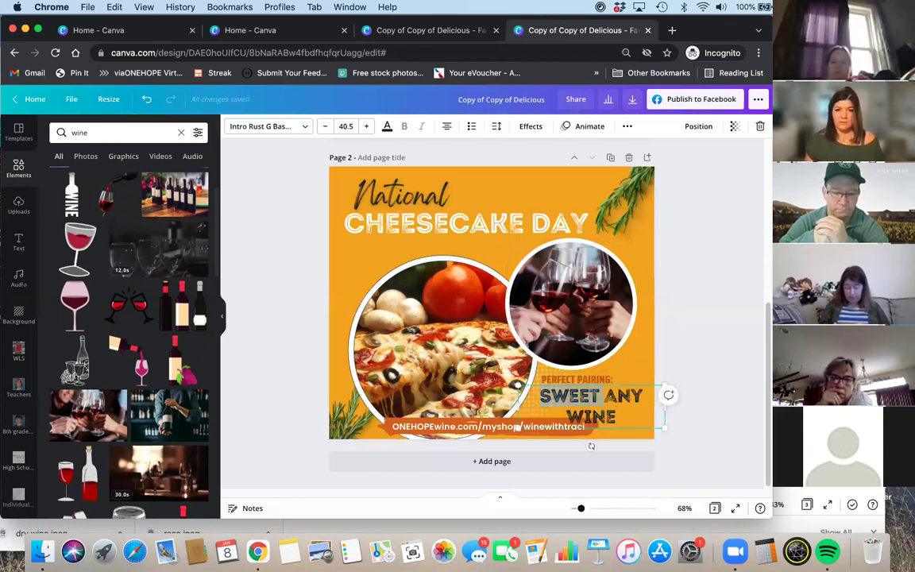
key(BackSpace)
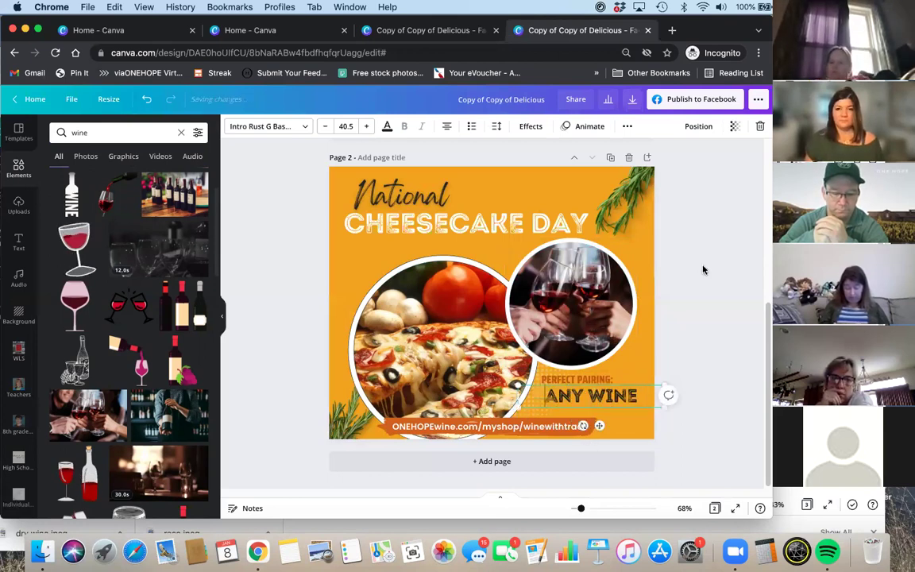
click(686, 264)
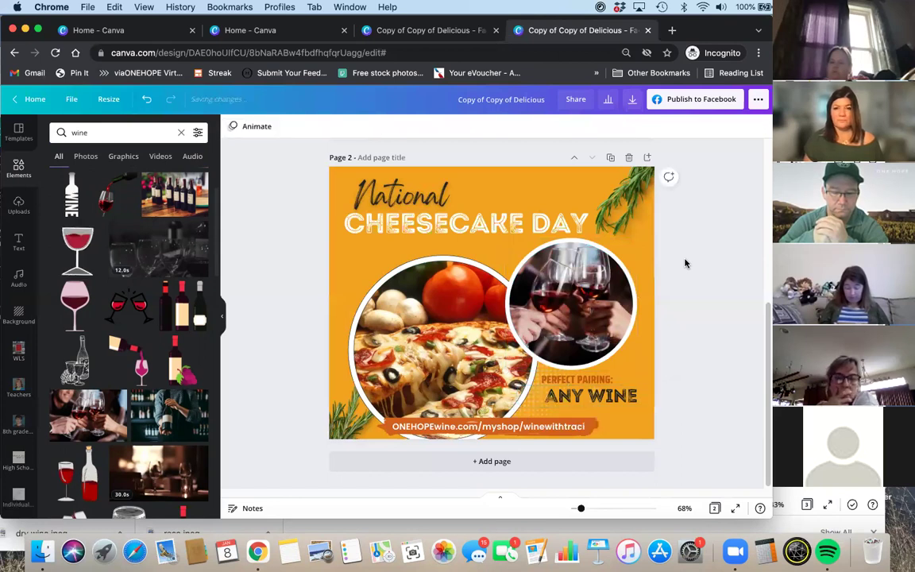
scroll(684, 262, up, 1)
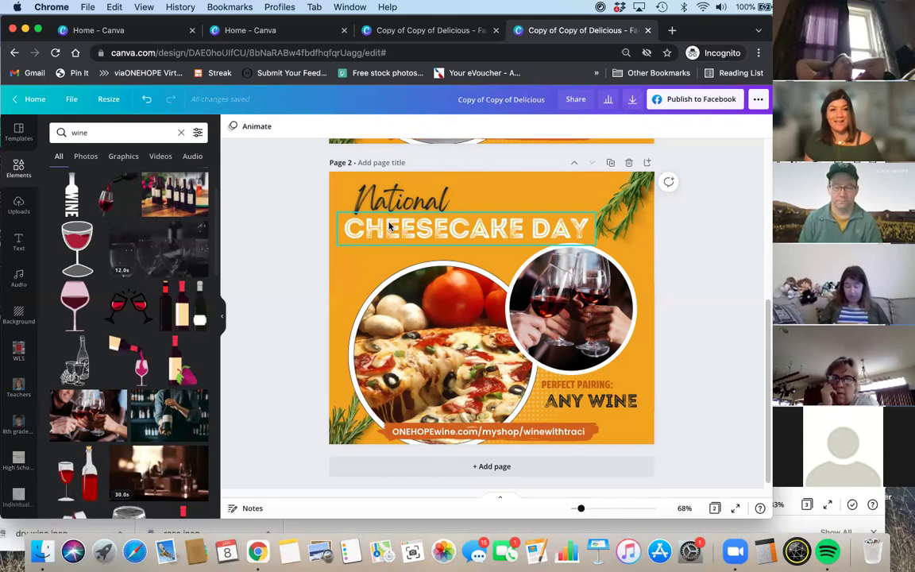
- Glance at the Resize options, then switch to the Canva home page tab
click(106, 101)
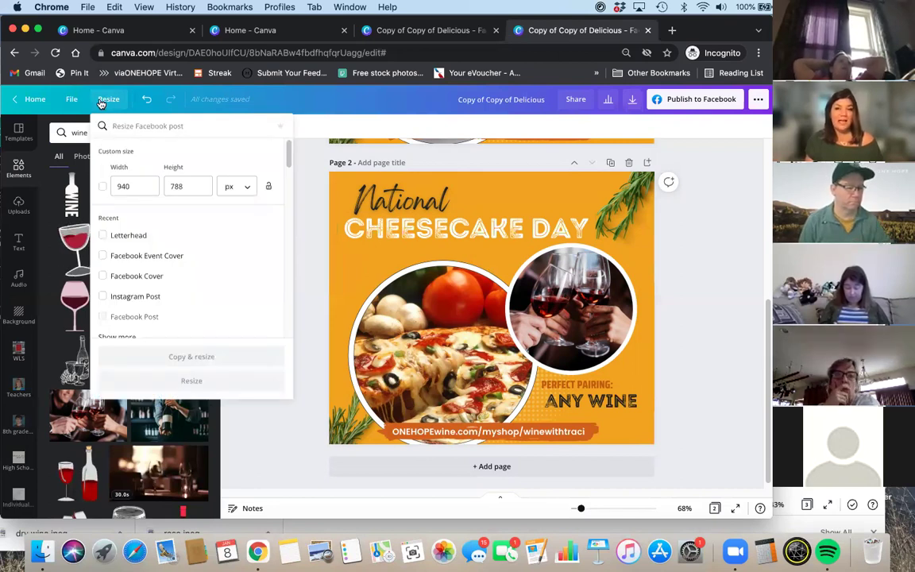
click(266, 31)
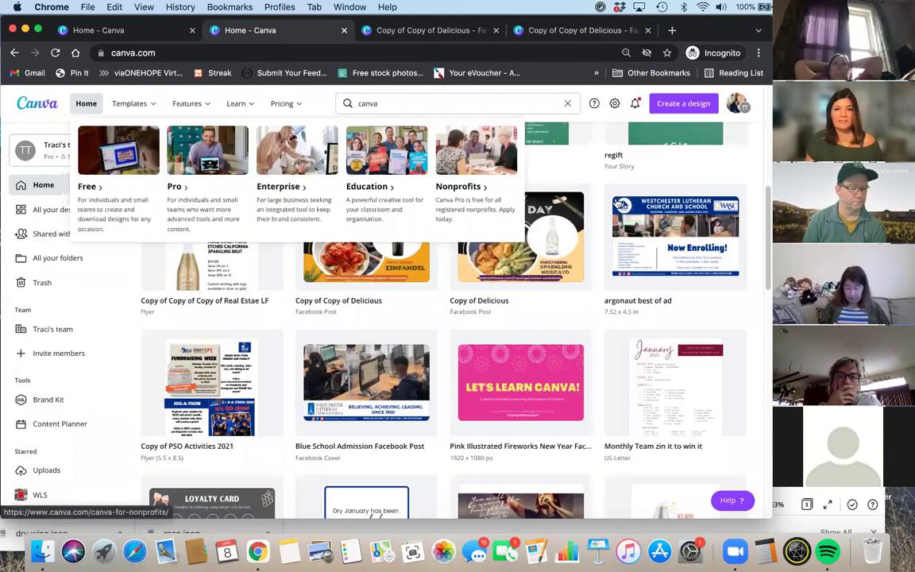
- Open the regift design from the Recent designs list
scroll(672, 215, up, 3)
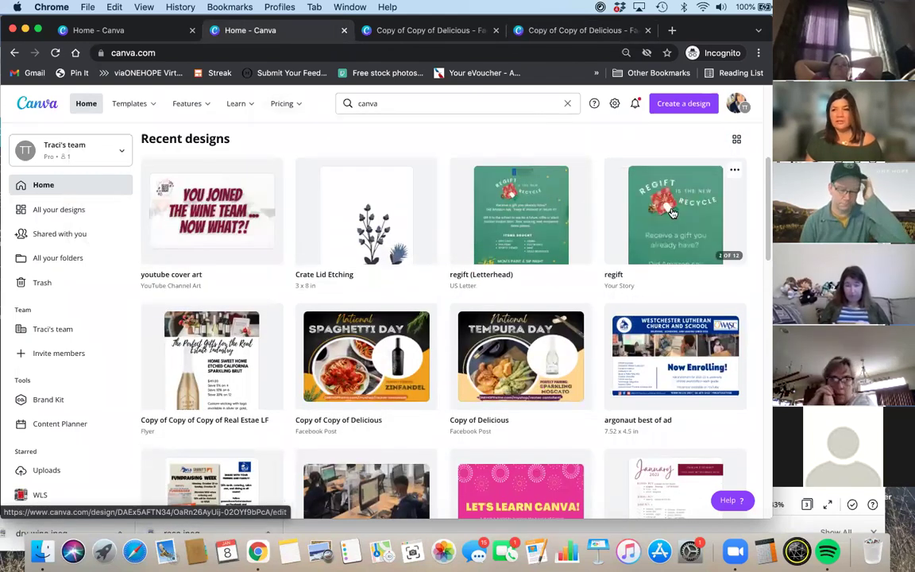
click(671, 212)
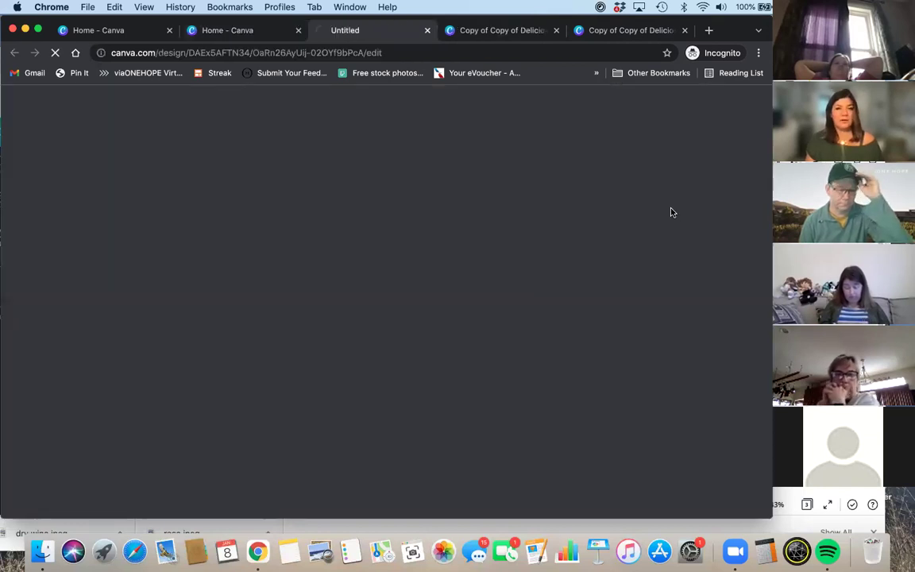
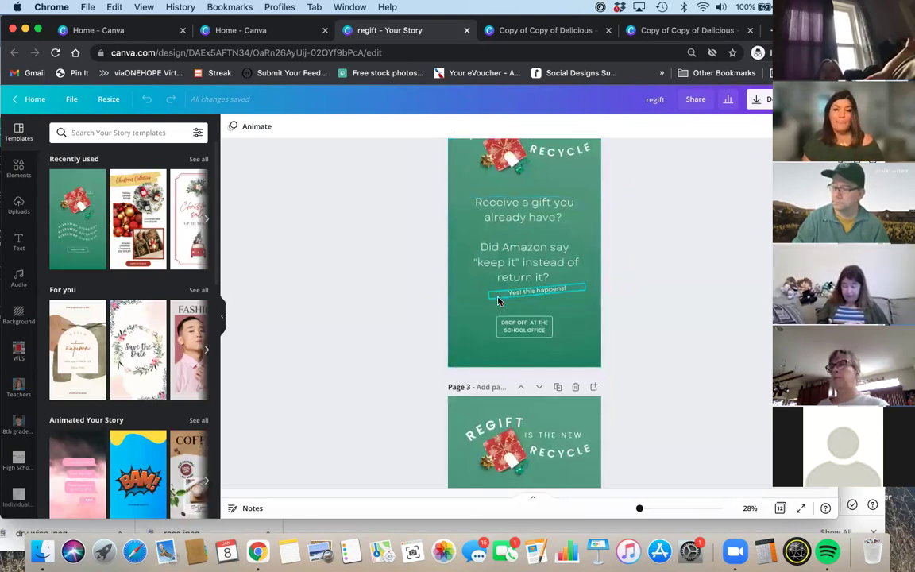
- Scroll the regift story down to page 7, the REMINDER asking for new, unopened items only
scroll(498, 301, down, 3)
scroll(498, 300, down, 5)
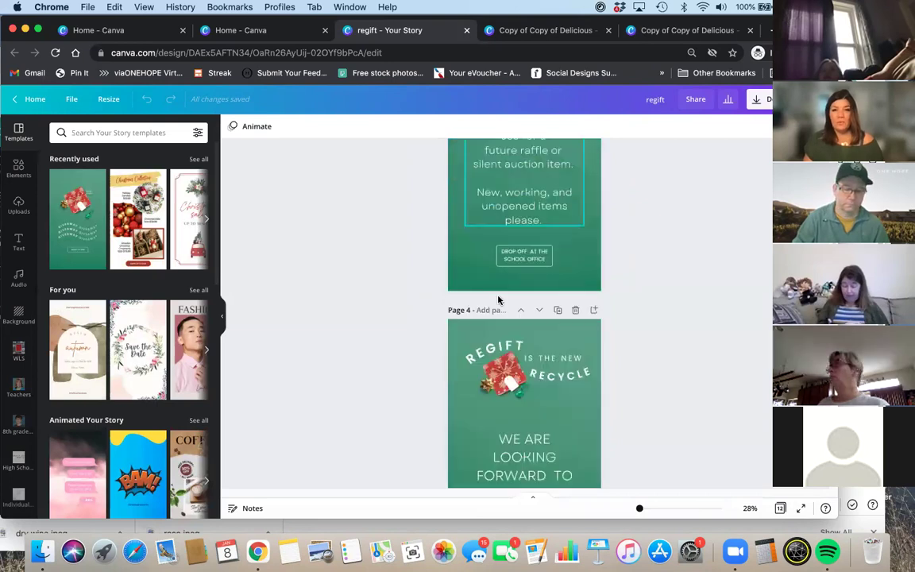
scroll(498, 301, down, 6)
scroll(498, 298, down, 3)
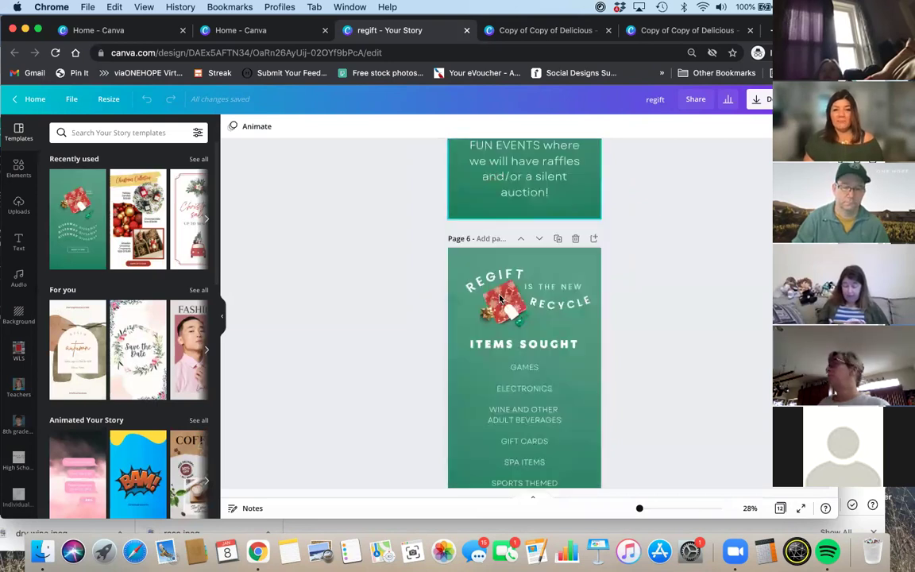
scroll(500, 297, down, 5)
scroll(500, 297, down, 1)
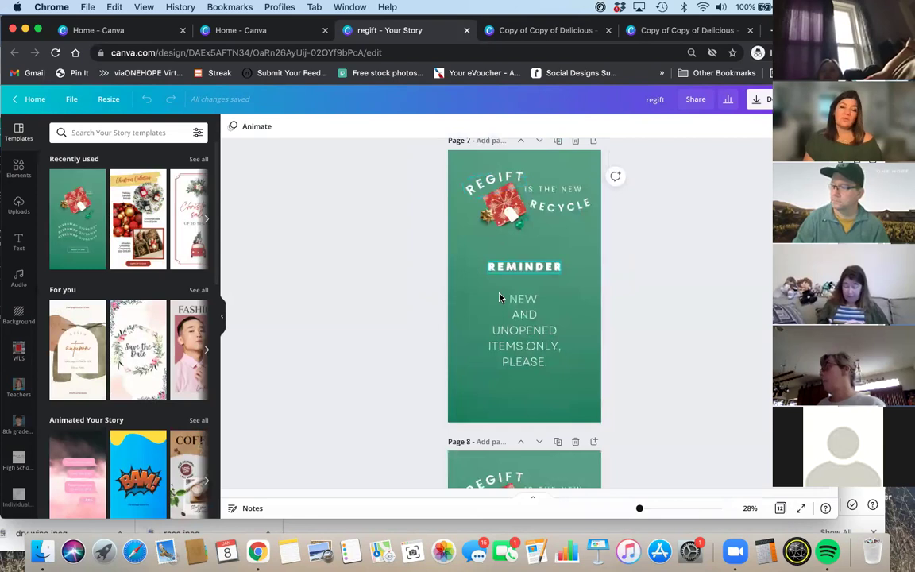
scroll(500, 297, down, 1)
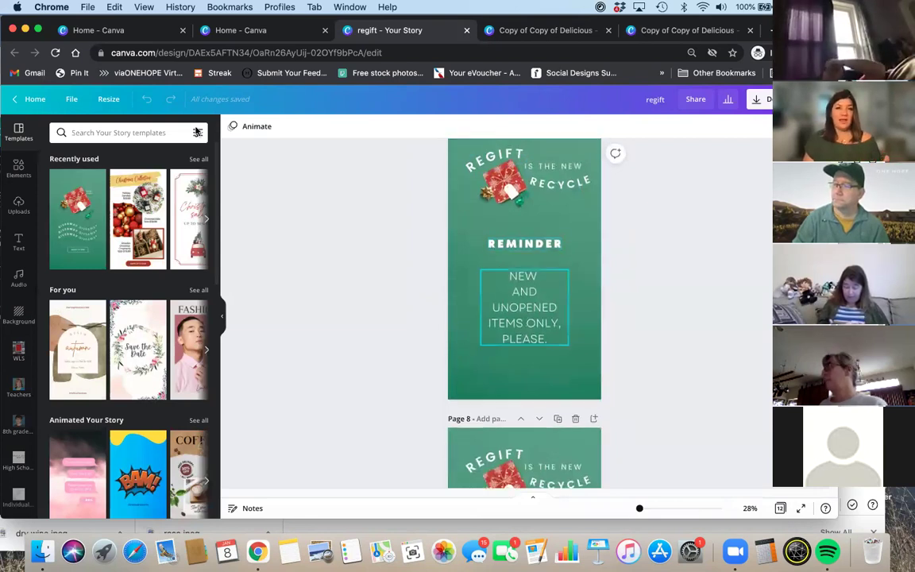
- Create a resized Instagram Post (1080 × 1080 px) copy of the regift story
click(112, 105)
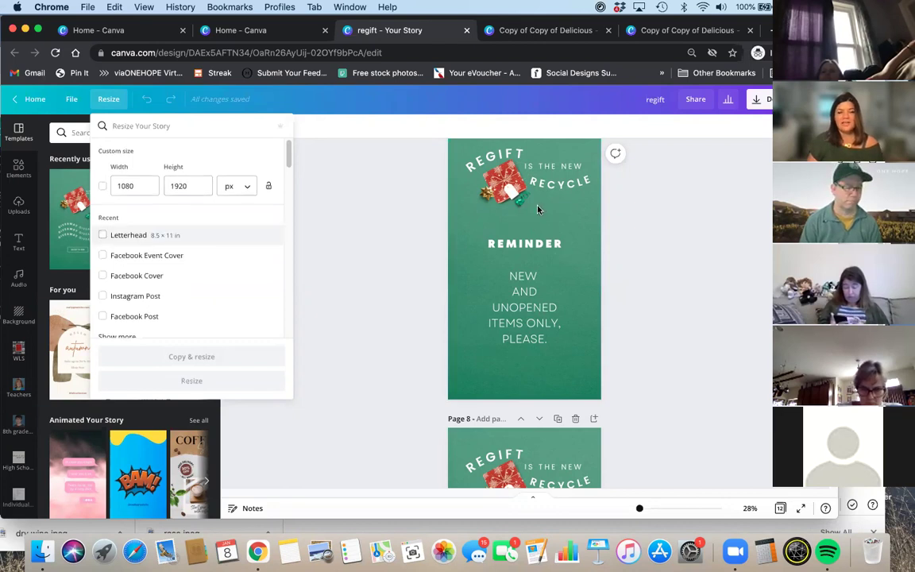
scroll(221, 268, down, 1)
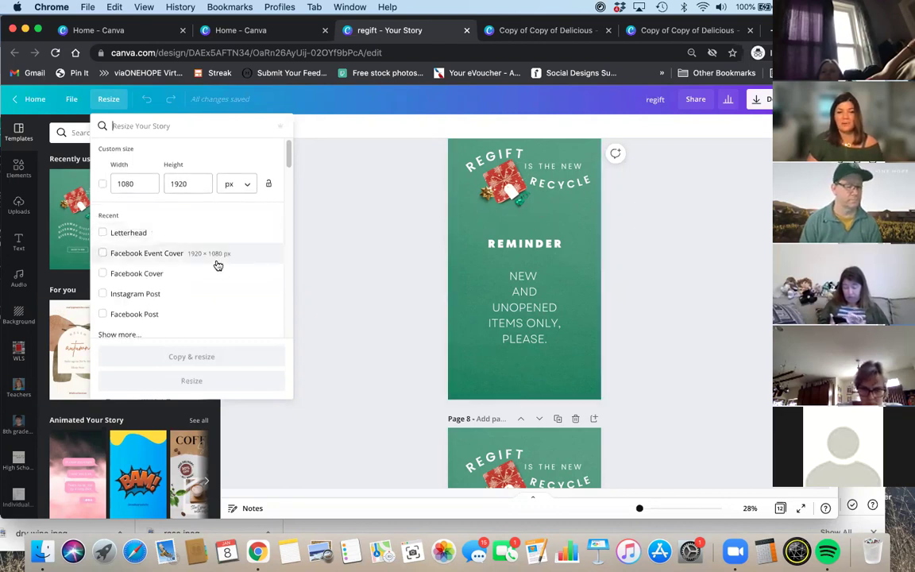
scroll(218, 265, down, 1)
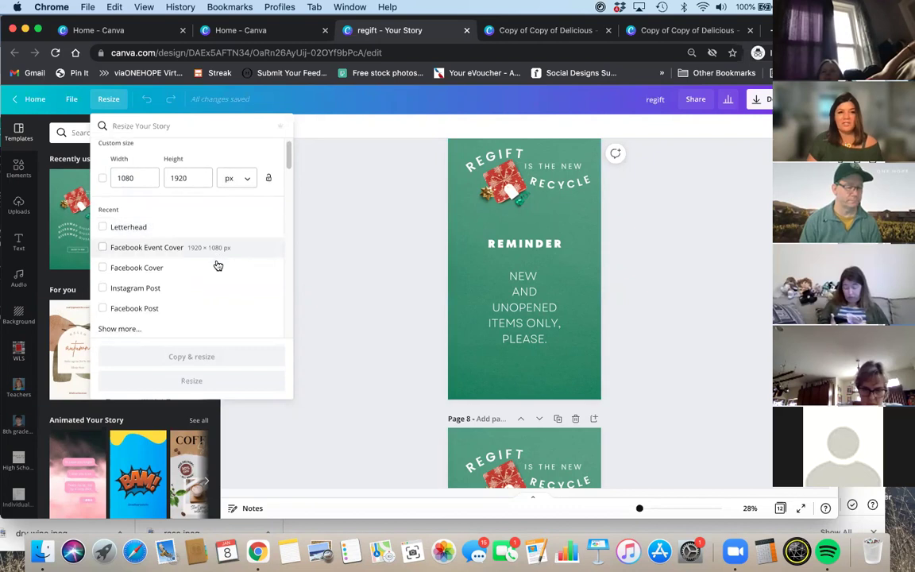
scroll(219, 265, down, 1)
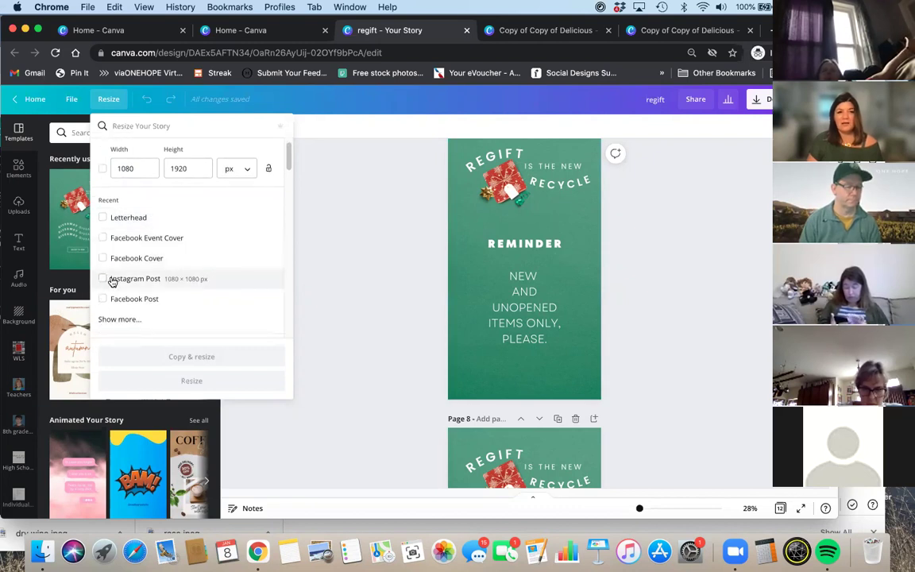
click(103, 278)
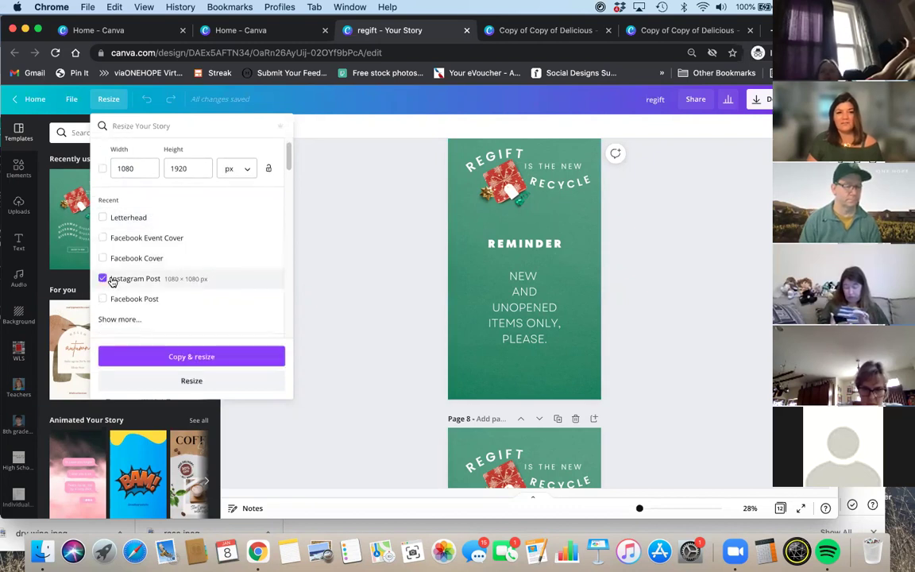
click(211, 360)
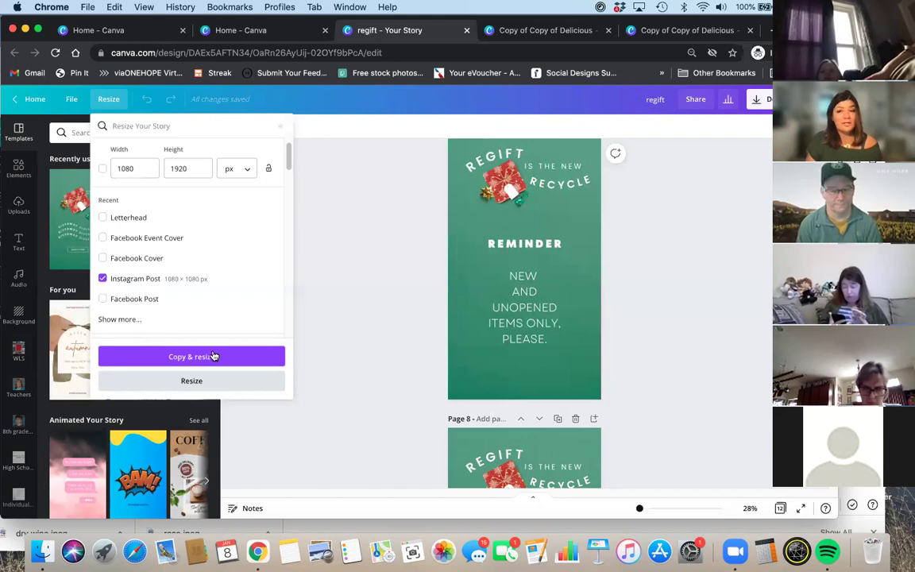
click(213, 356)
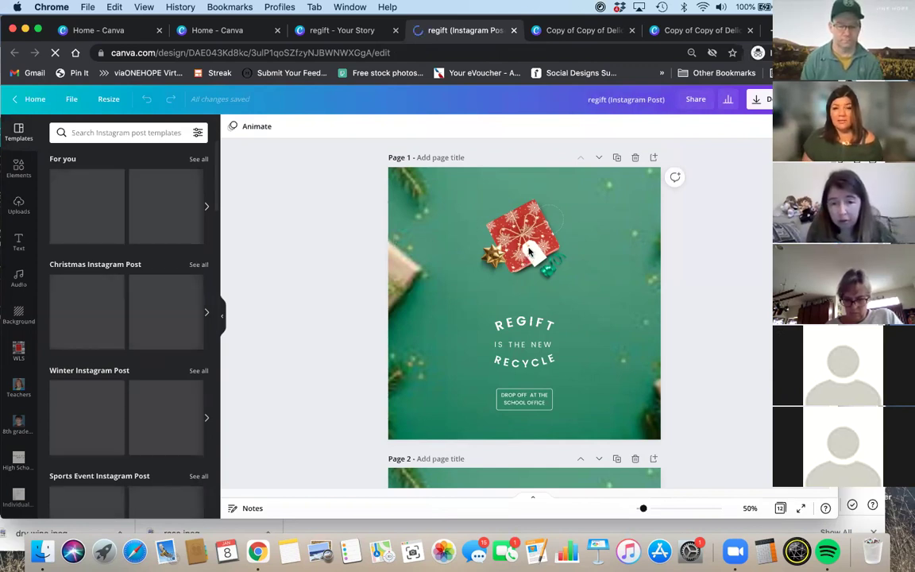
- Enlarge the REGIFT heading to size 88.2 and centre it above IS THE NEW
scroll(529, 252, down, 5)
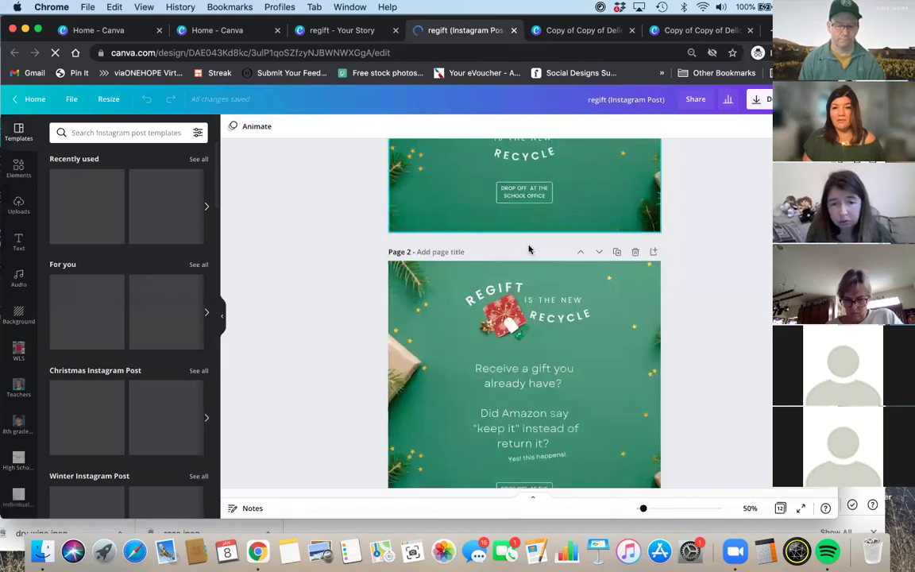
scroll(528, 250, up, 3)
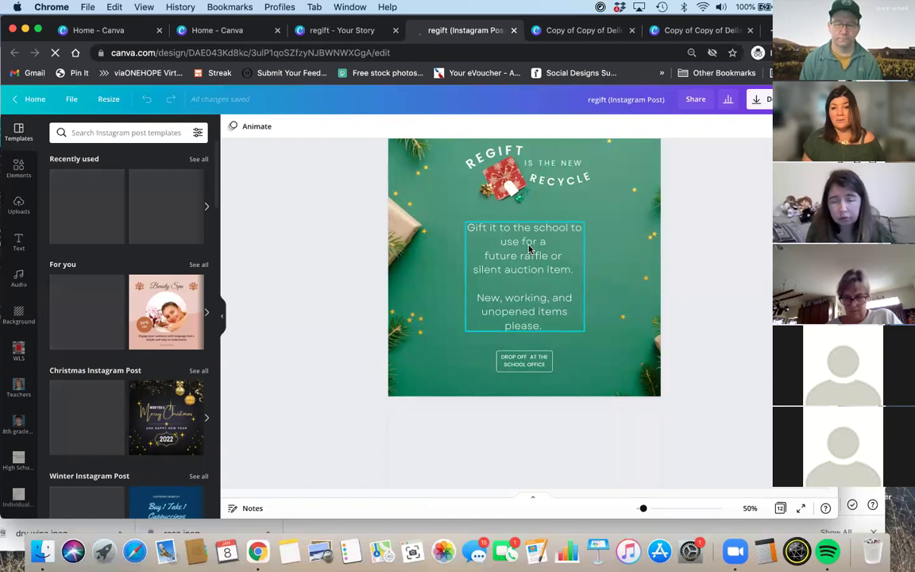
scroll(529, 248, down, 1)
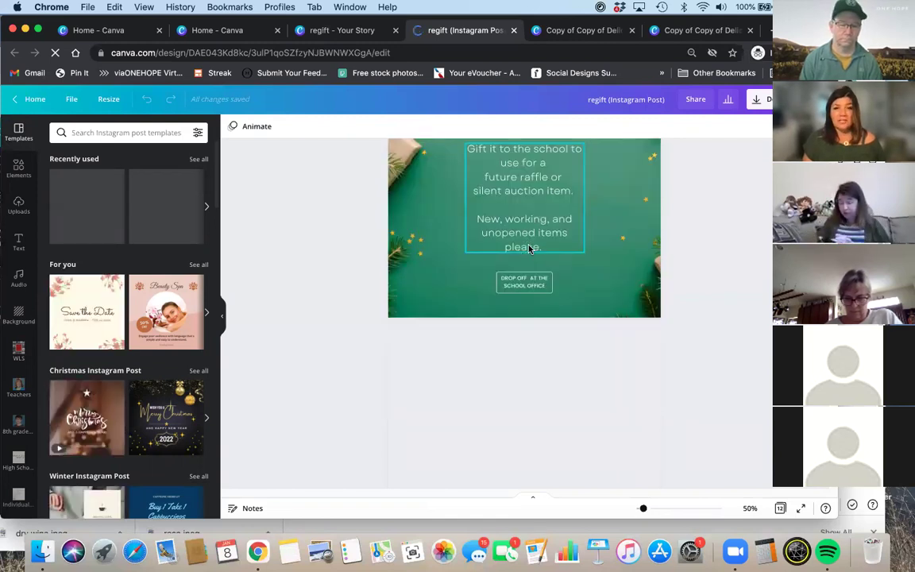
scroll(529, 249, up, 1)
scroll(529, 249, up, 5)
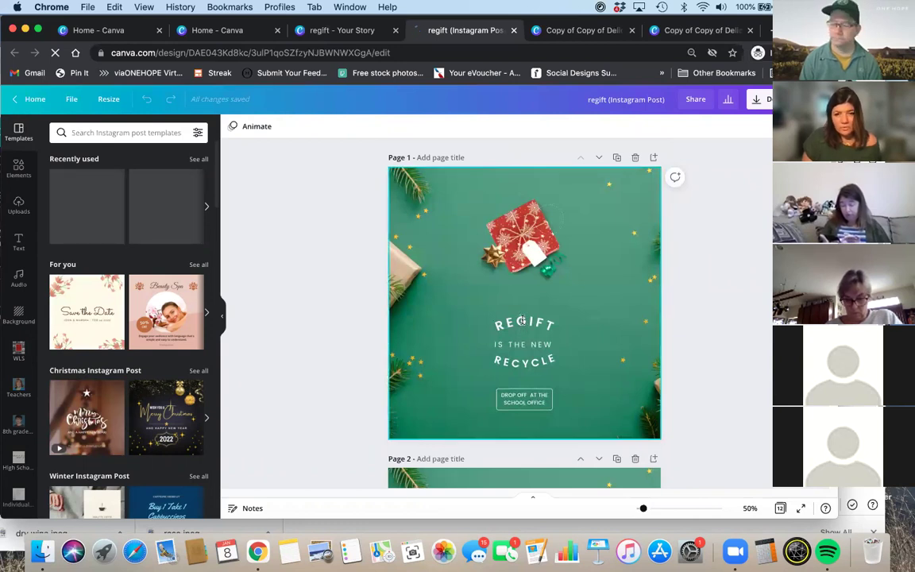
click(523, 321)
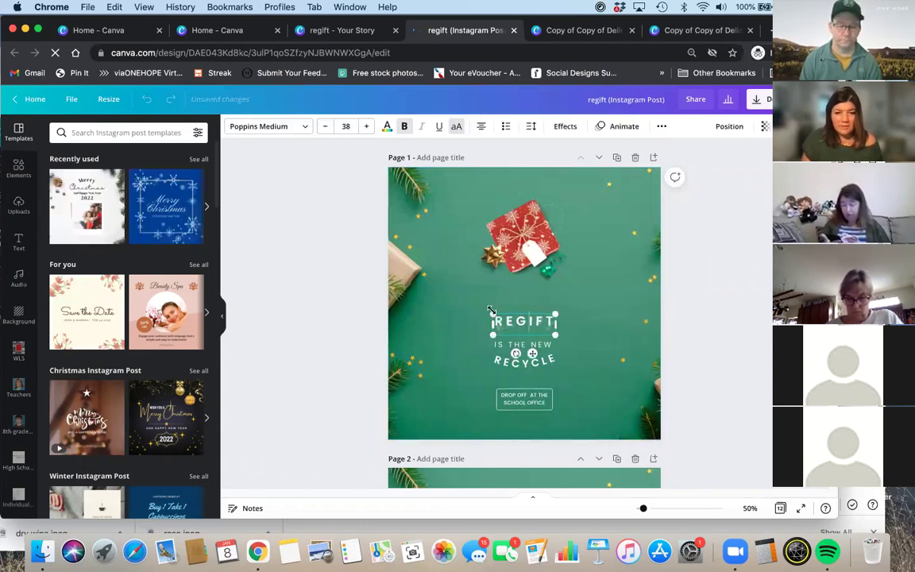
drag(417, 288, 459, 294)
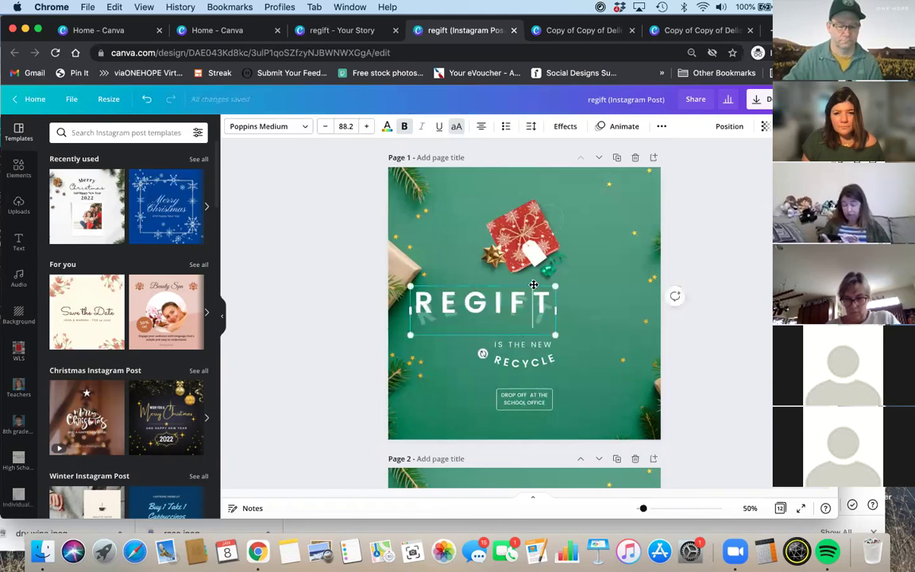
drag(569, 280, 579, 293)
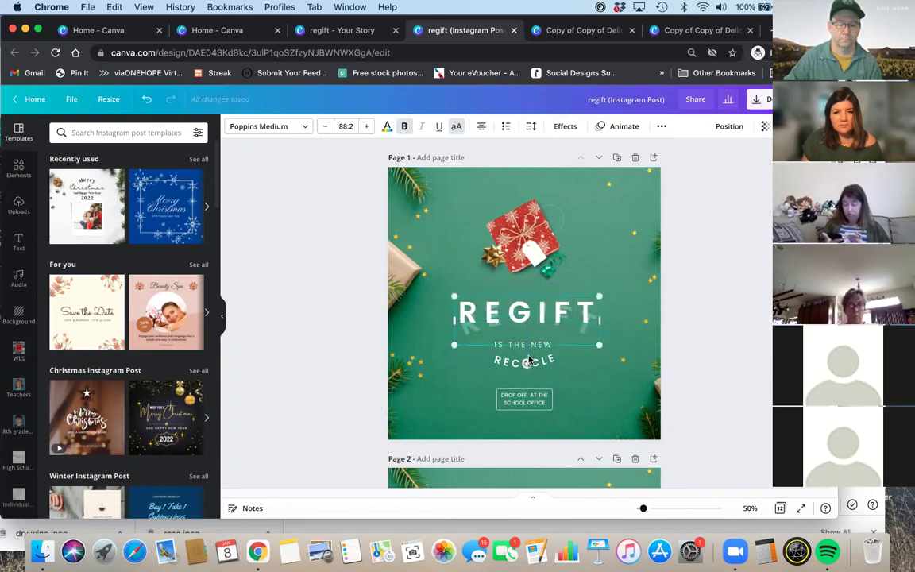
- Group the drop-off text with its frame and move the box lower on the page
click(516, 399)
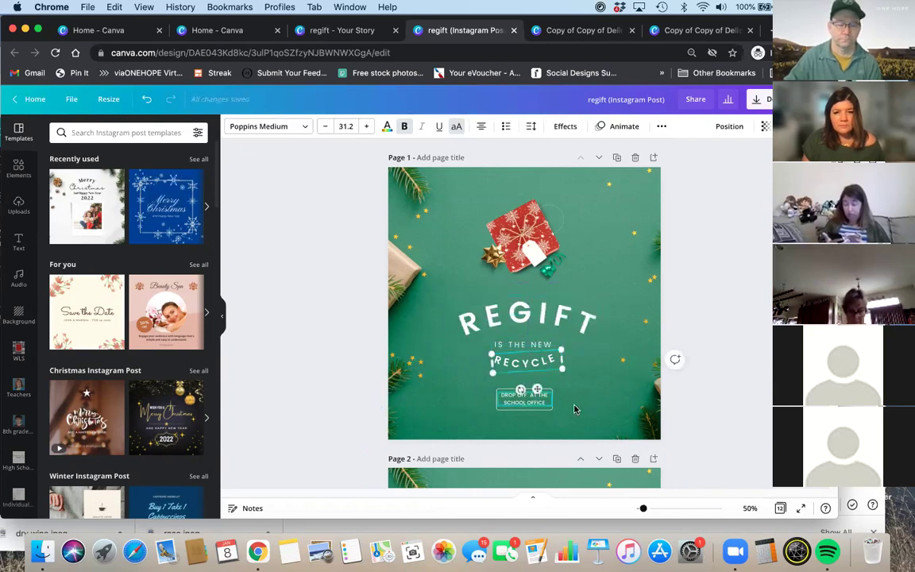
click(528, 400)
click(532, 395)
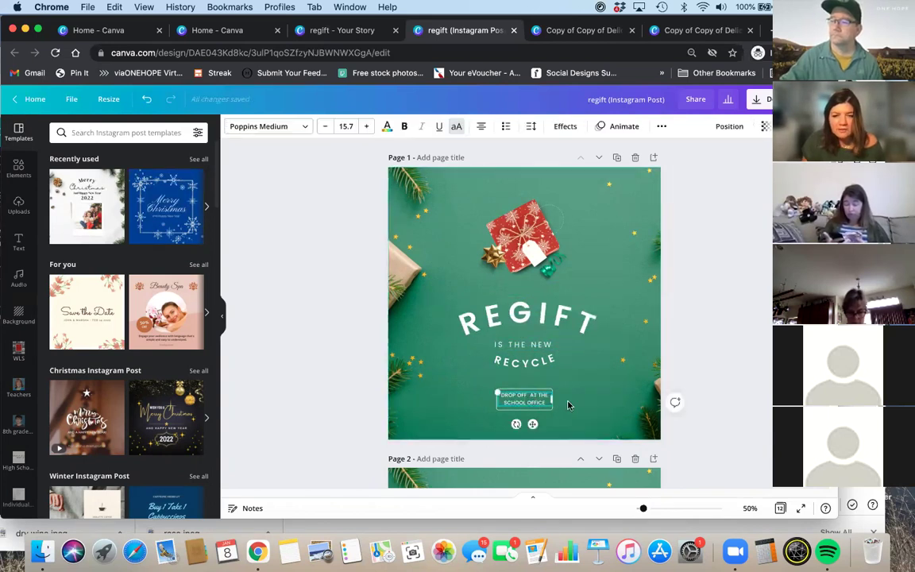
click(523, 402)
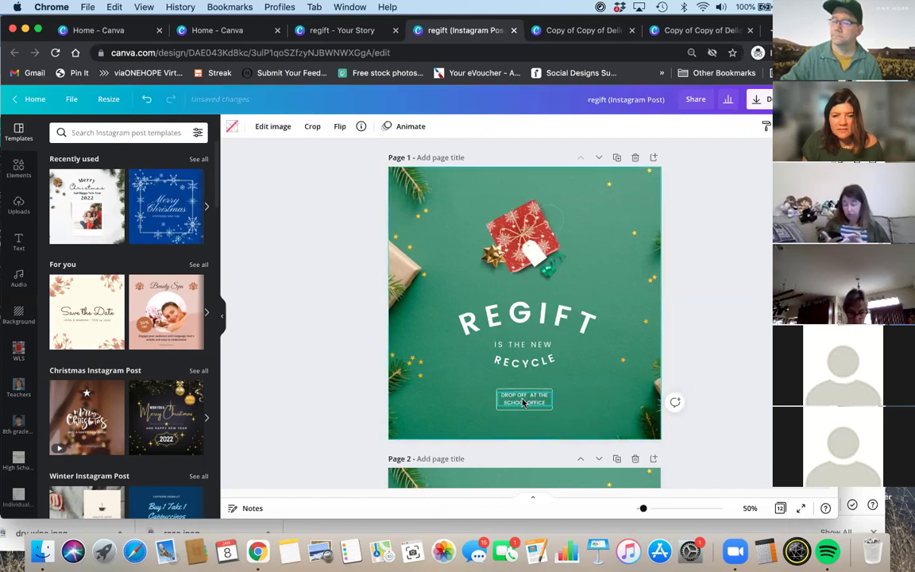
click(518, 400)
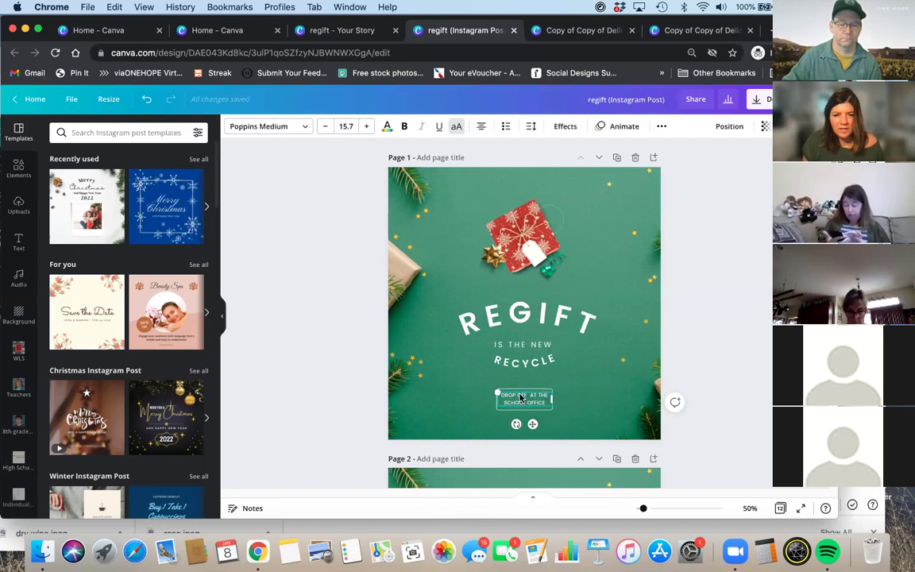
click(525, 396)
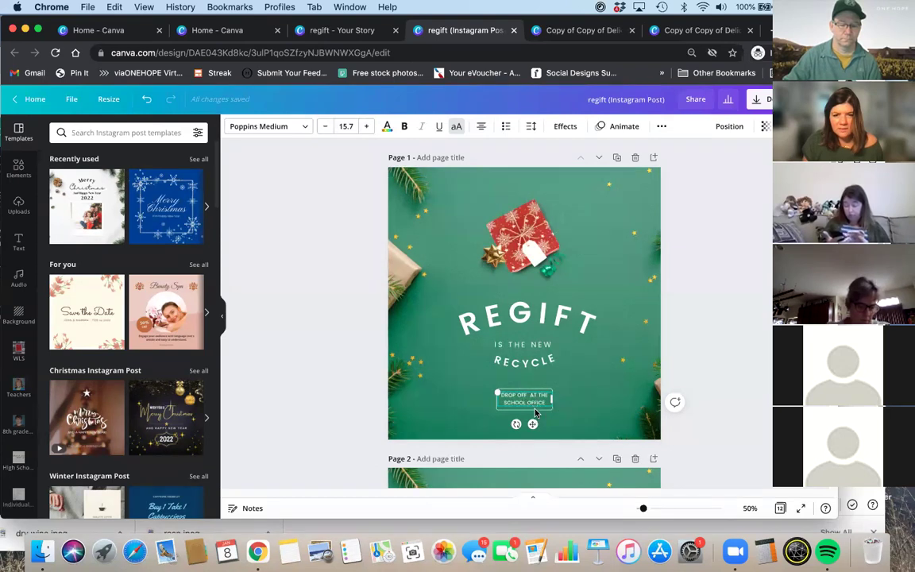
key(Escape)
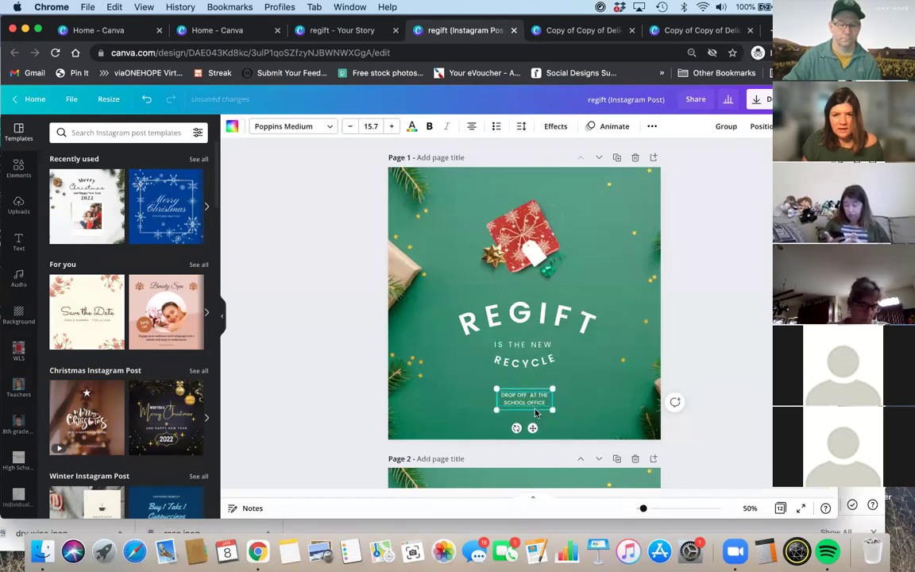
click(731, 127)
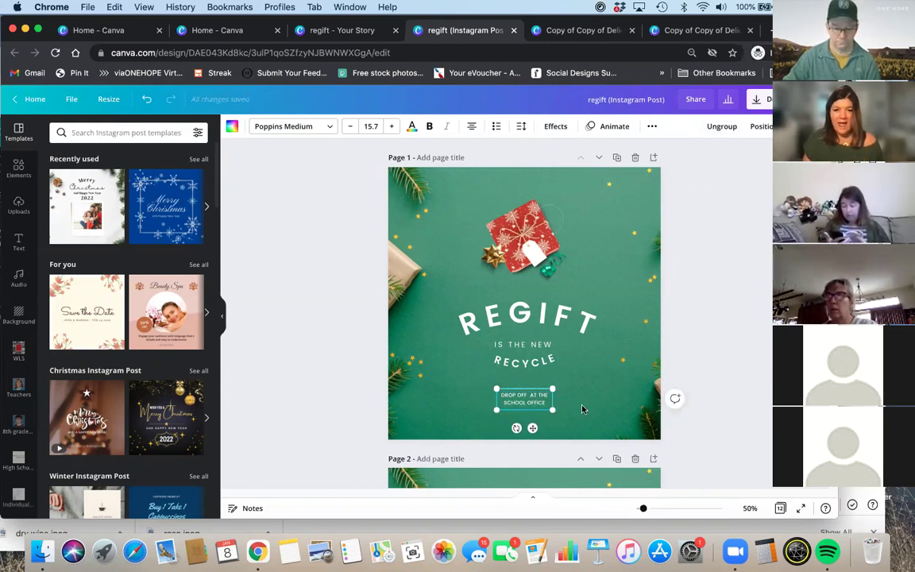
click(526, 404)
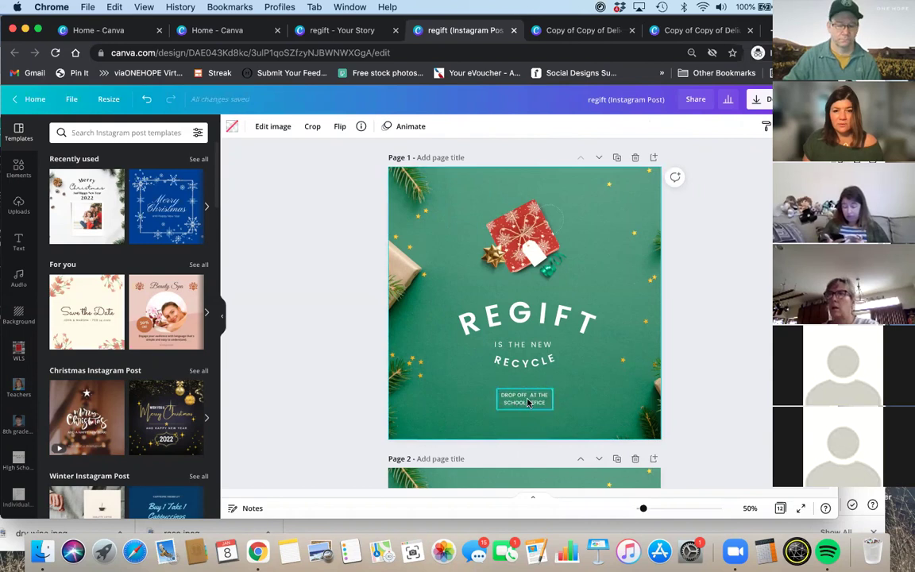
click(528, 403)
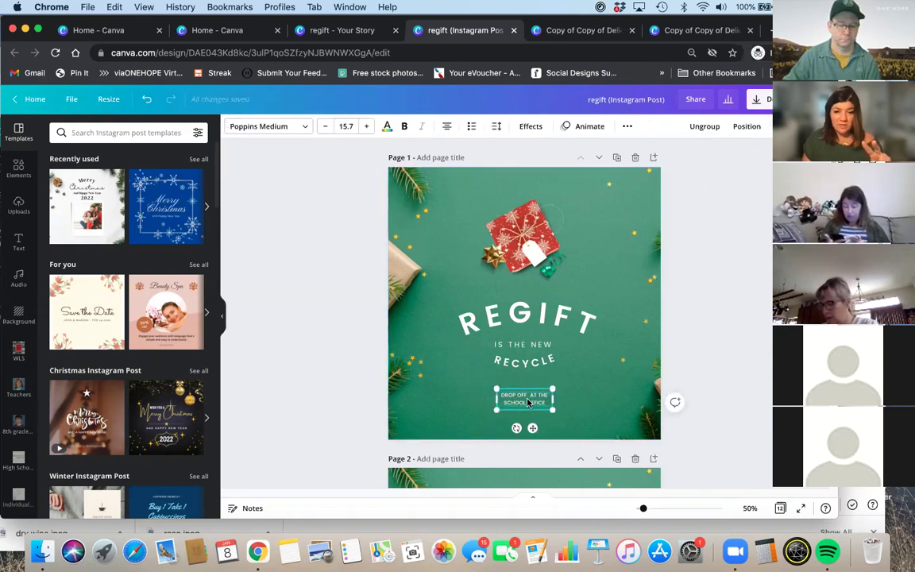
mouse_move(529, 412)
mouse_down()
mouse_move(554, 423)
mouse_move(604, 423)
mouse_move(526, 411)
mouse_up()
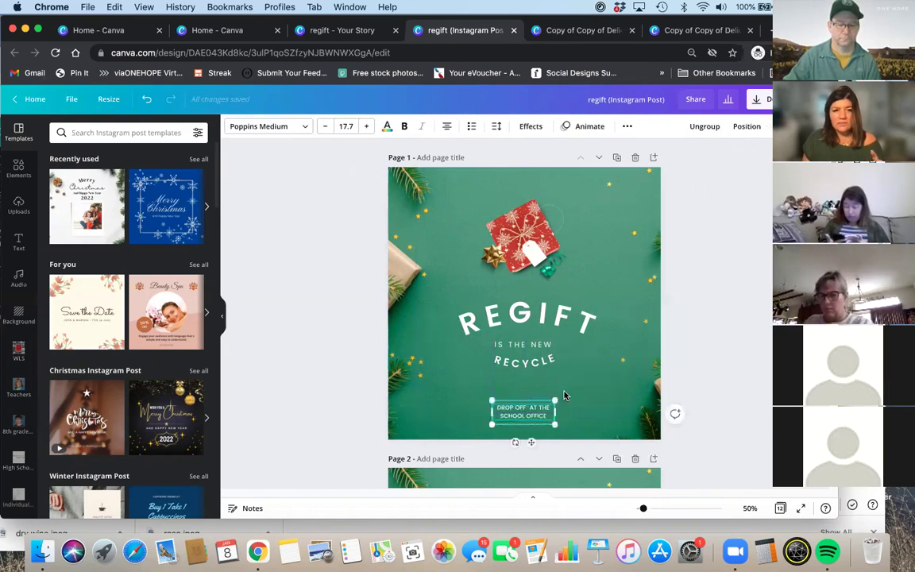
click(565, 395)
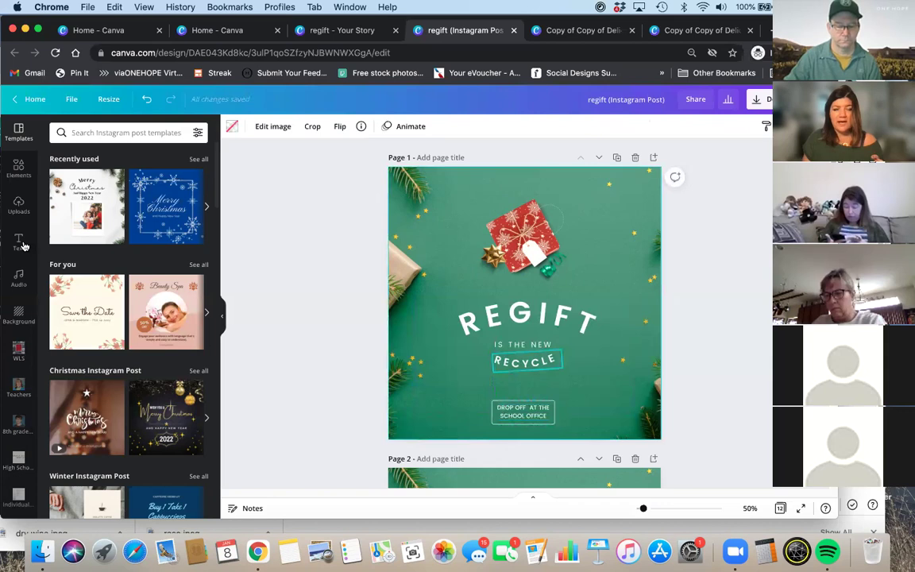
- Ungroup the drop-off text, enlarge and centre RECYCLE, and place IS THE NEW between REGIFT and RECYCLE
click(552, 305)
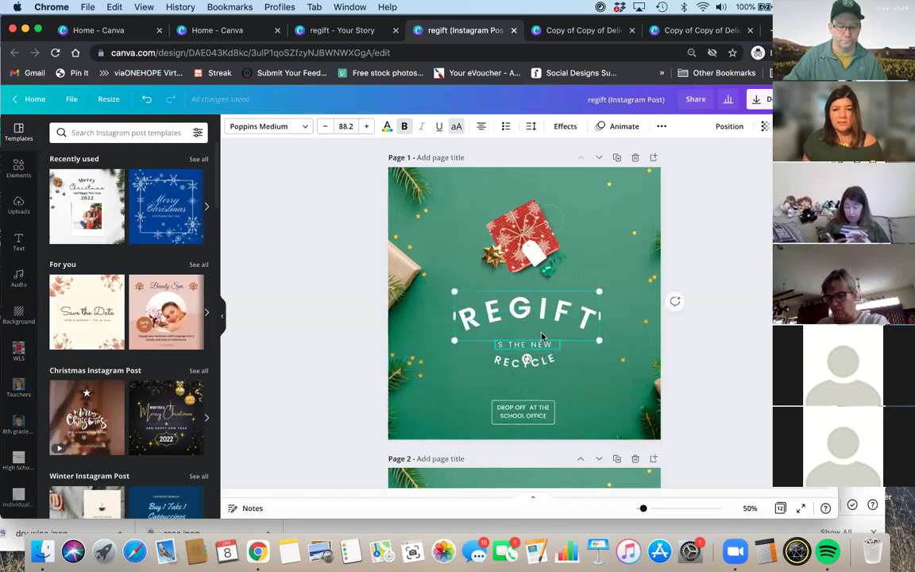
click(541, 335)
drag(541, 333, 543, 335)
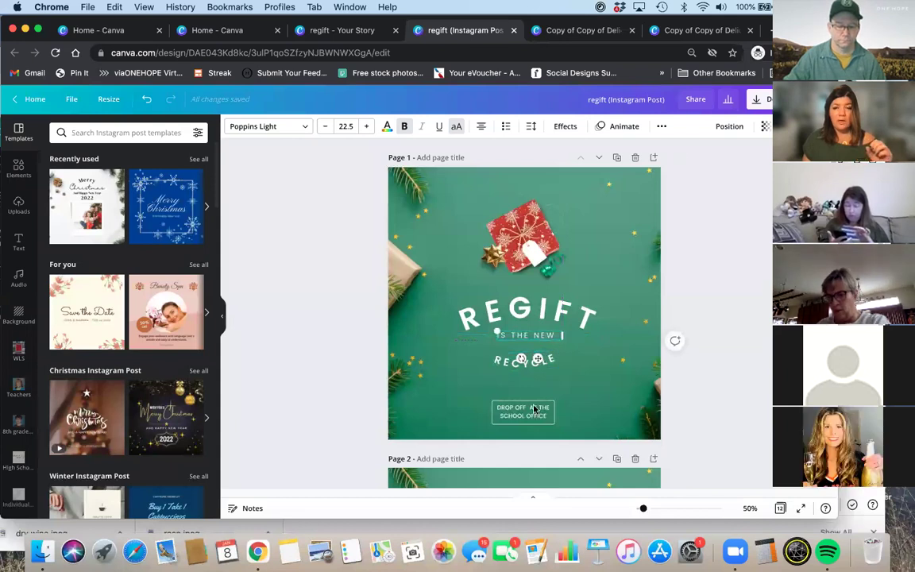
key(Tab)
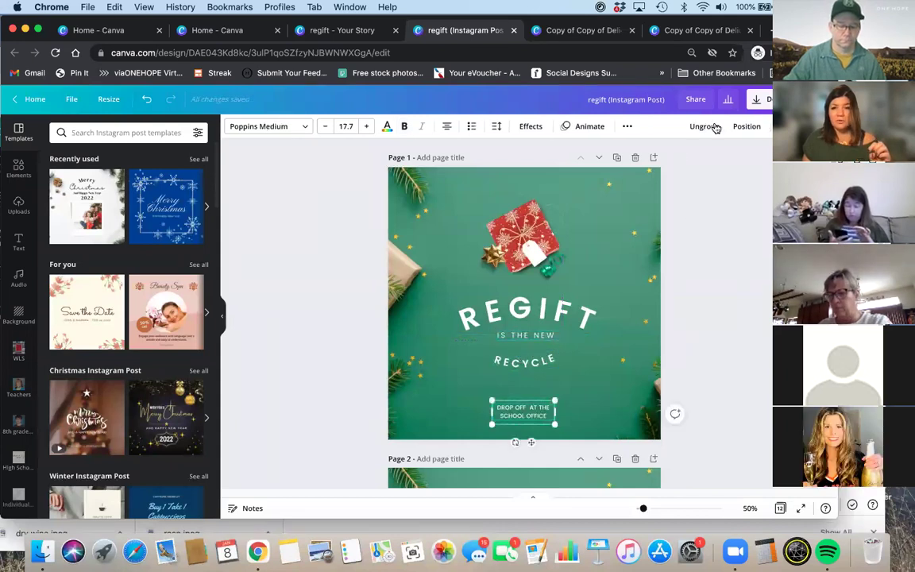
click(706, 127)
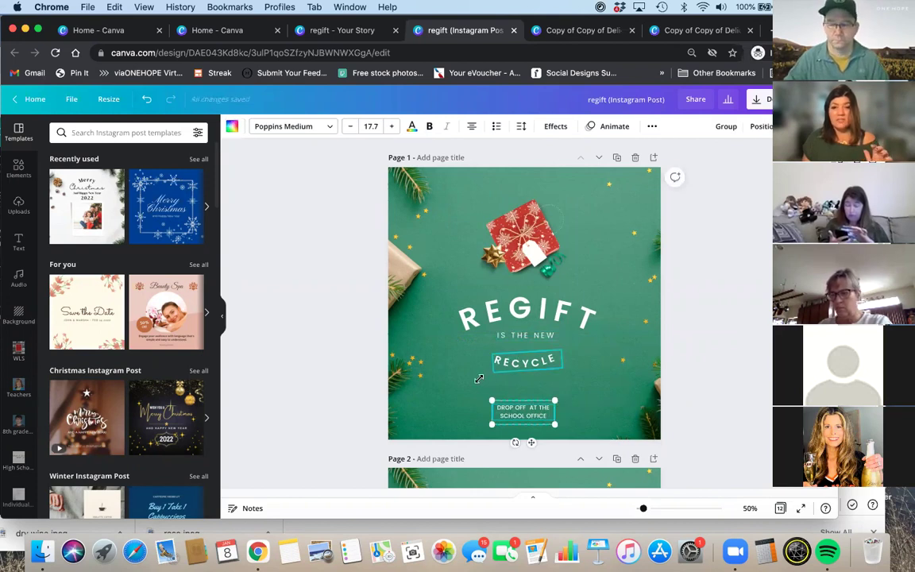
click(500, 362)
drag(449, 388, 450, 387)
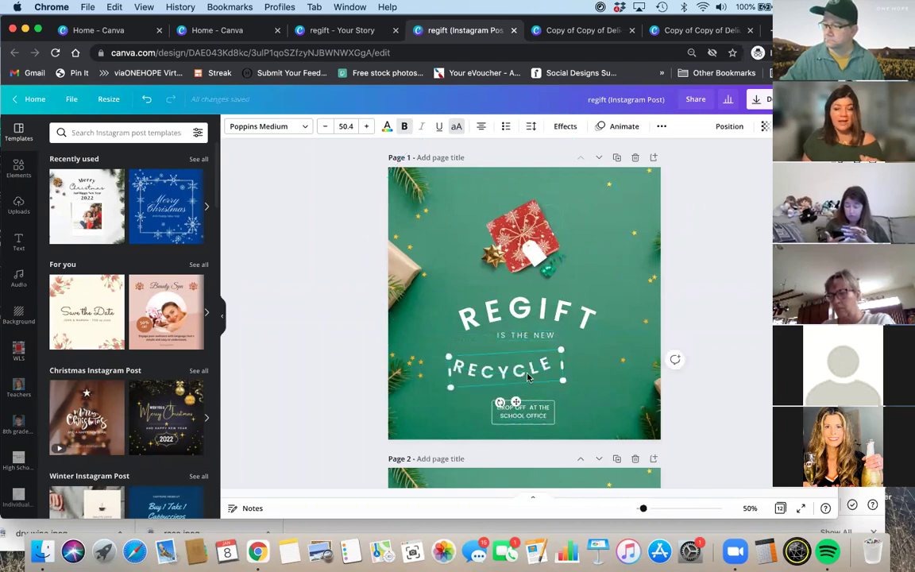
drag(561, 367, 551, 370)
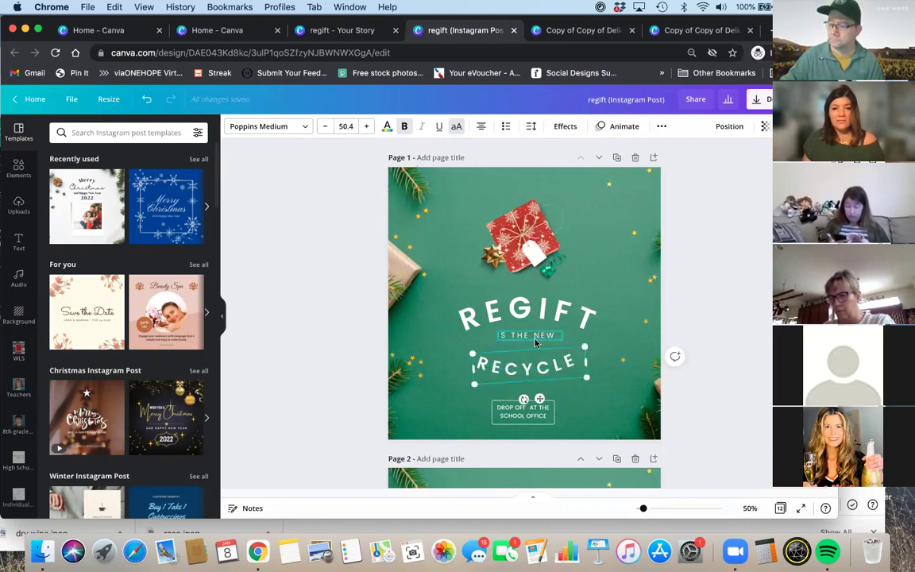
click(535, 342)
drag(536, 340, 537, 343)
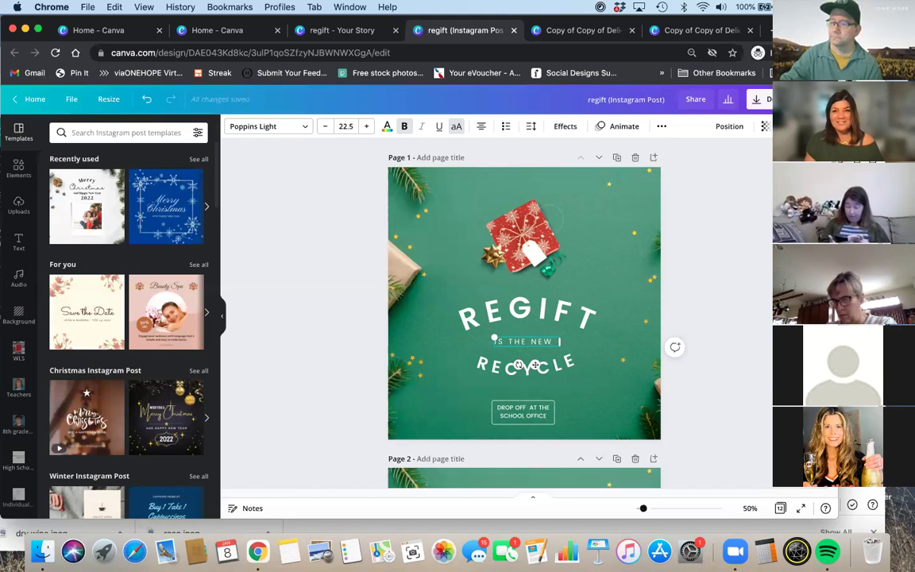
key(Escape)
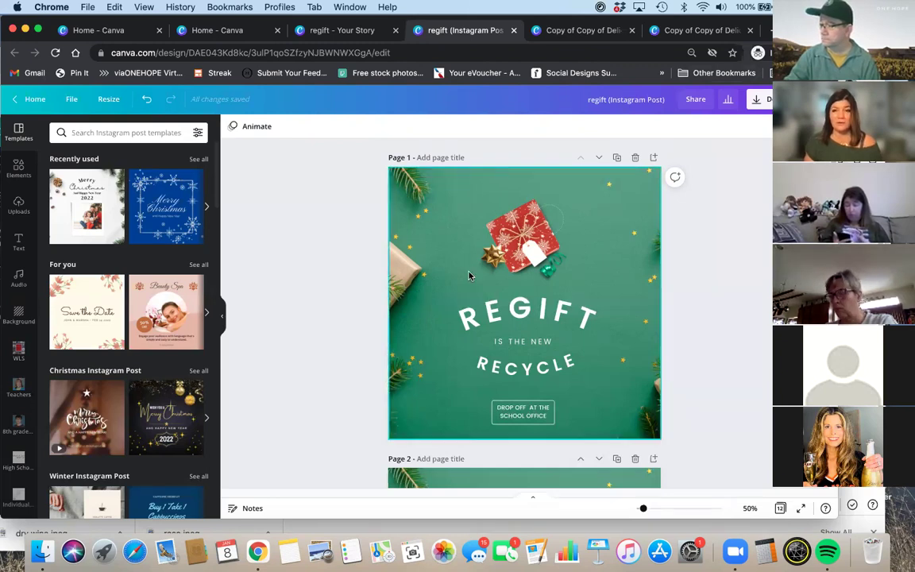
- Scroll through the regift post's pages
scroll(469, 275, down, 1)
scroll(469, 275, down, 4)
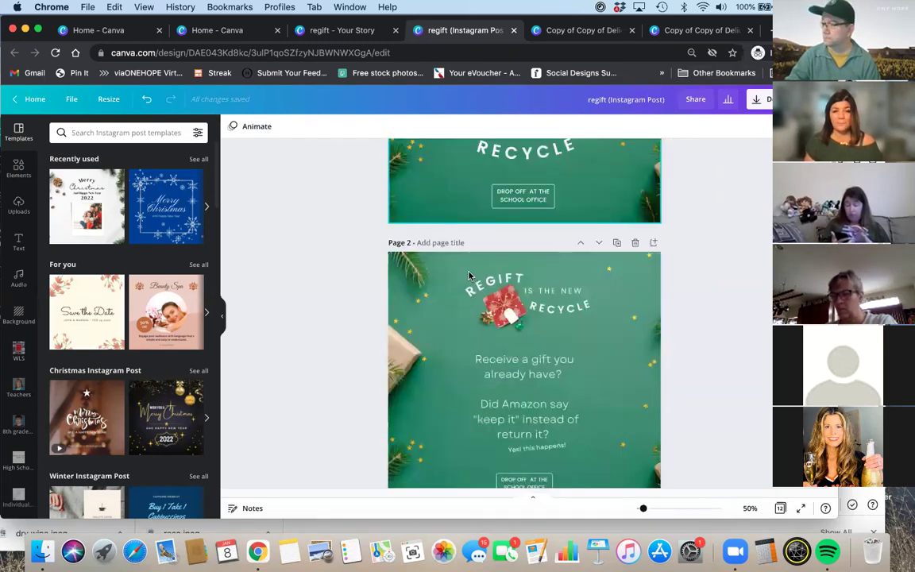
scroll(468, 276, down, 6)
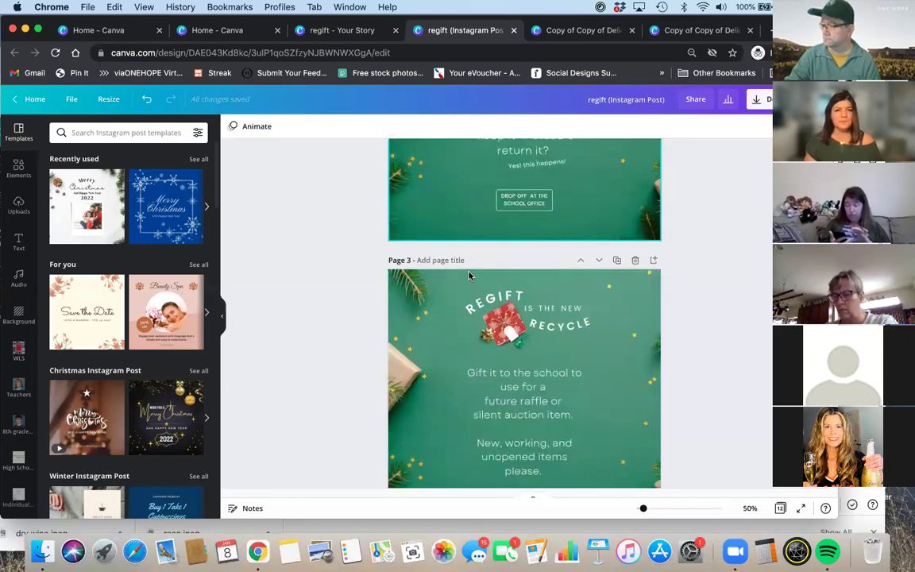
scroll(445, 233, up, 11)
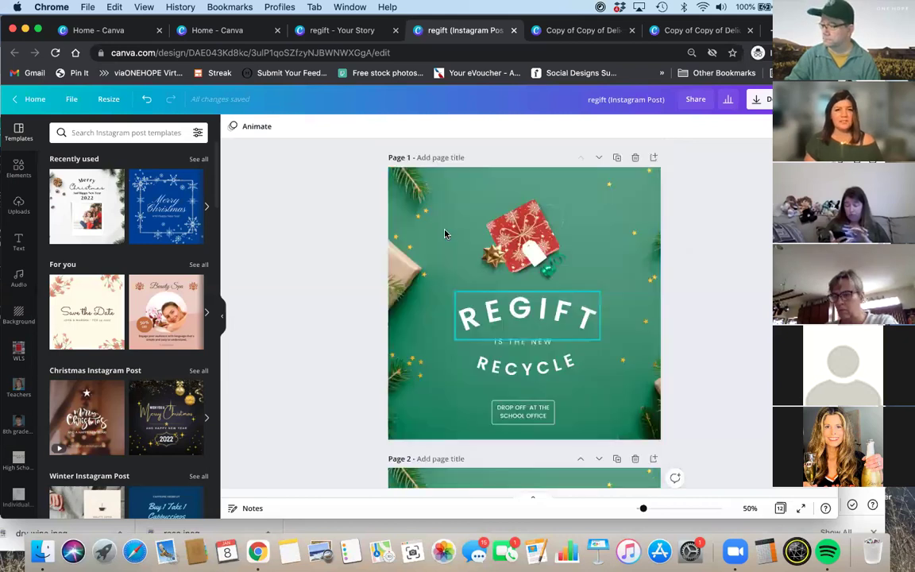
- Switch to the Canva home page and browse the Recent designs list
click(236, 33)
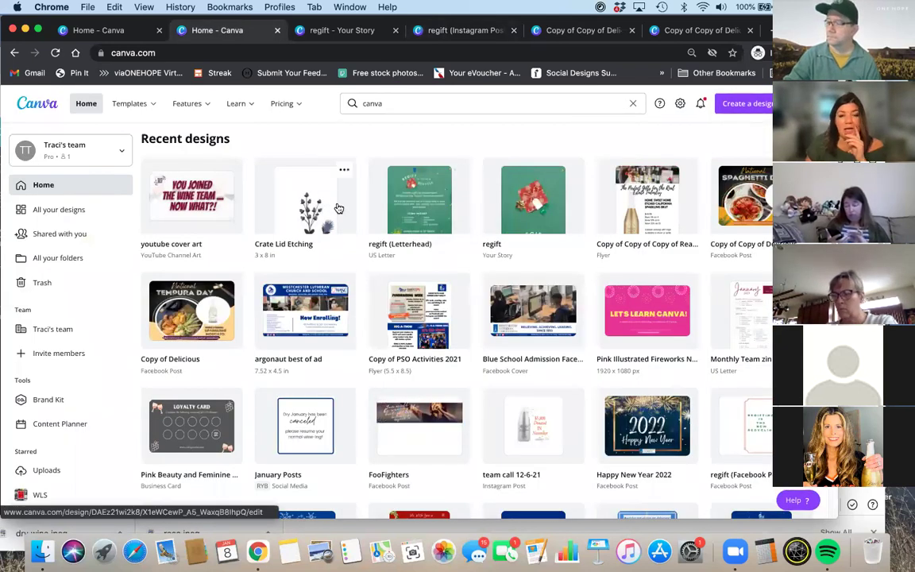
scroll(337, 207, down, 2)
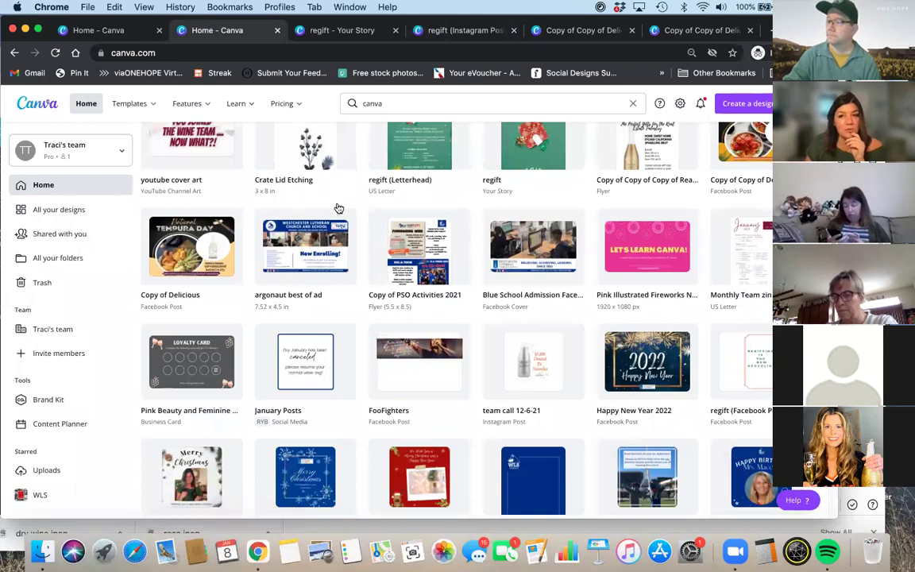
scroll(336, 207, down, 1)
scroll(339, 208, down, 1)
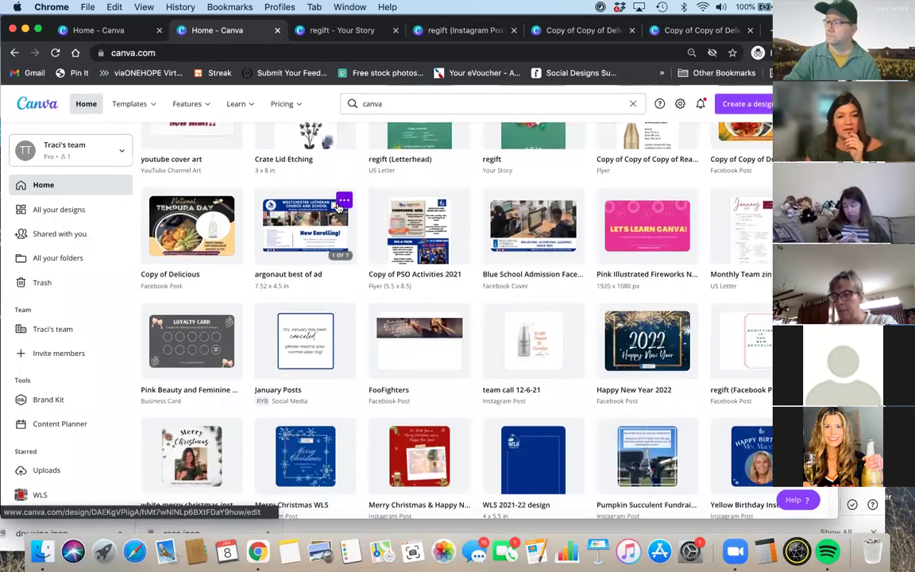
scroll(339, 208, down, 5)
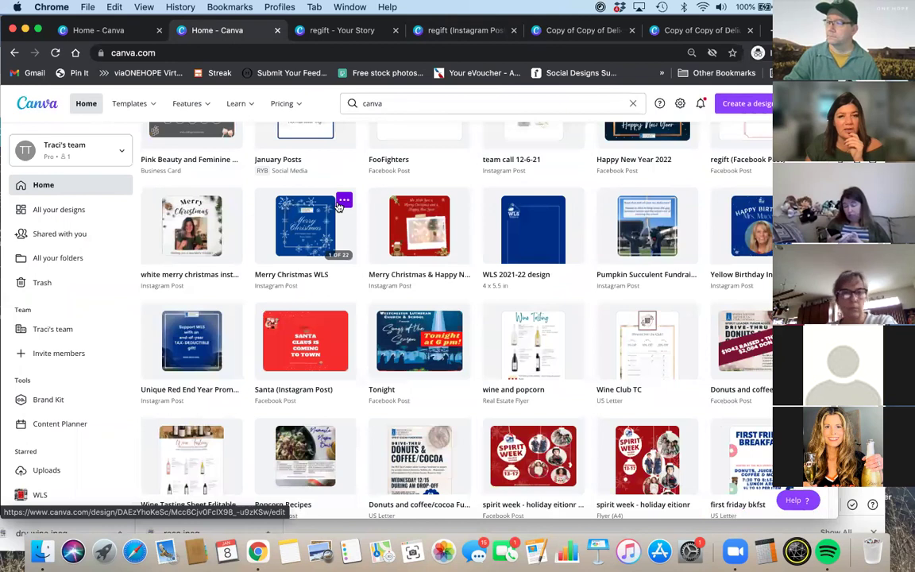
scroll(338, 207, down, 2)
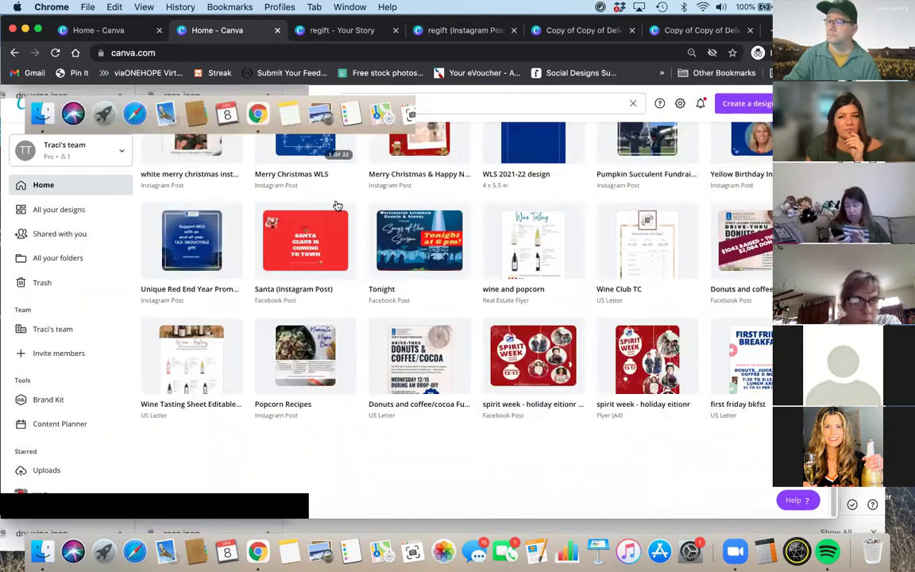
scroll(337, 207, down, 2)
scroll(338, 206, up, 2)
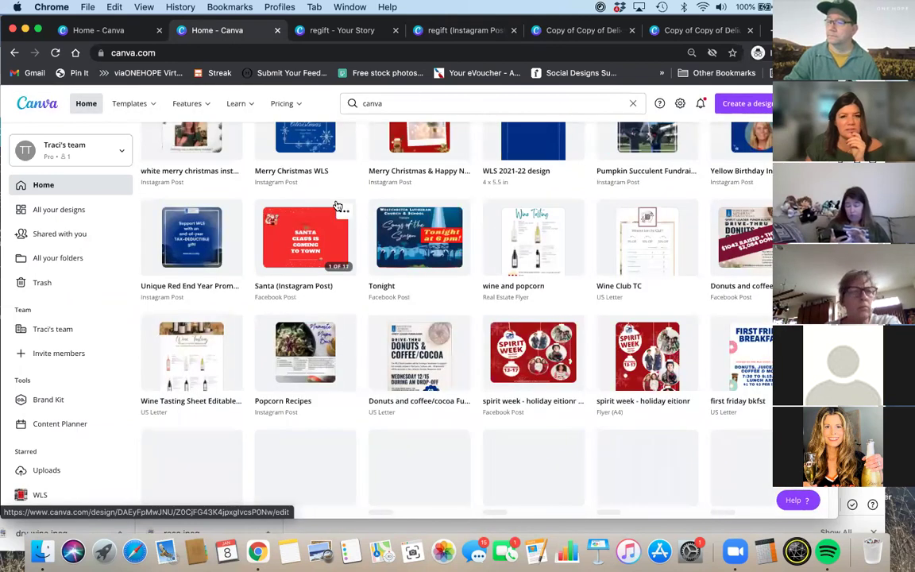
scroll(337, 206, up, 10)
scroll(337, 205, up, 5)
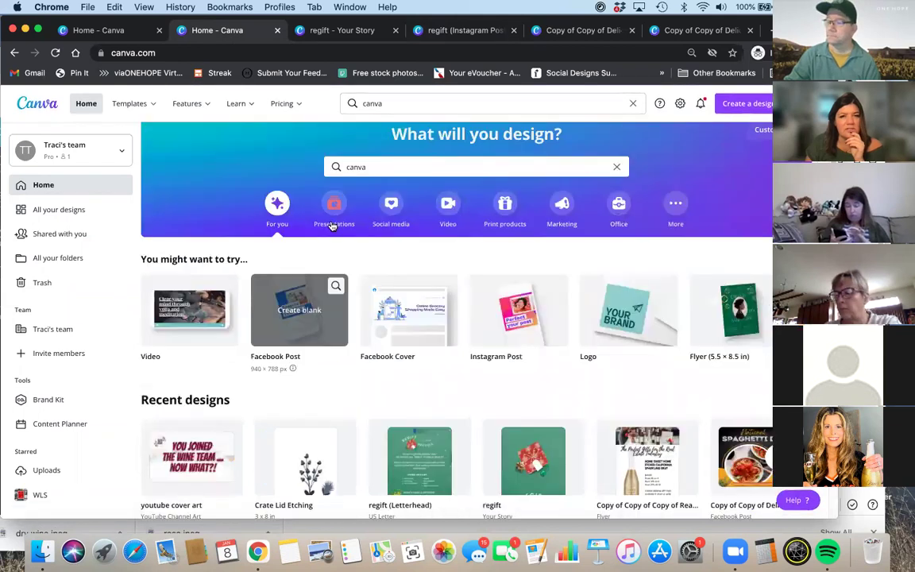
scroll(332, 226, down, 2)
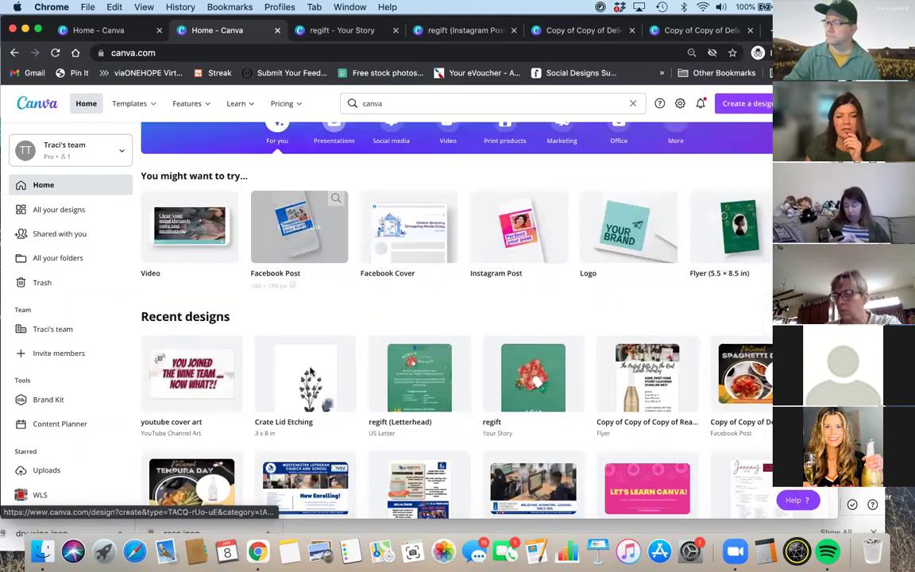
- Open the Crate Lid Etching design, deselect its flower image, and return to the Canva home page
click(310, 371)
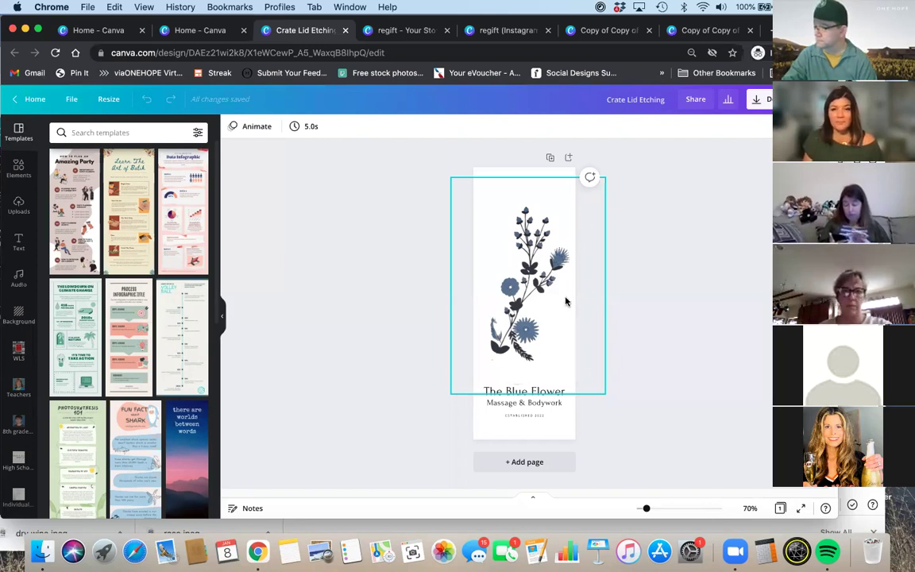
click(670, 266)
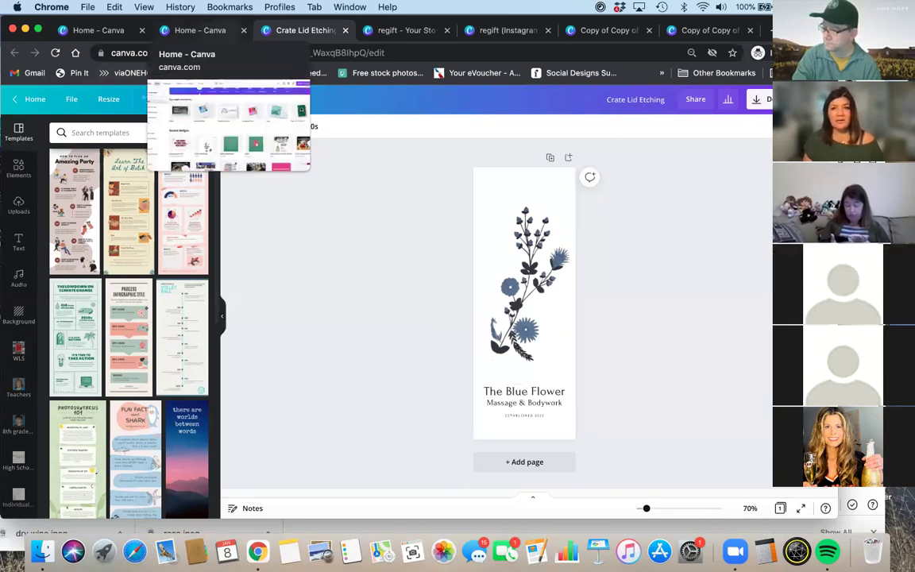
click(218, 32)
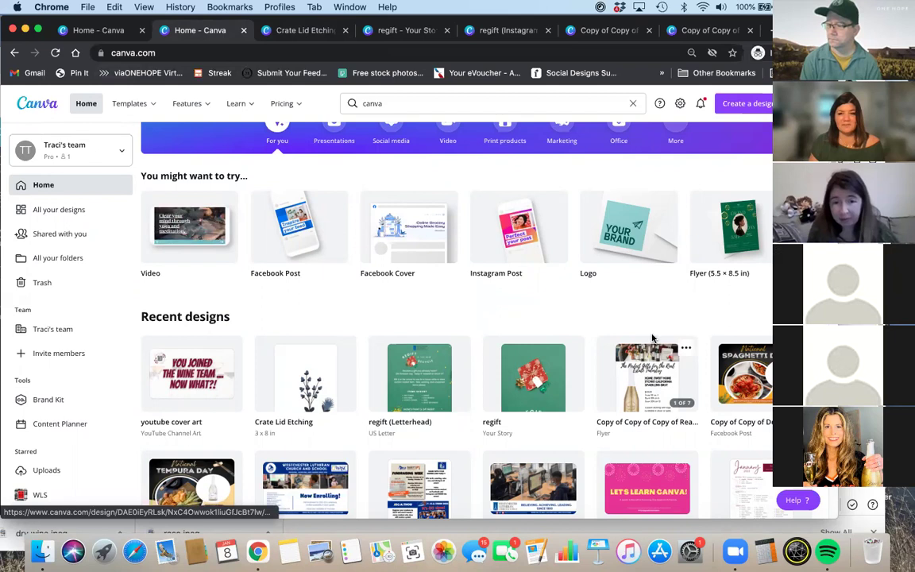
- Open the flyer copy, switch to Copy of Copy of Delicious, then load the American Airlines eVoucher page
click(635, 382)
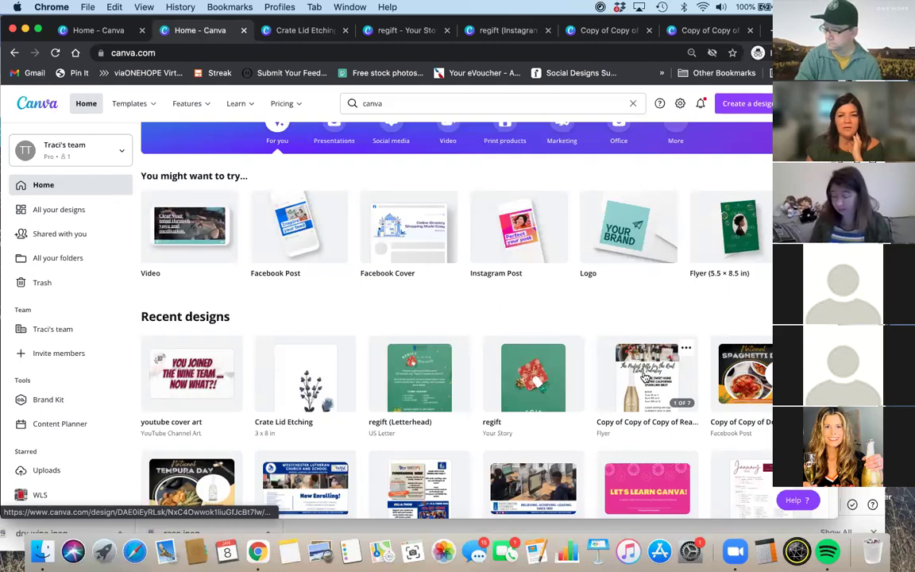
click(645, 379)
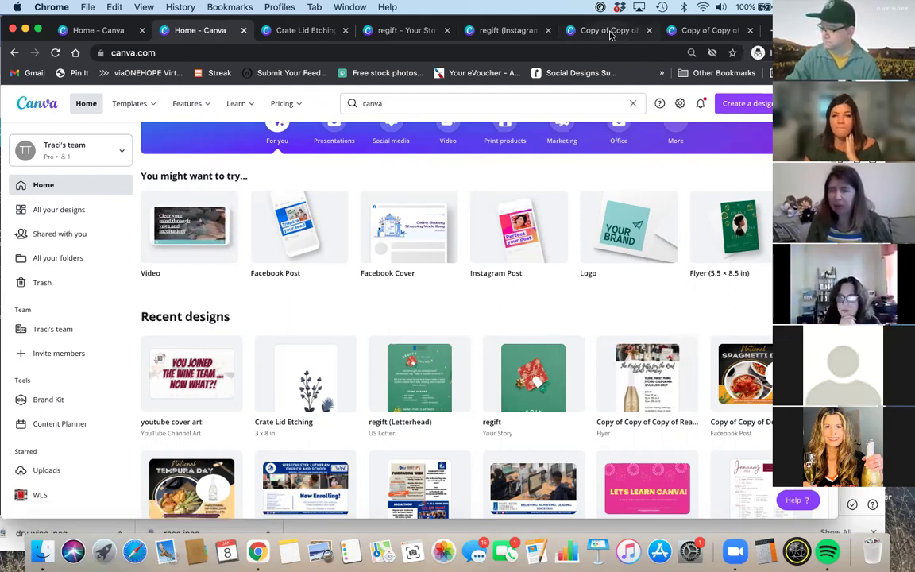
click(609, 31)
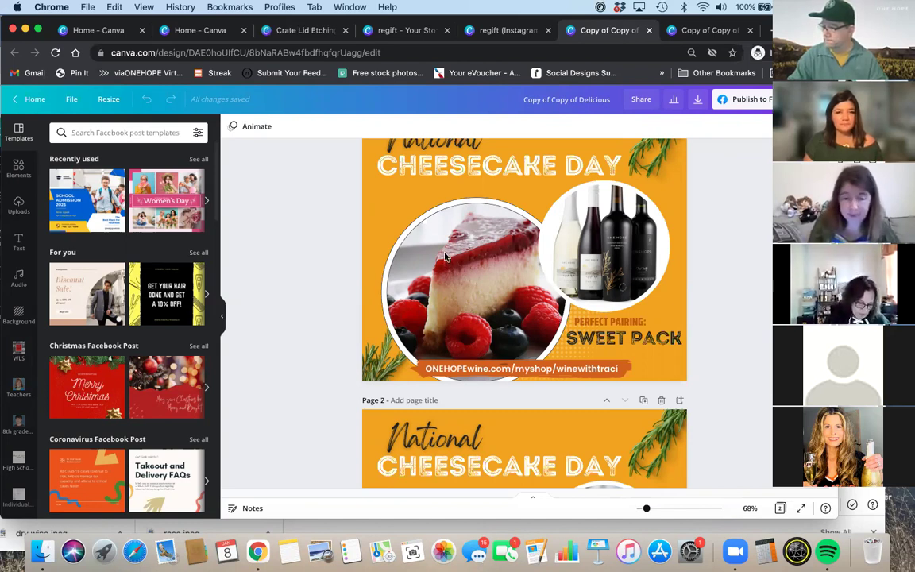
click(465, 73)
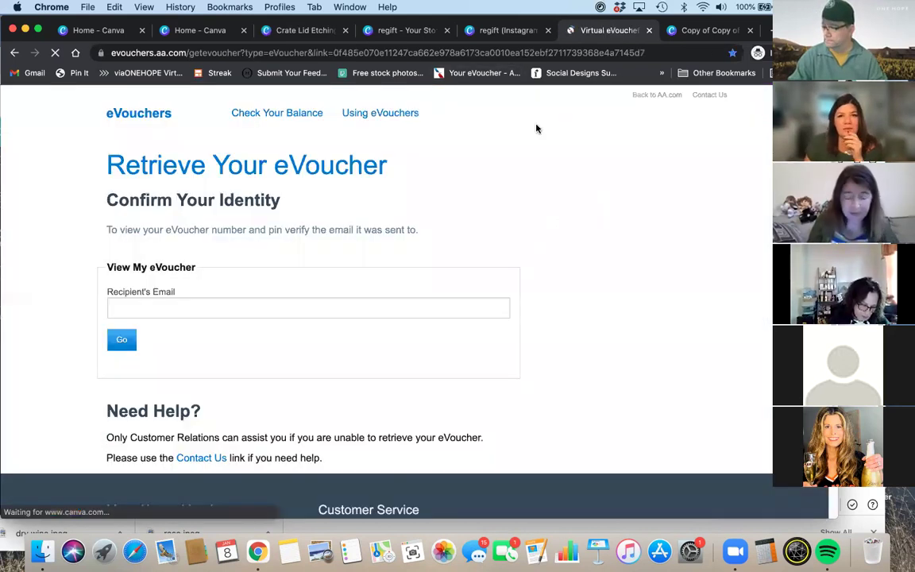
- Close the American Airlines eVoucher tab
click(649, 30)
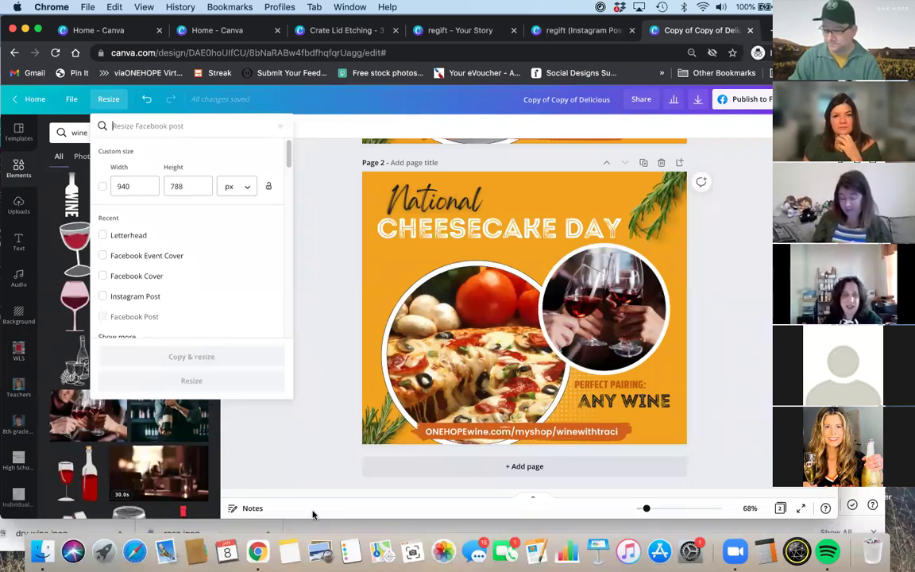
- Switch back to the Canva home page tab
click(202, 31)
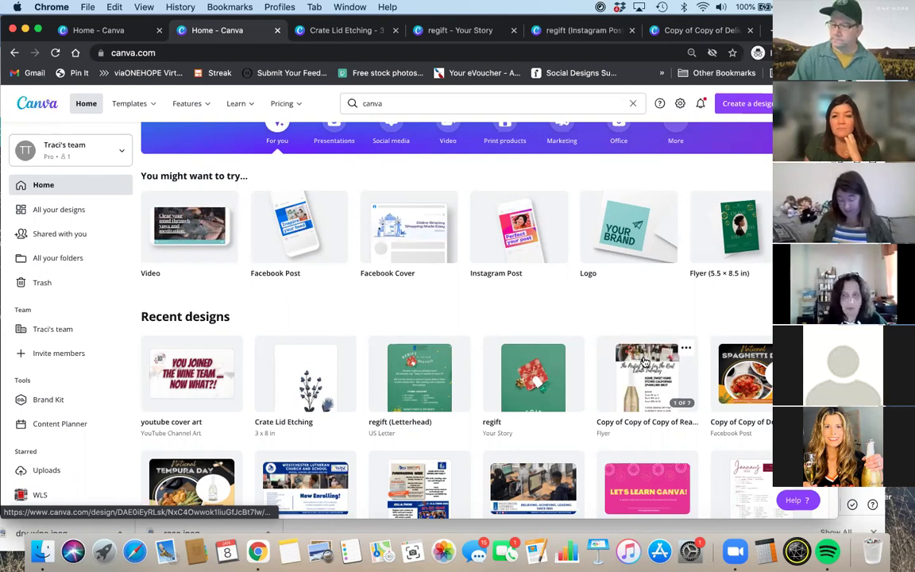
- Close the Copy of Copy of Delicious design, confirm leaving, and return to the Canva home page
scroll(644, 359, up, 1)
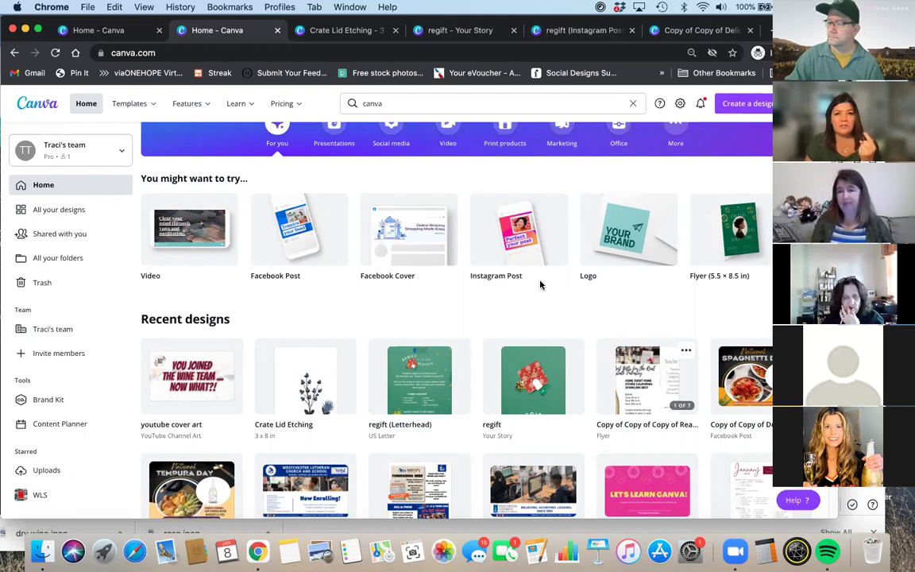
mouse_move(540, 284)
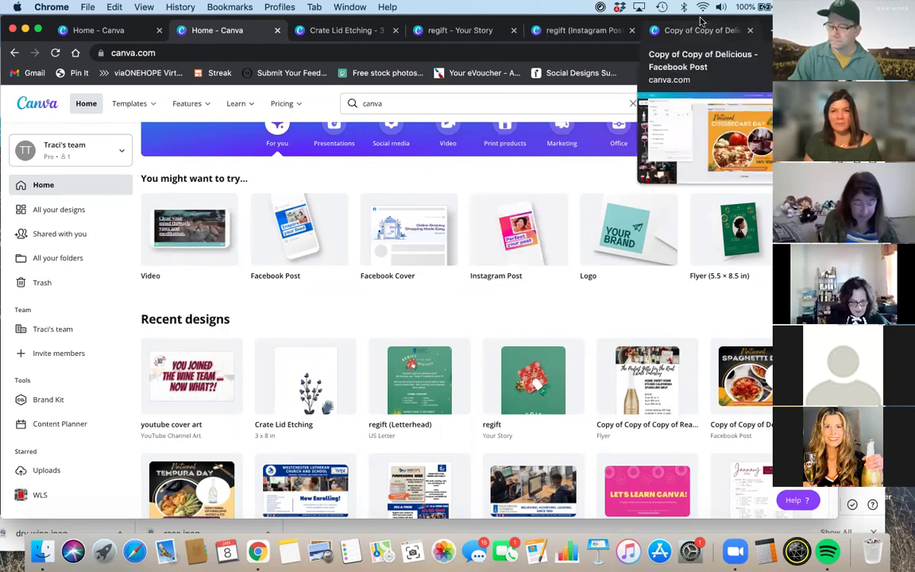
click(751, 32)
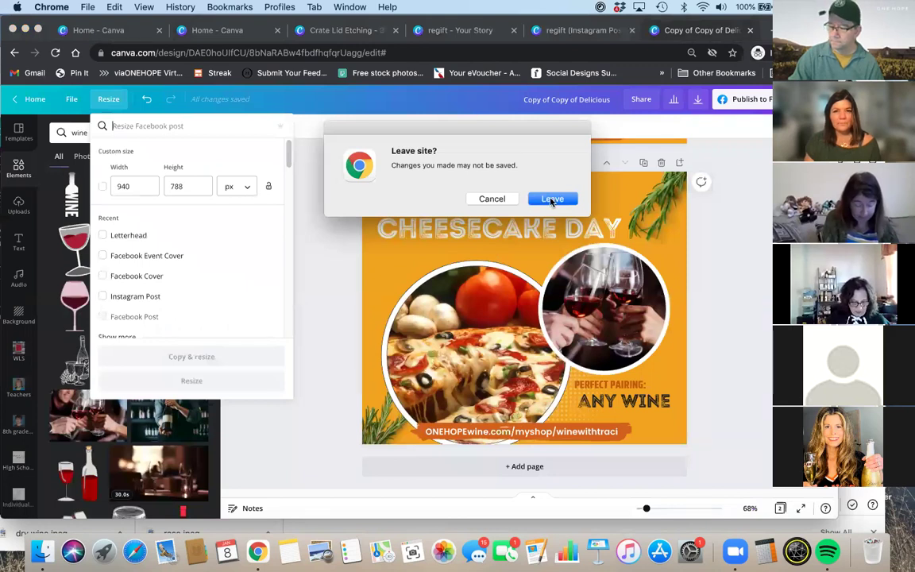
click(553, 199)
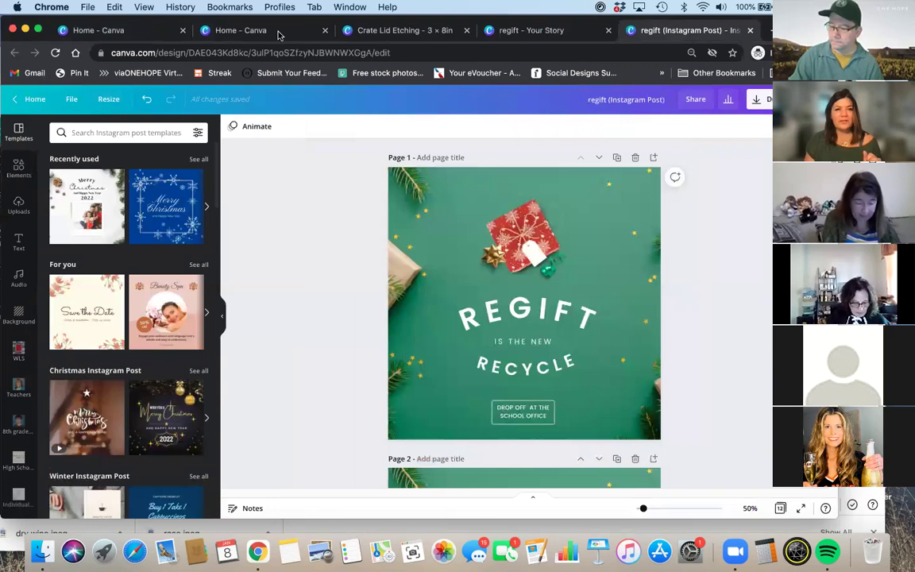
click(253, 32)
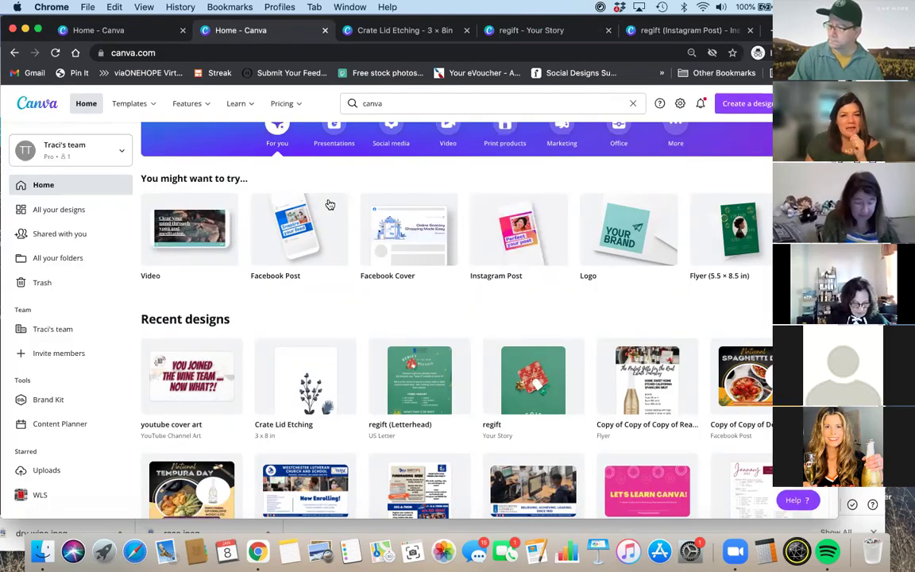
- Replace the home page template search with 'flyer' and open the 'marketing flyer' results
scroll(479, 198, up, 2)
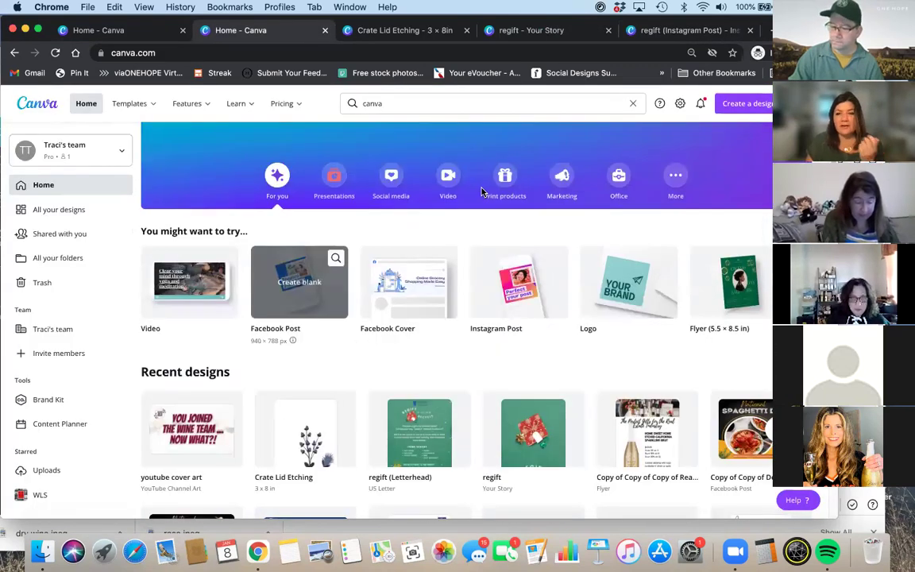
scroll(482, 190, up, 1)
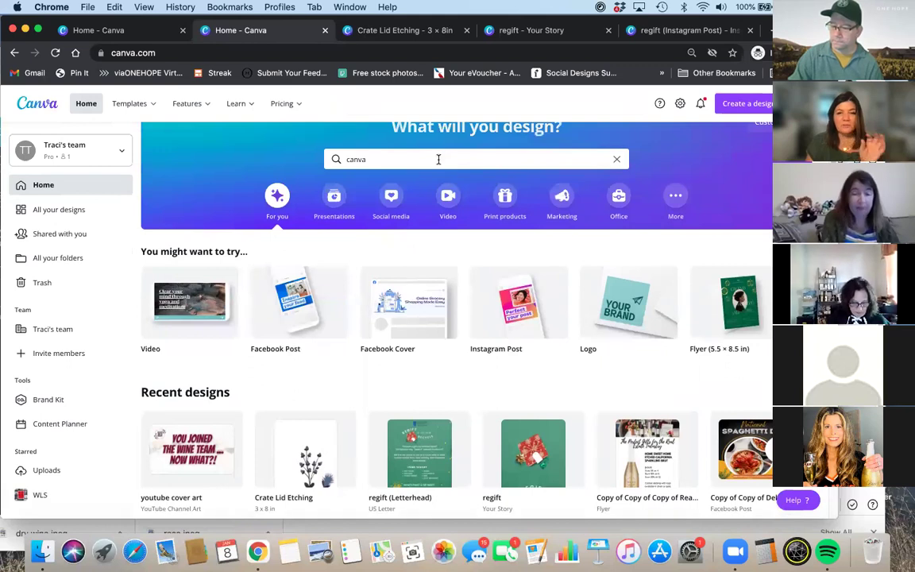
click(438, 158)
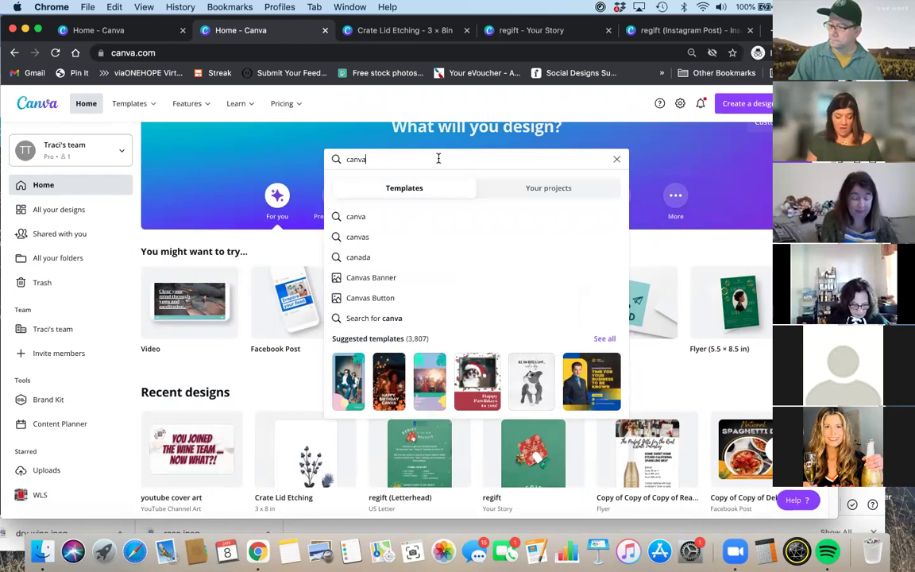
key(super+a)
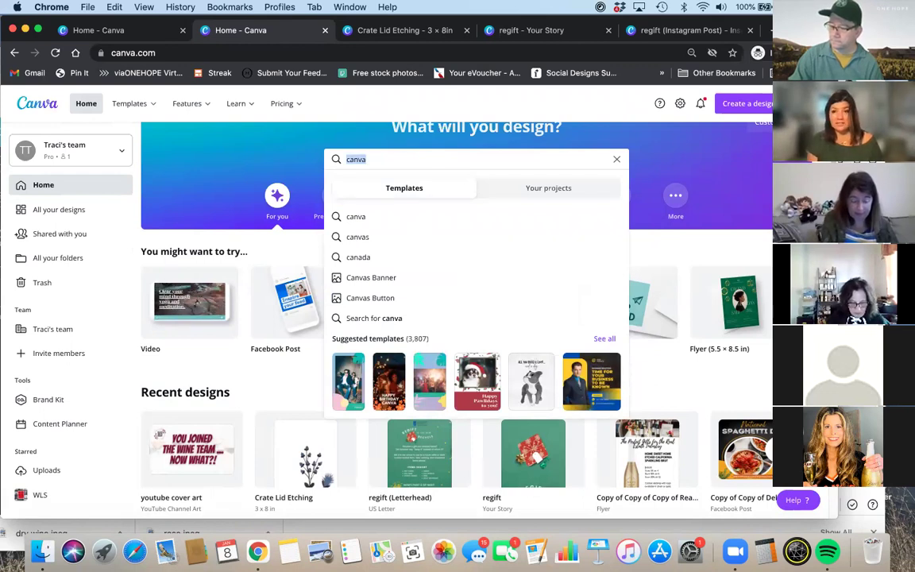
text(flyer)
key(Return)
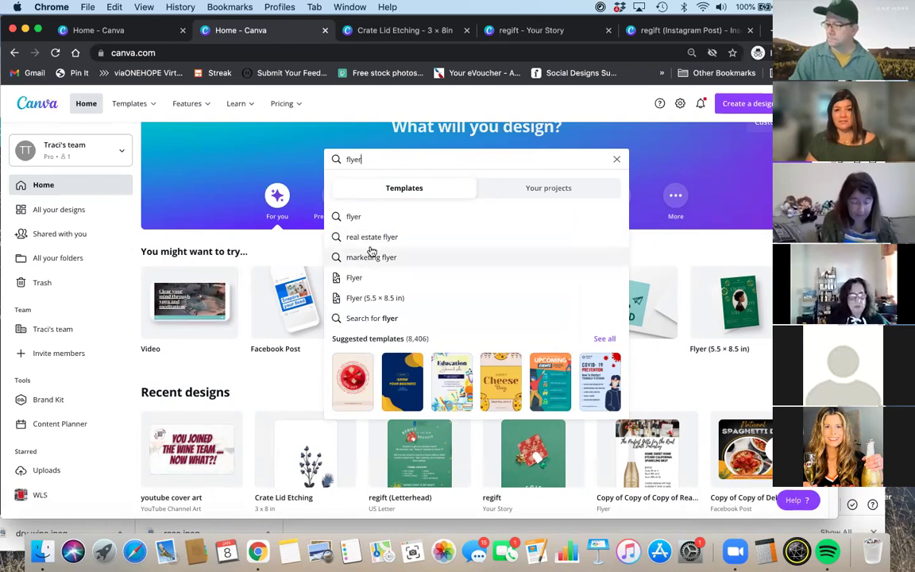
click(371, 259)
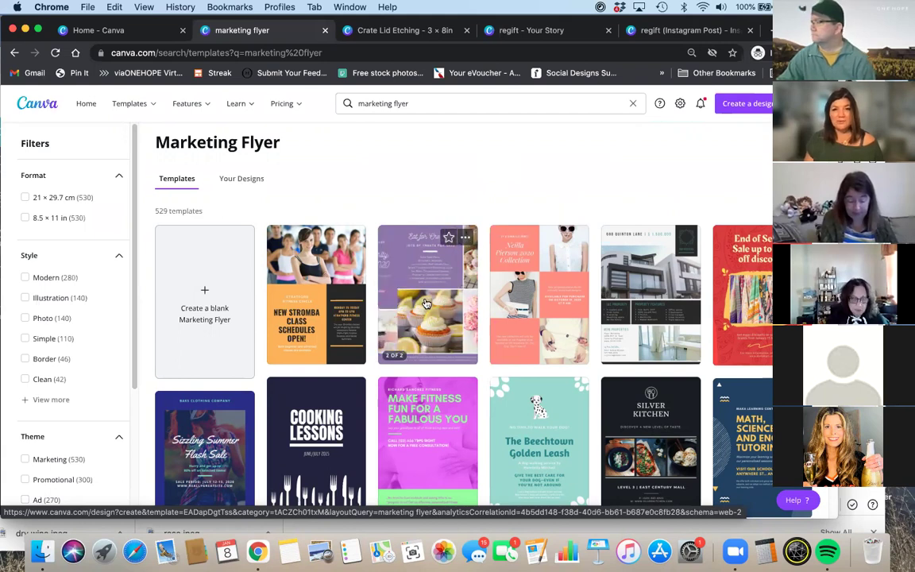
- Browse the 529 Marketing Flyer templates and open the modern house real estate design
scroll(425, 304, down, 1)
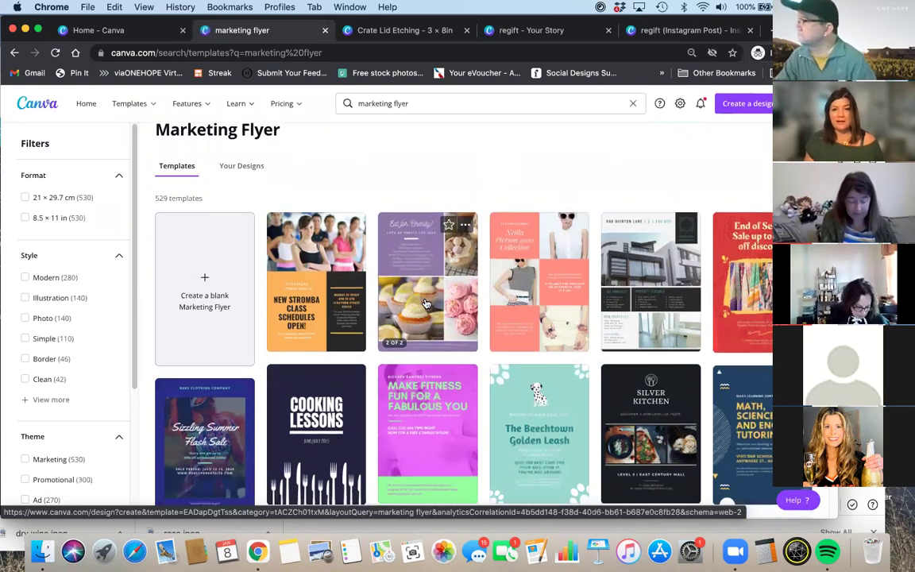
scroll(425, 304, down, 3)
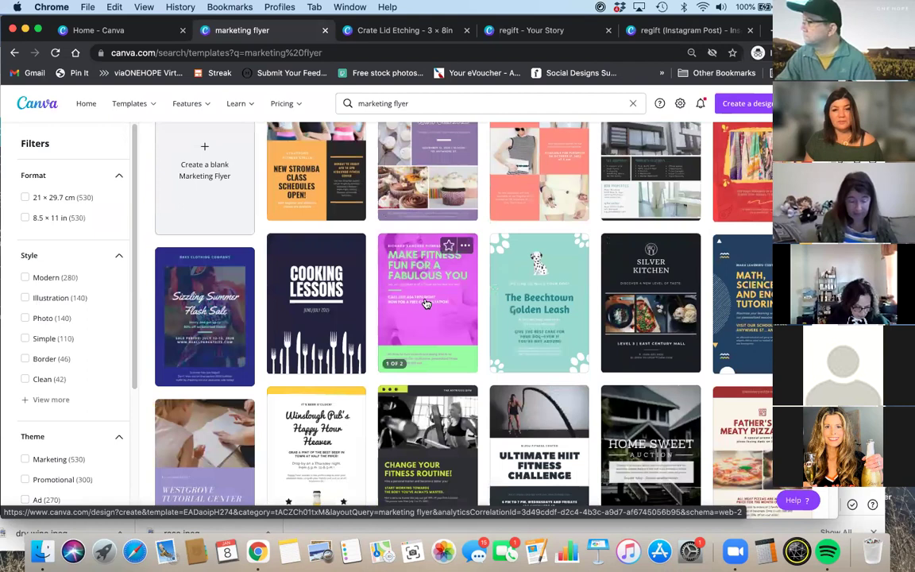
scroll(425, 305, down, 2)
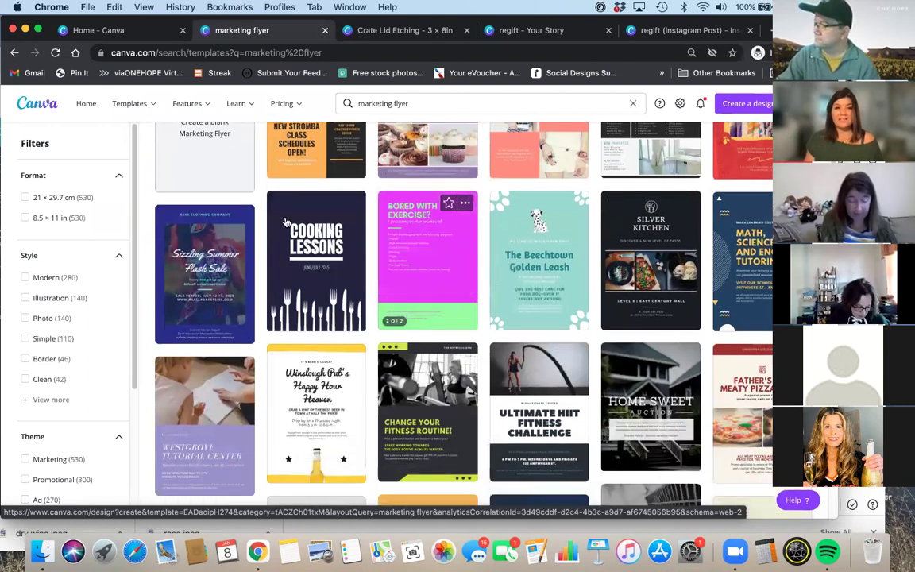
mouse_move(245, 220)
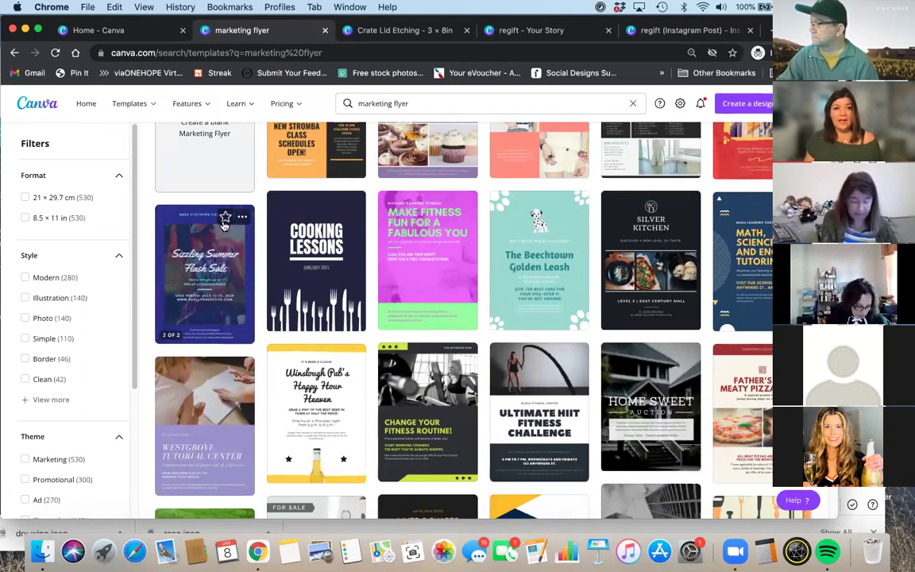
scroll(203, 203, up, 2)
scroll(434, 242, up, 3)
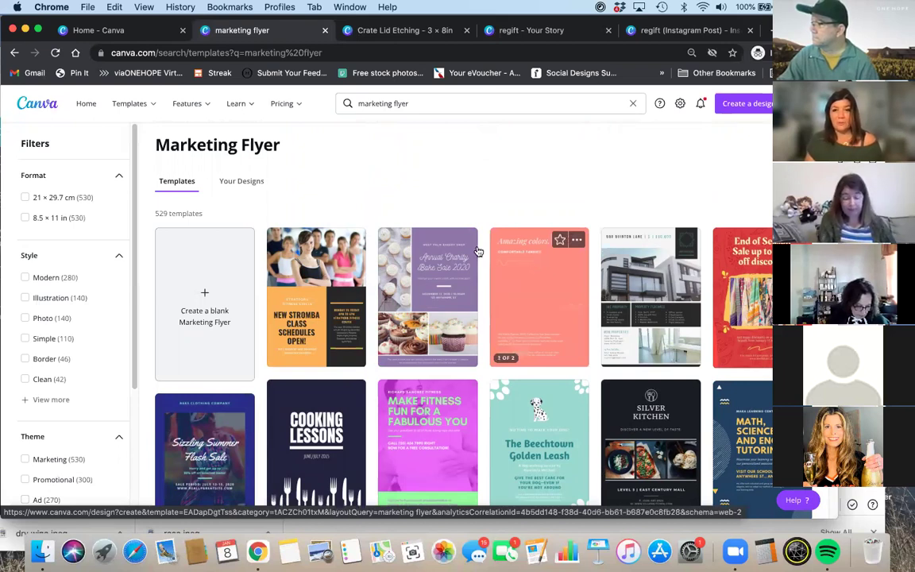
double_click(642, 291)
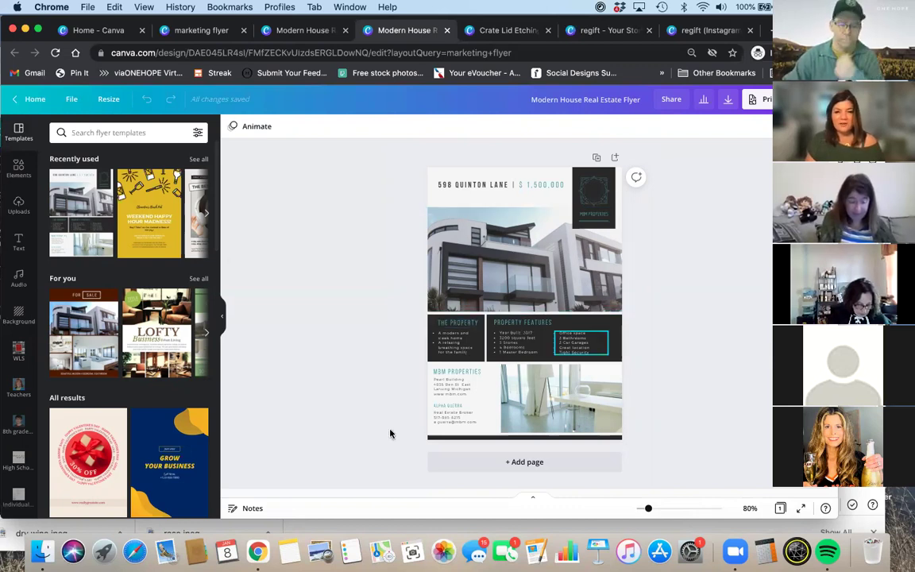
- Select the logo on the Modern House flyer, then deselect it
click(597, 193)
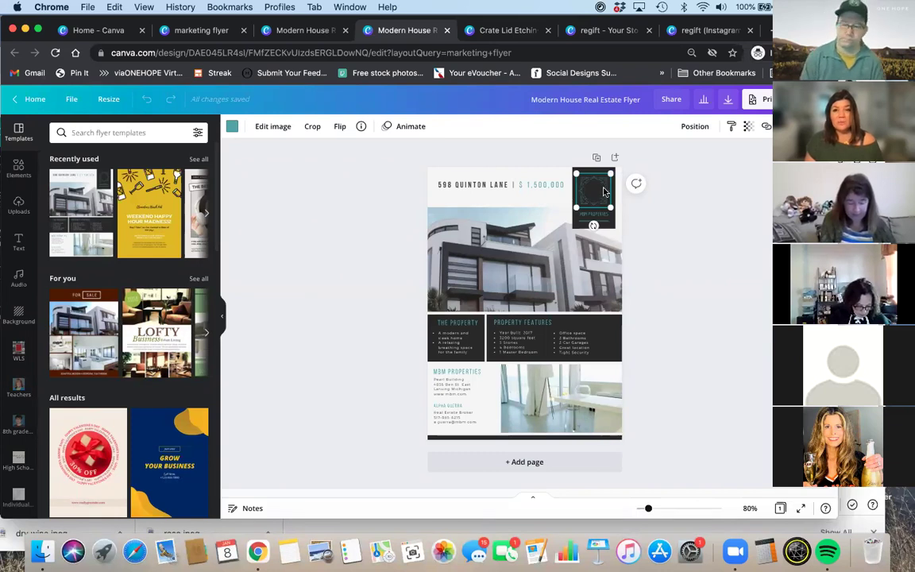
click(652, 222)
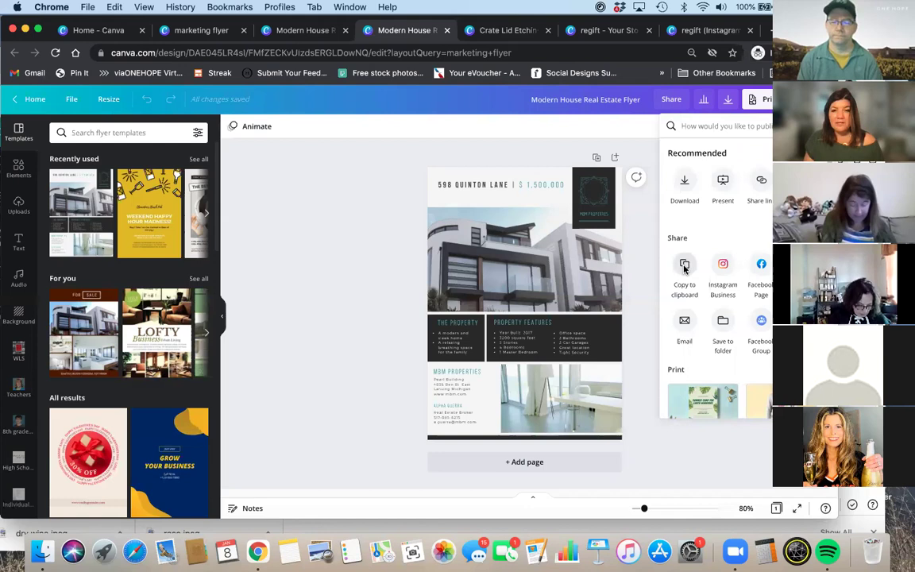
- Choose Facebook Page as the destination for sharing the flyer
scroll(684, 268, down, 1)
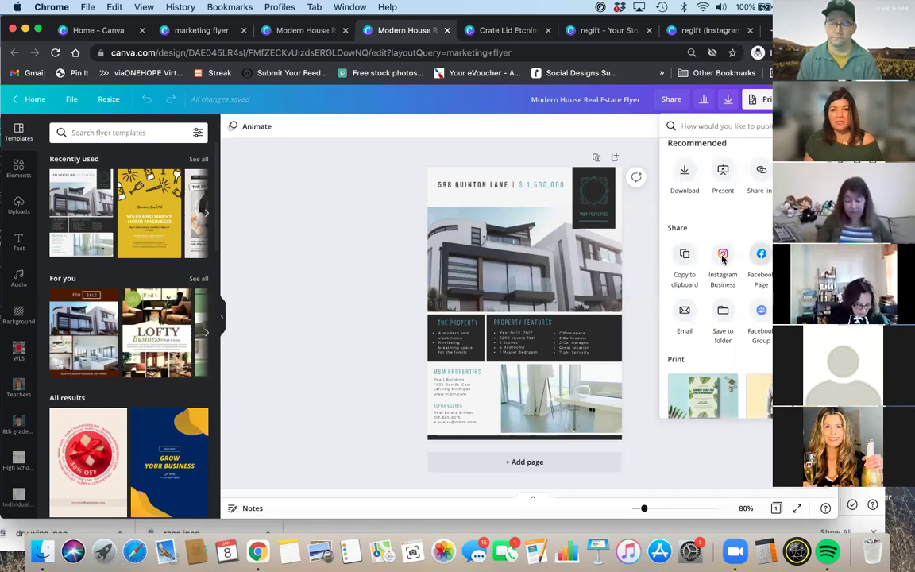
click(762, 262)
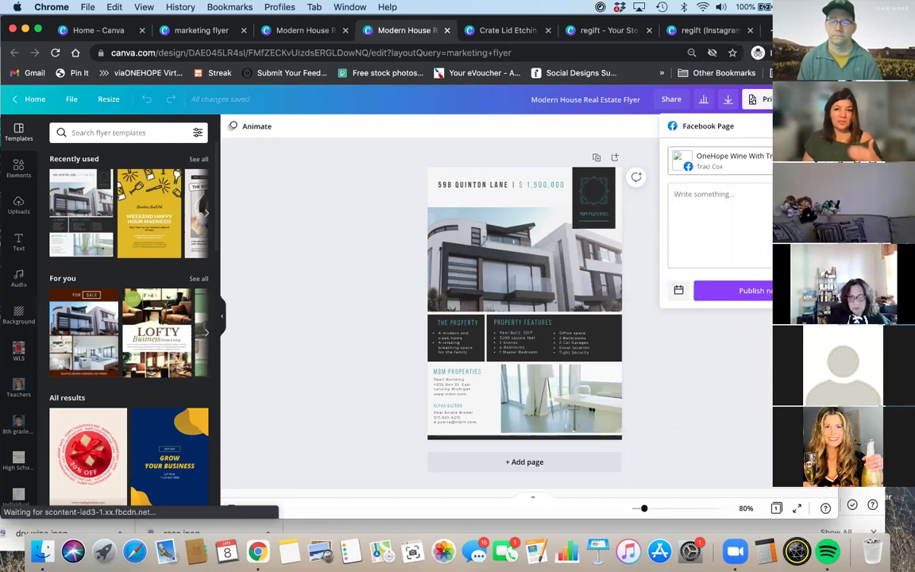
- Schedule the Facebook post for January 12, 2022, then close the scheduling panel
click(684, 197)
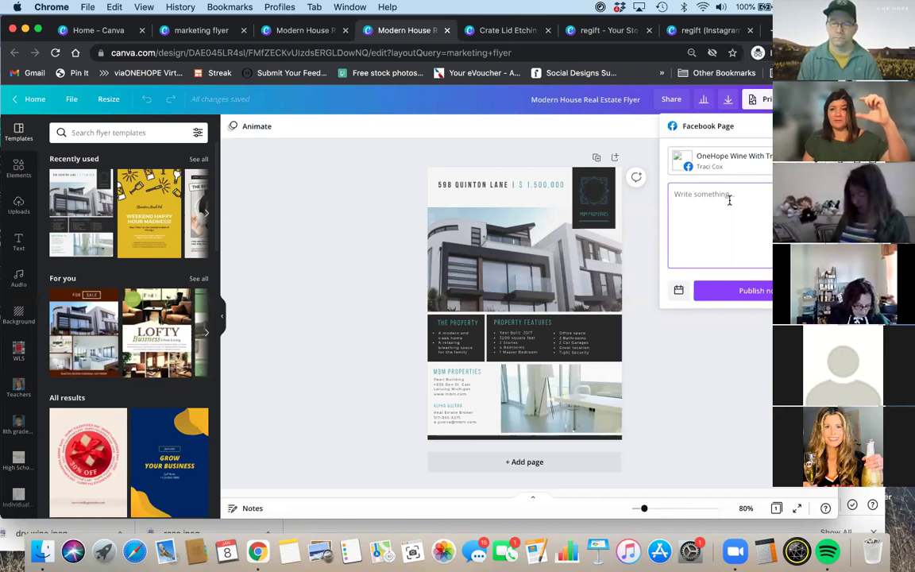
click(681, 293)
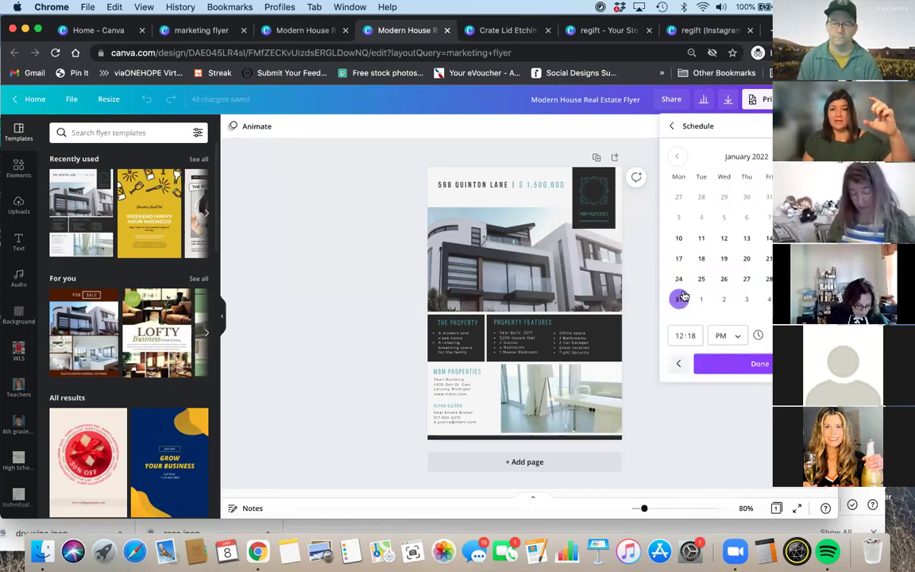
click(721, 279)
click(768, 238)
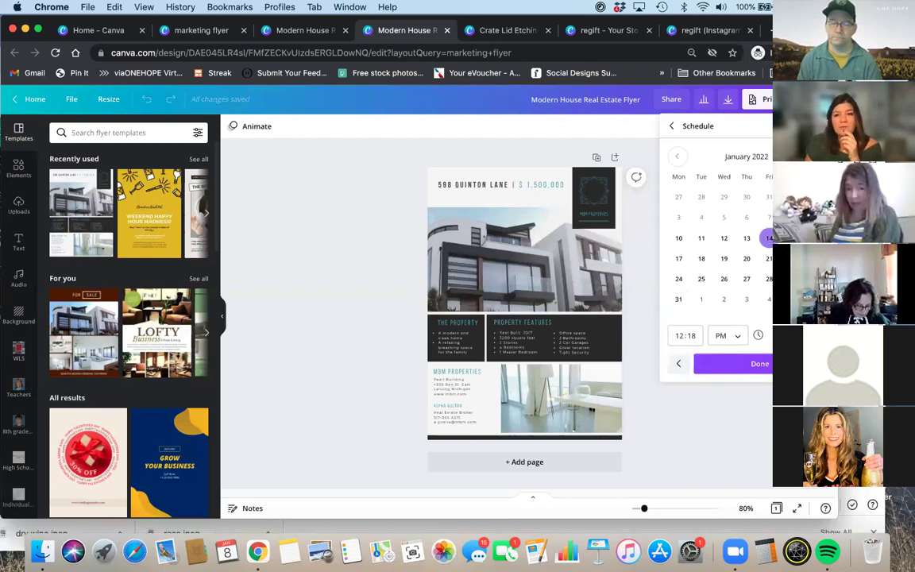
click(723, 239)
click(714, 362)
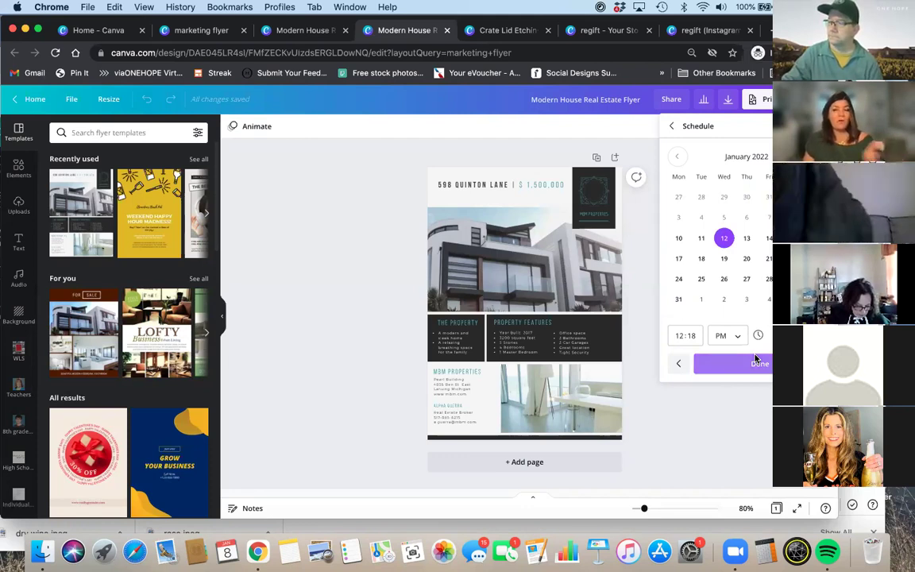
click(587, 214)
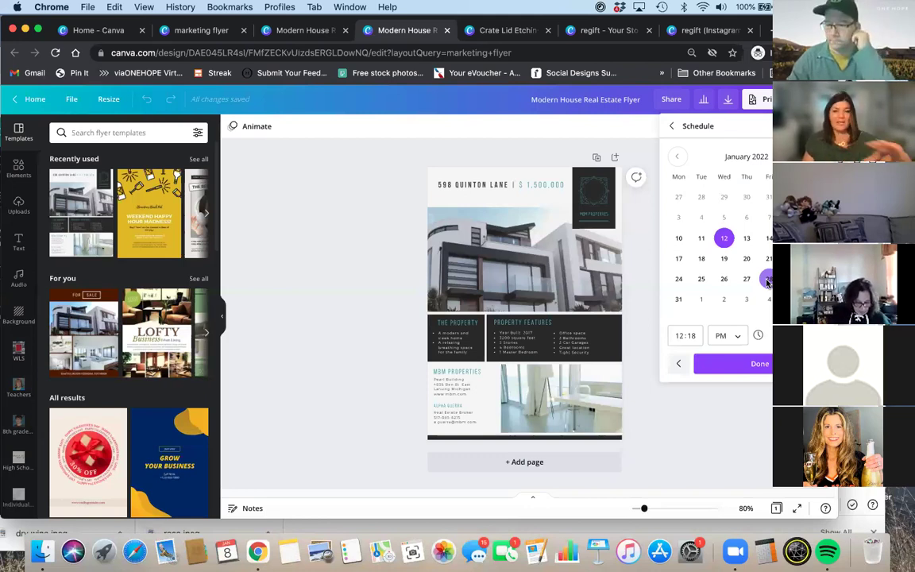
click(645, 241)
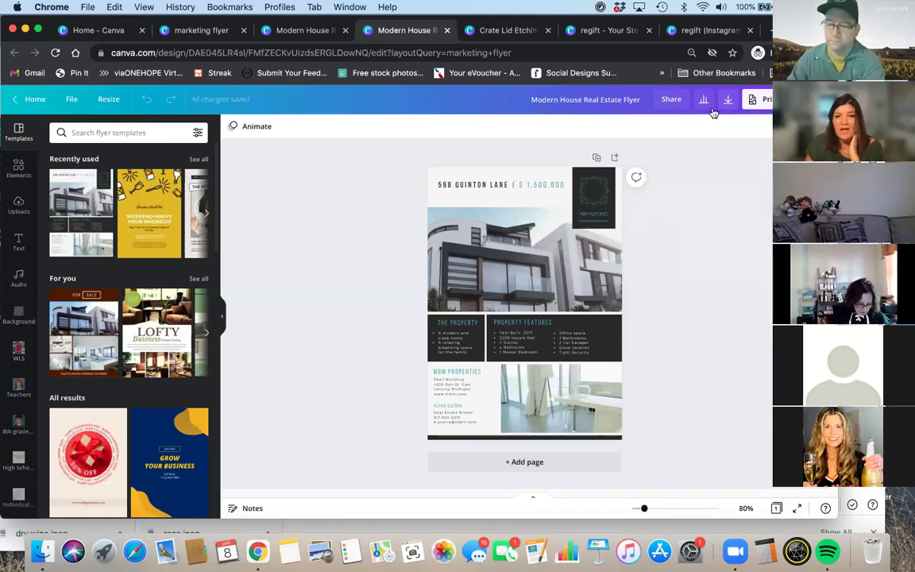
- Go back to the Canva home tab and search templates for 'valentines day'
click(205, 32)
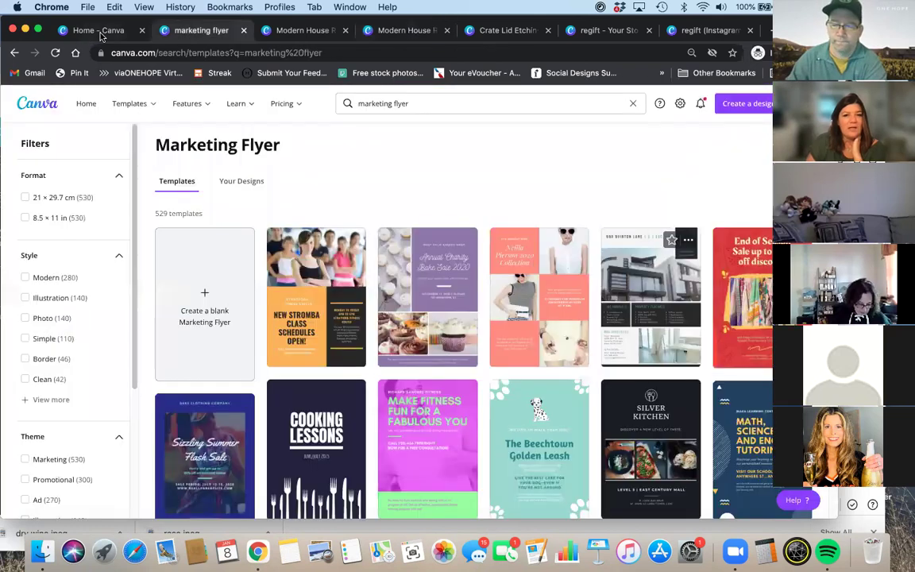
click(99, 31)
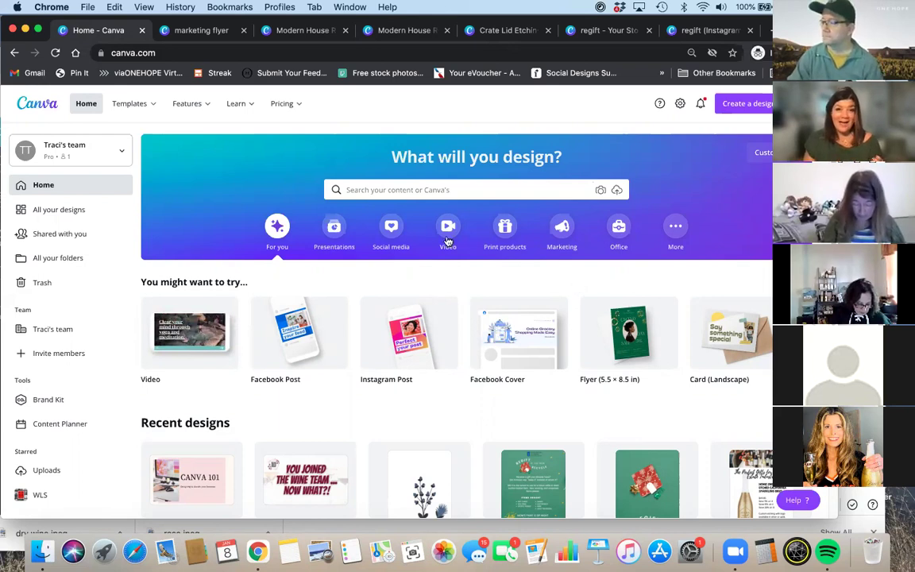
click(487, 192)
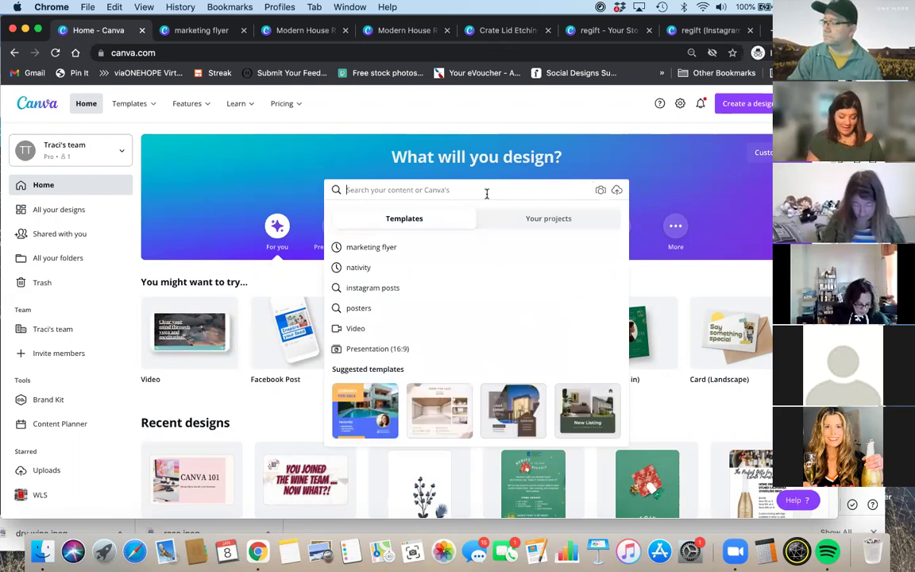
text(va)
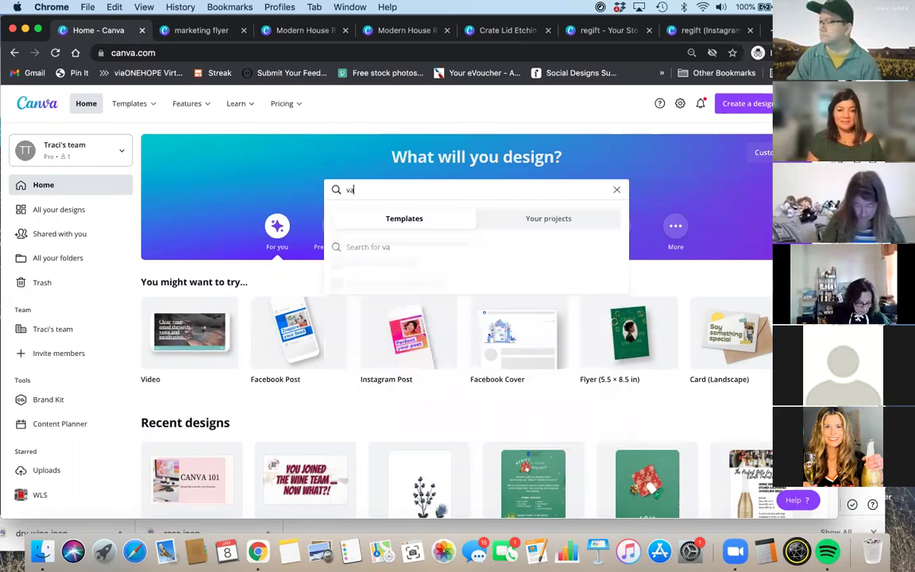
text(lent)
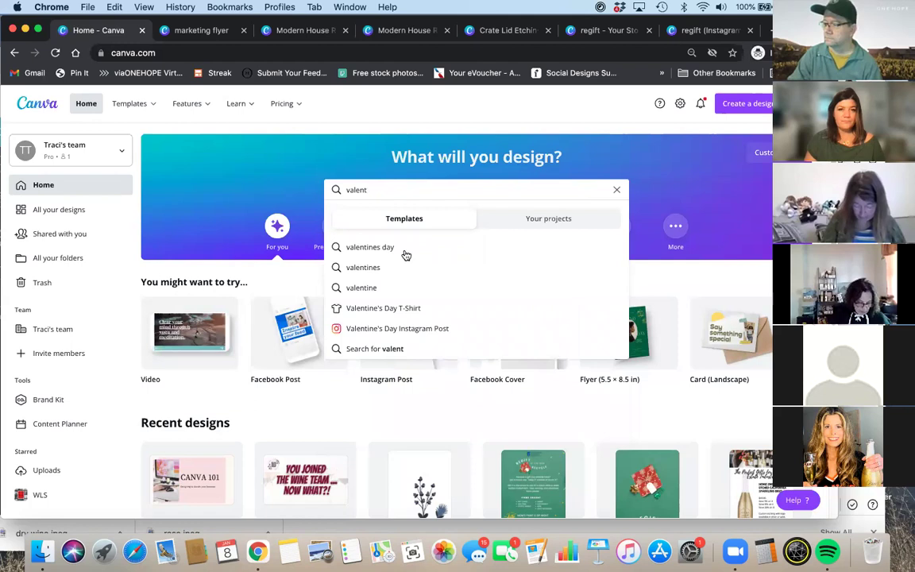
click(405, 249)
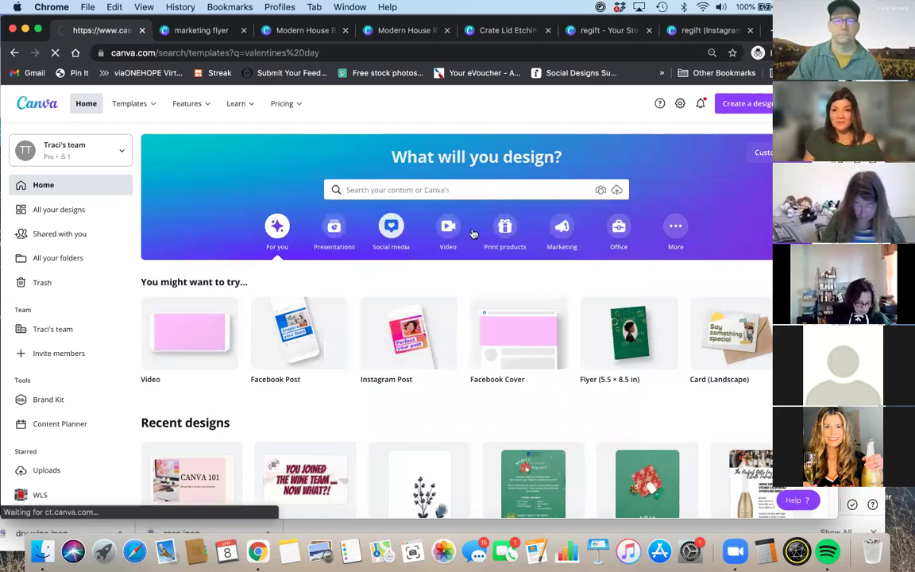